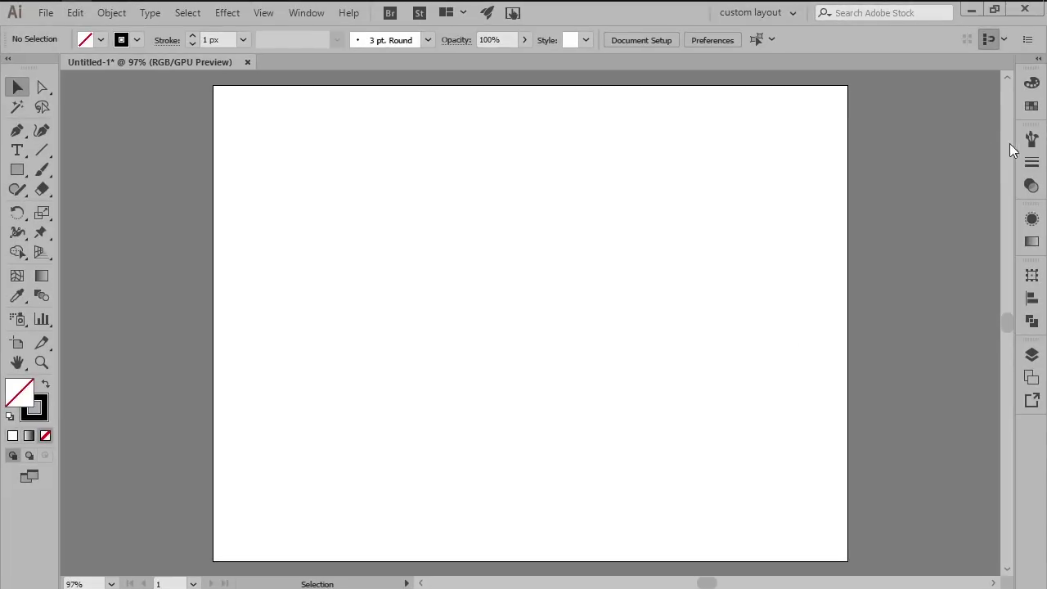
Open the Artistic_Paintbrush brush library from the Brushes panel.
left_click(1032, 141)
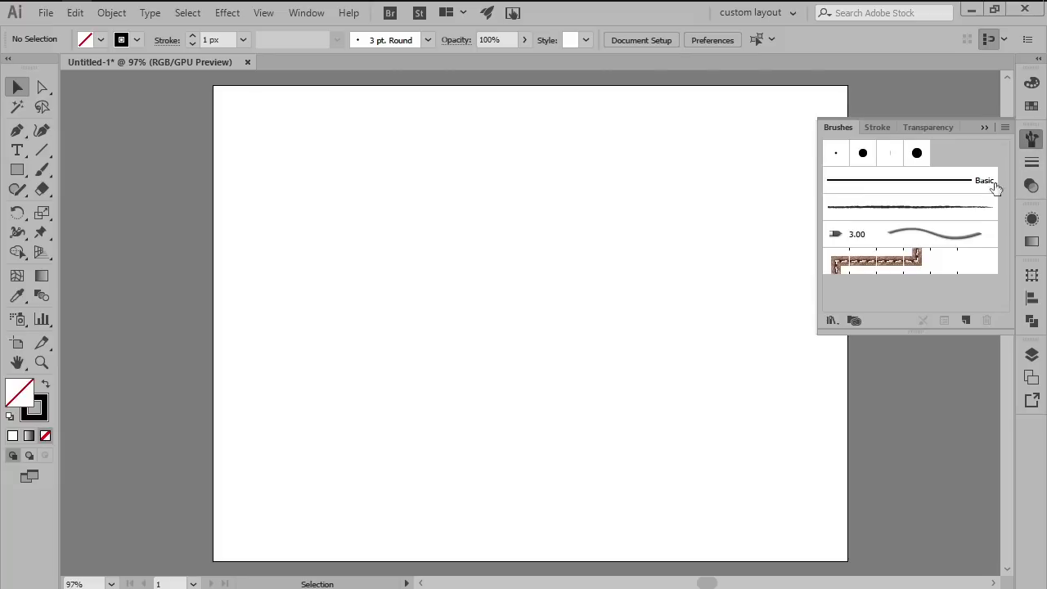
left_click(831, 320)
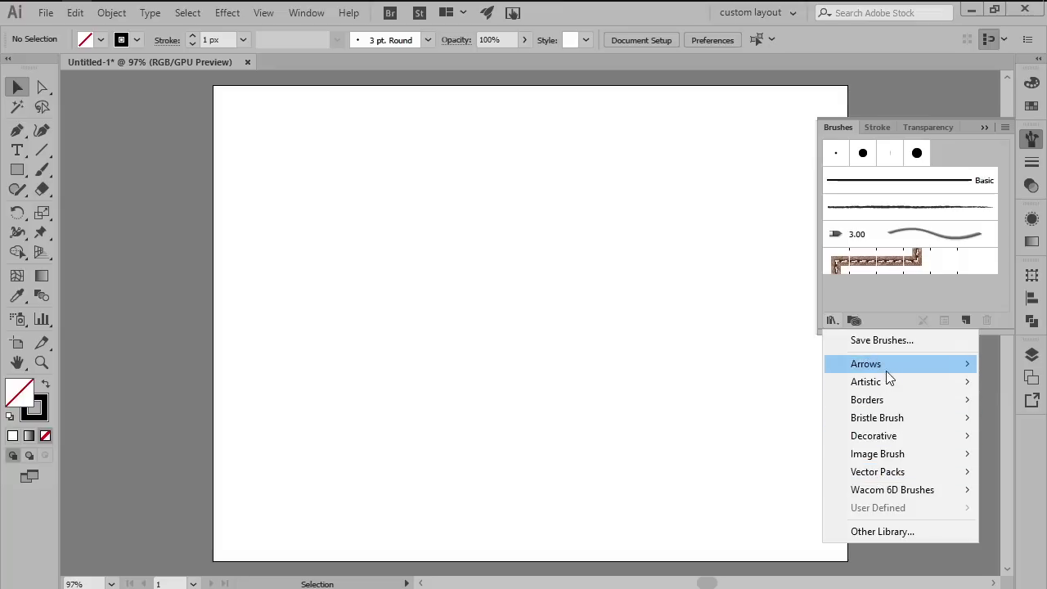
mouse_move(878, 384)
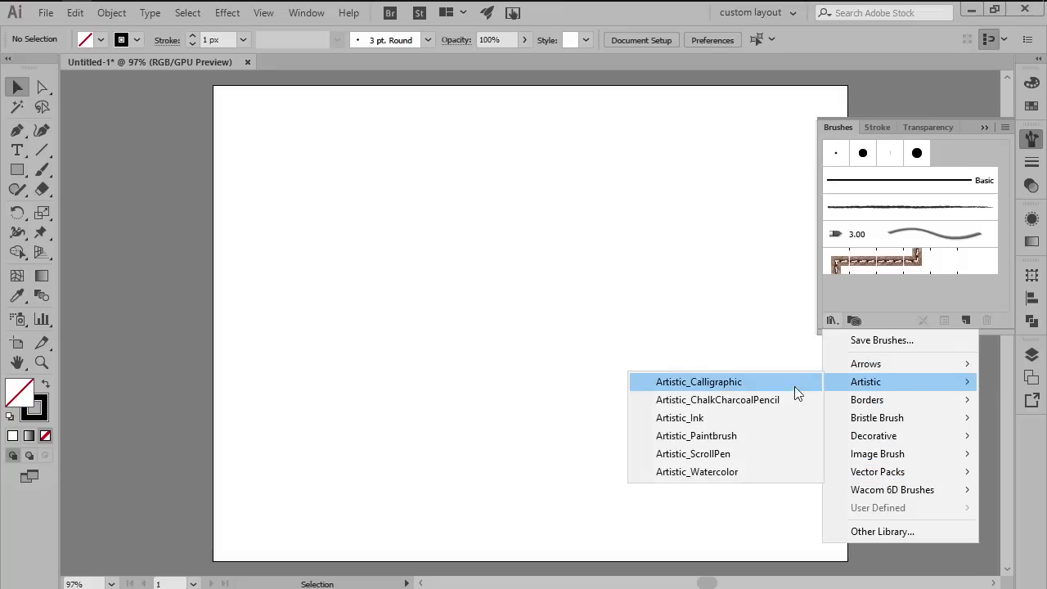
left_click(722, 434)
Paint three horizontal test strokes, each with a different rough Artistic_Paintbrush brush.
left_click(499, 318)
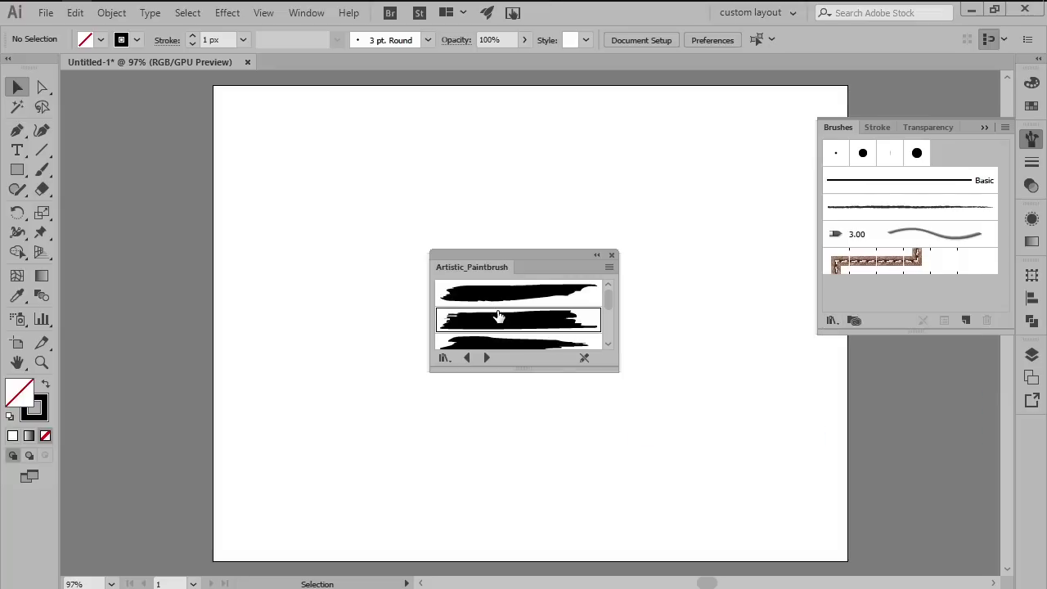
key("b")
left_click_drag(405, 413, 614, 414)
scroll(538, 343, "down", 1)
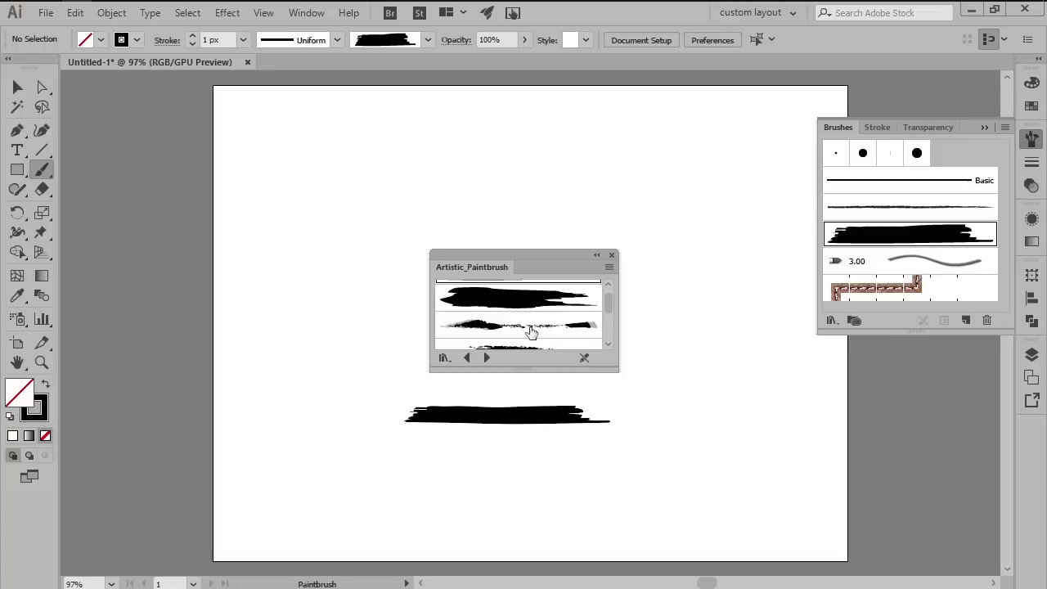
left_click(532, 331)
left_click_drag(430, 465, 582, 465)
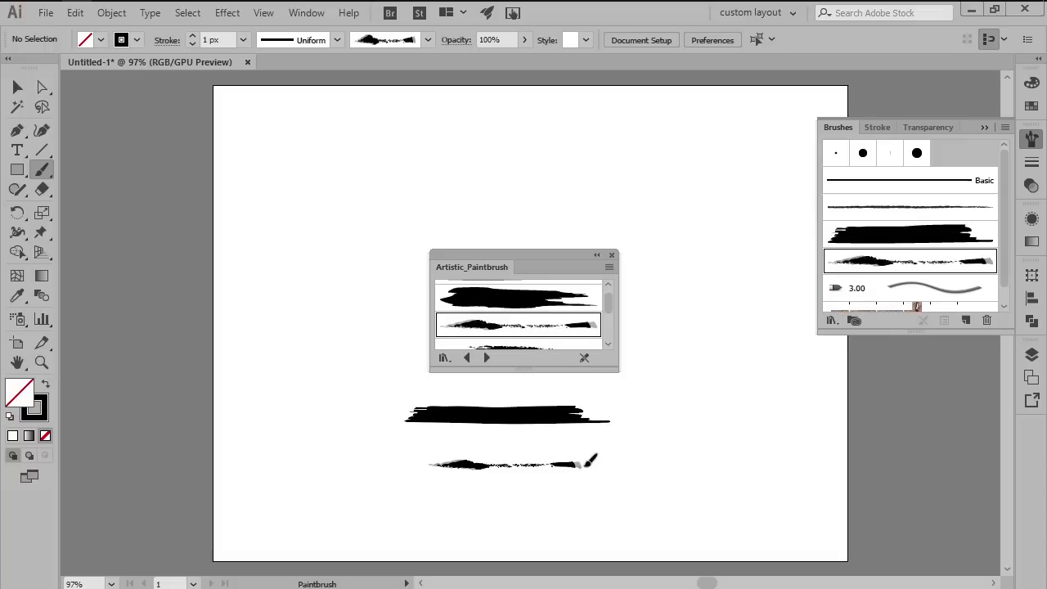
scroll(519, 334, "down", 1)
left_click(518, 329)
left_click_drag(442, 509, 577, 508)
scroll(533, 327, "down", 1)
Paint three vertical test strokes on the right with further rough brushes.
left_click(535, 326)
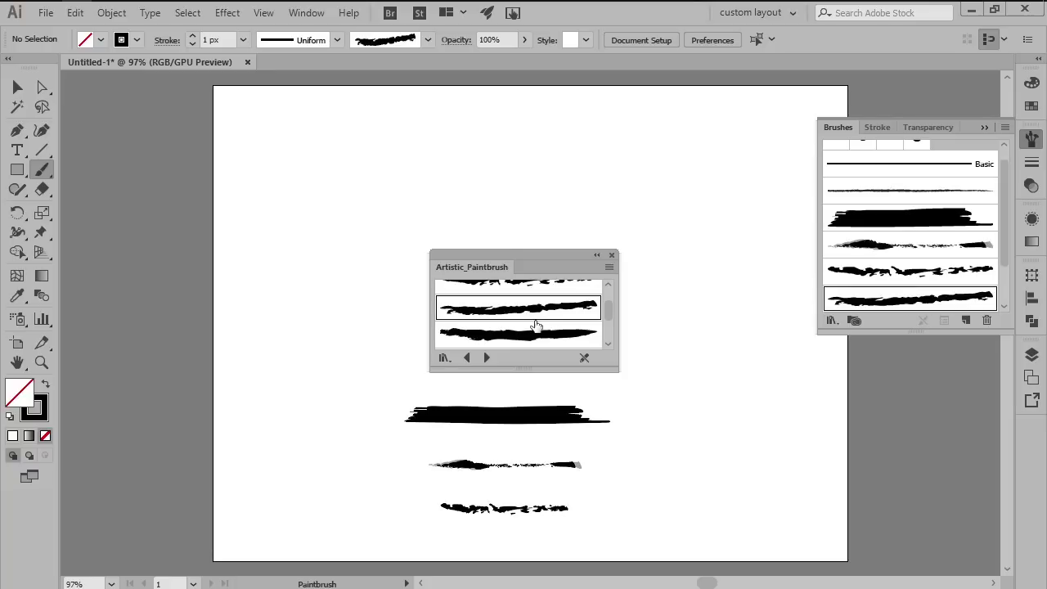
left_click_drag(656, 397, 671, 507)
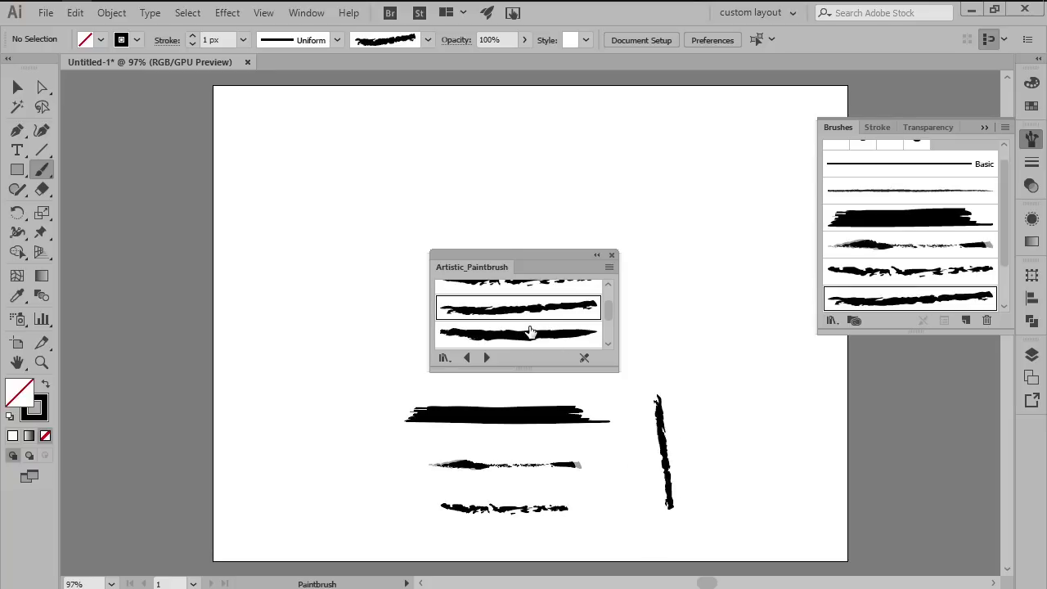
left_click(530, 332)
left_click_drag(710, 386, 723, 503)
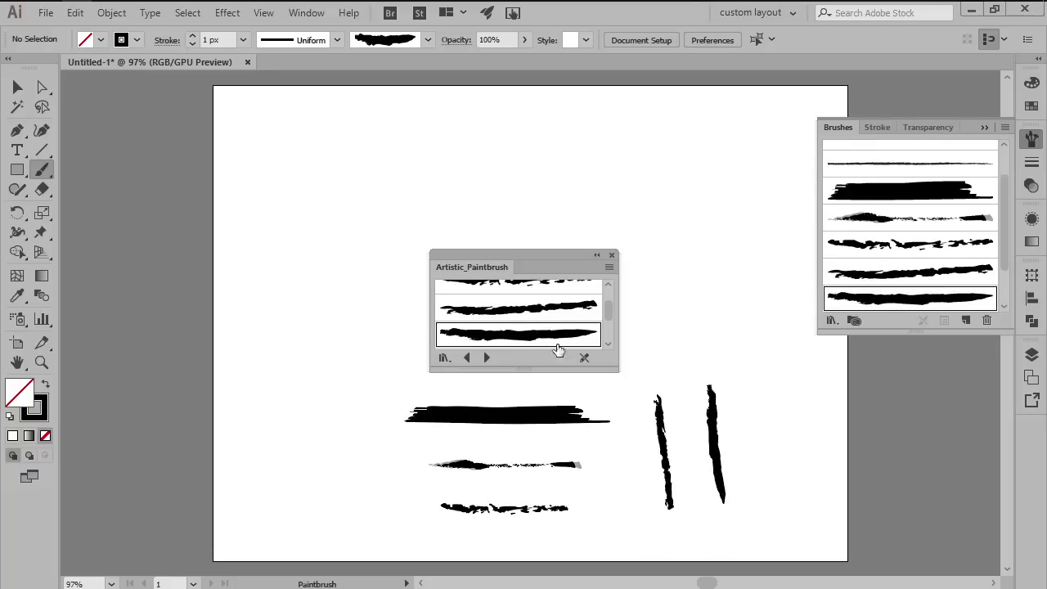
scroll(557, 349, "down", 2)
left_click(538, 337)
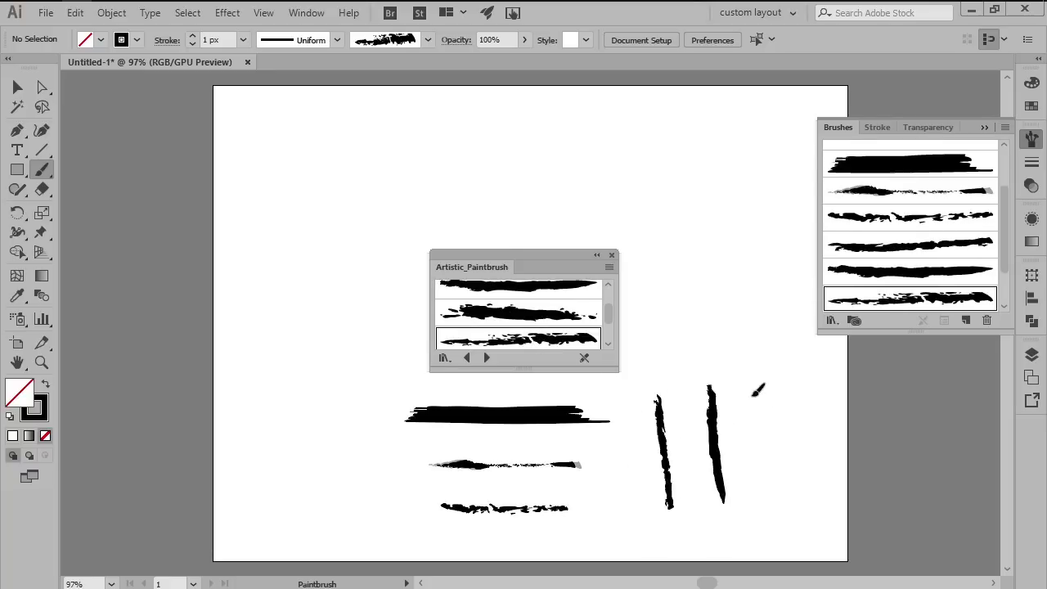
left_click_drag(751, 393, 764, 493)
Delete all test strokes and close the brush library and Brushes panel.
key("v")
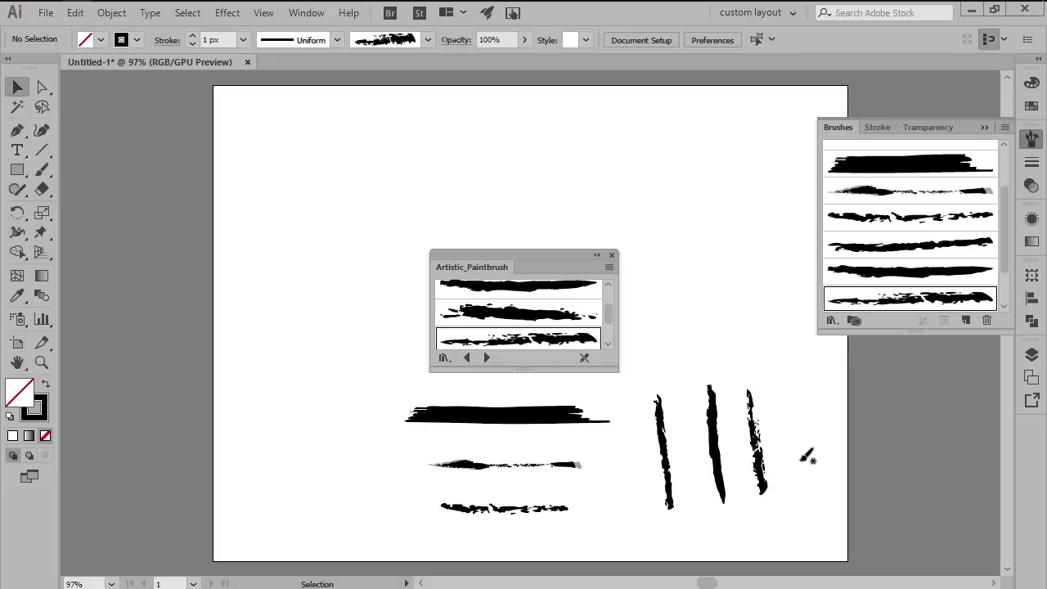
key("ctrl+a")
key("Delete")
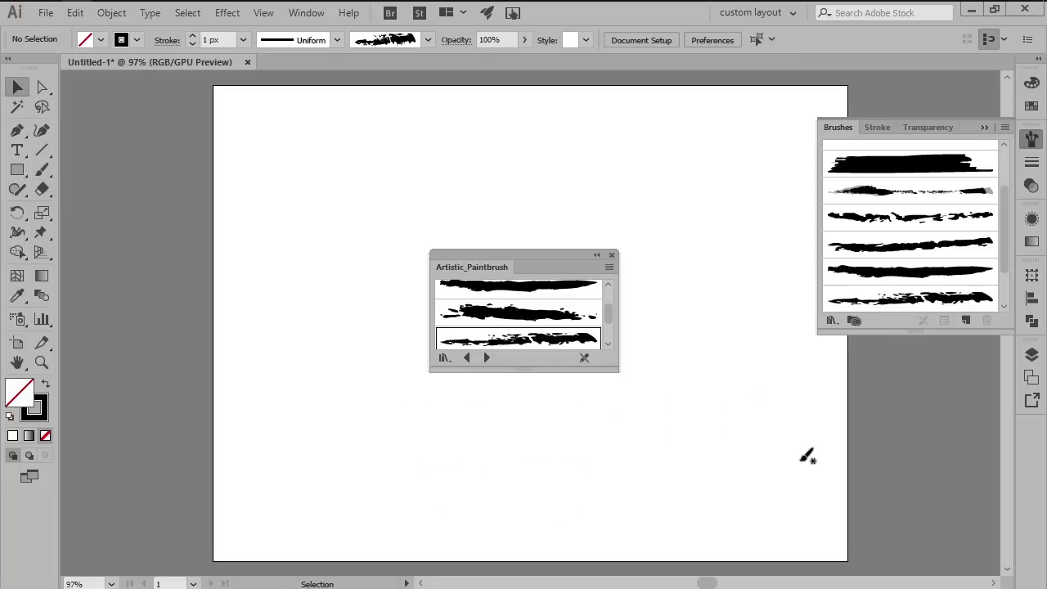
left_click(612, 255)
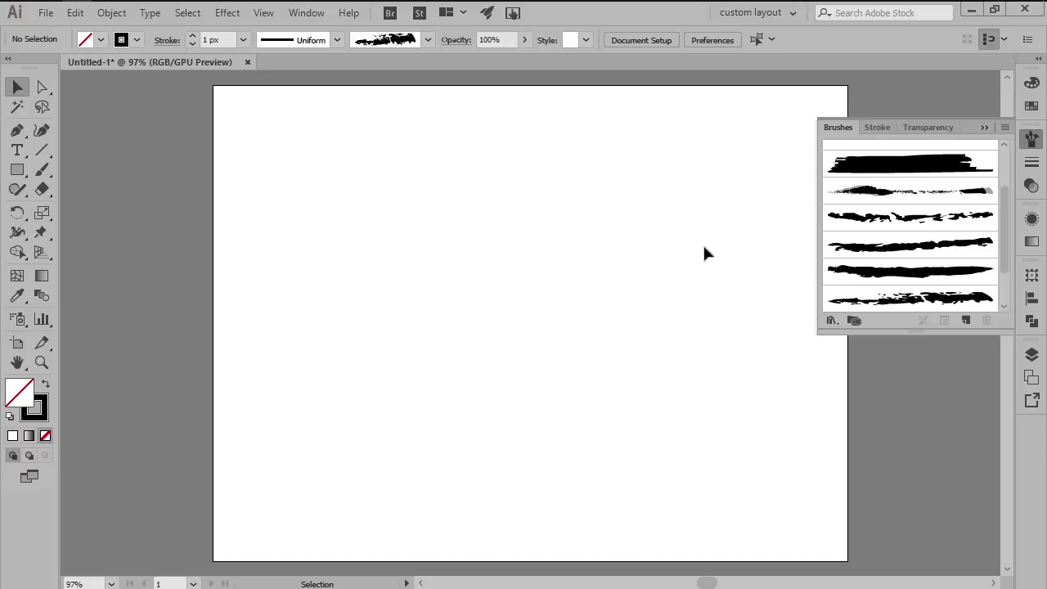
left_click(1029, 143)
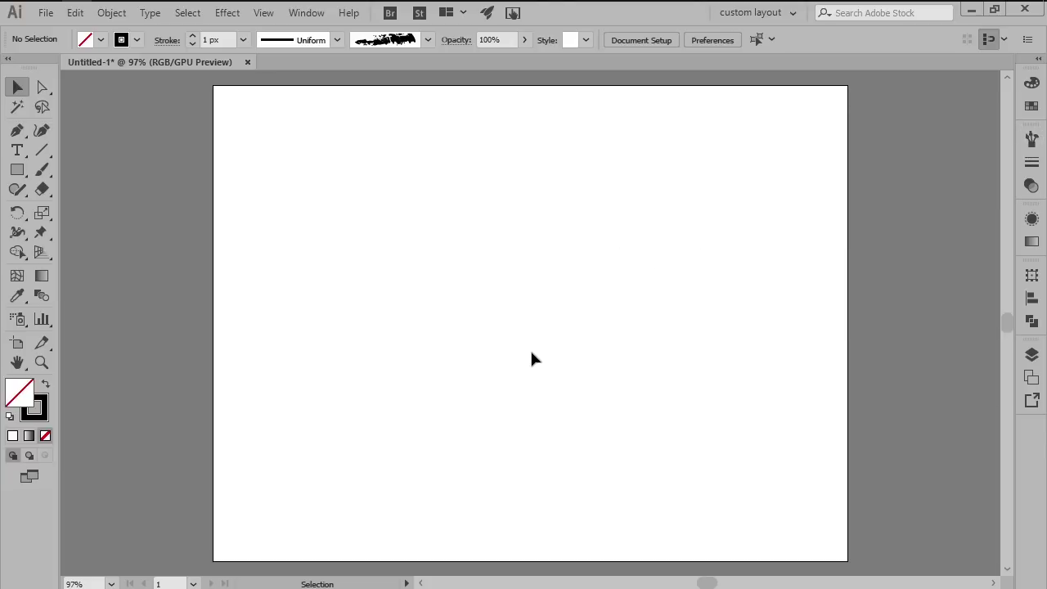
Start a new document using the Web profile.
left_click(48, 17)
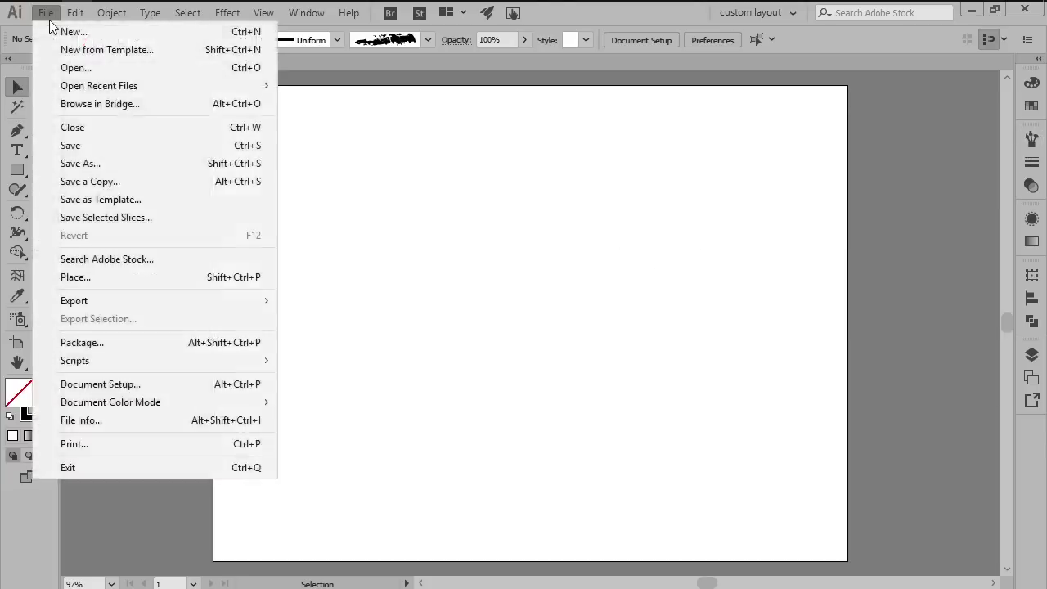
left_click(246, 33)
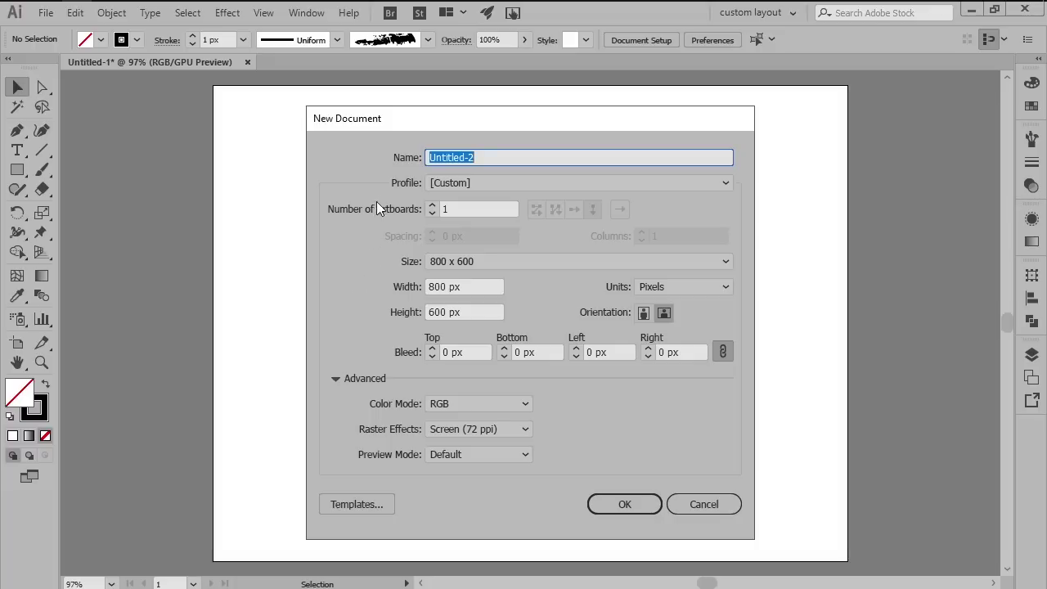
left_click(437, 185)
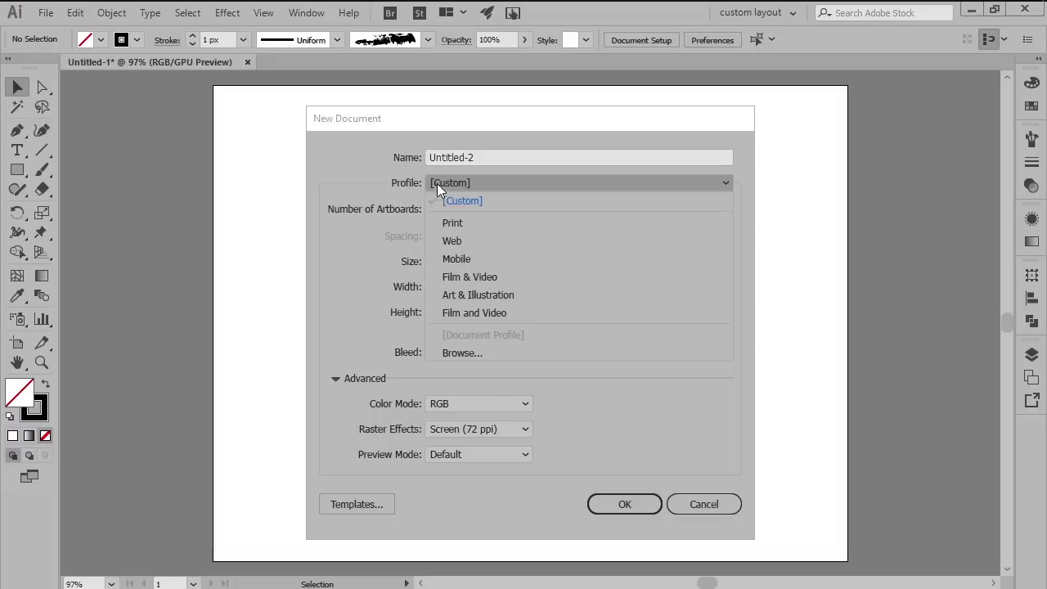
left_click(442, 238)
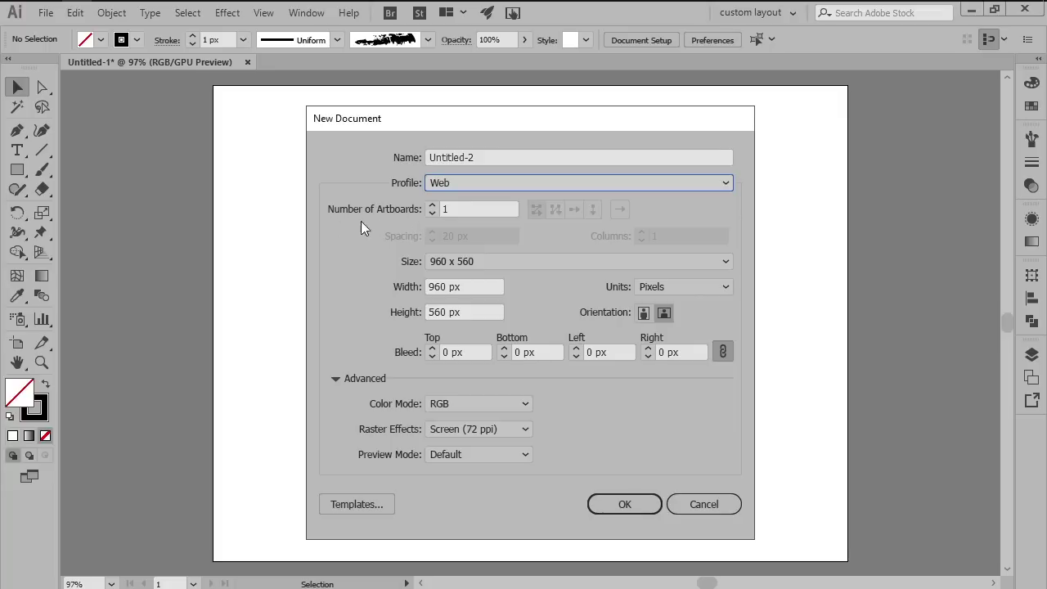
Set 3 artboards arranged by column, 120 px spacing, 600 × 280 px, and create it.
left_click(432, 205)
left_click(432, 205)
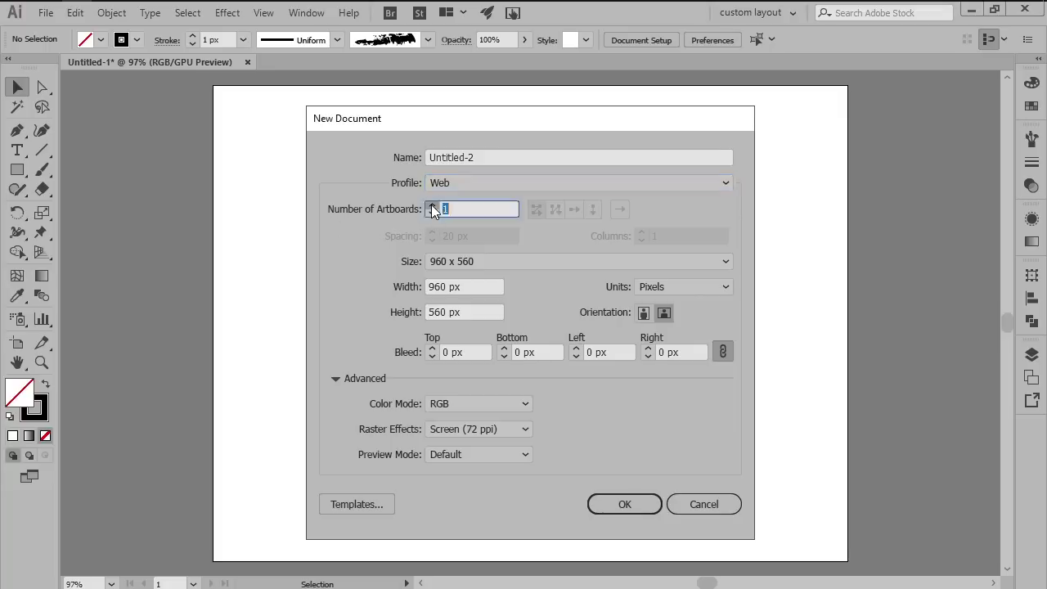
left_click(591, 212)
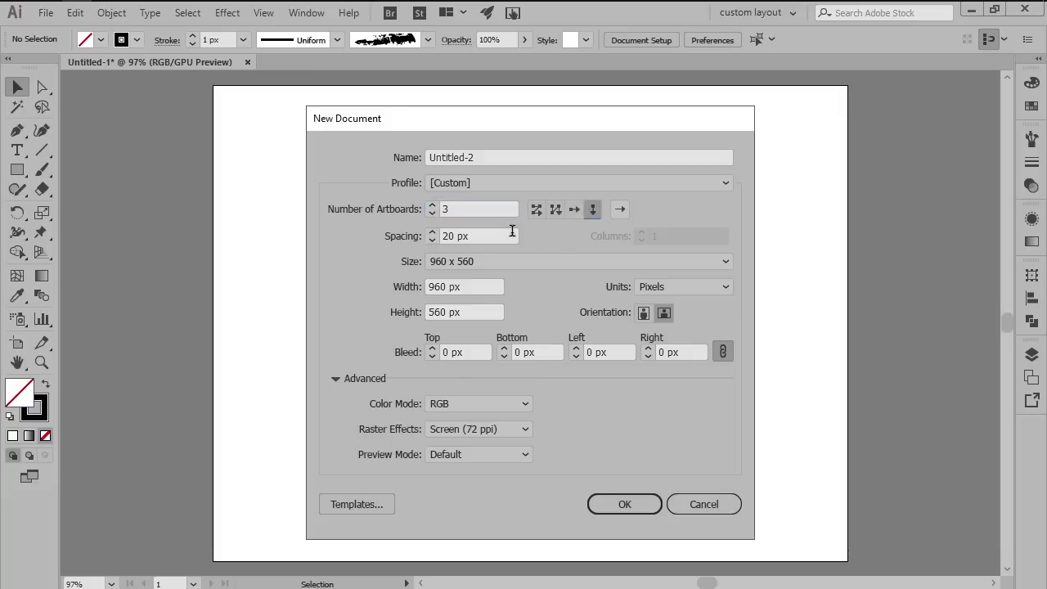
left_click_drag(512, 236, 346, 235)
type("120")
left_click_drag(476, 286, 385, 285)
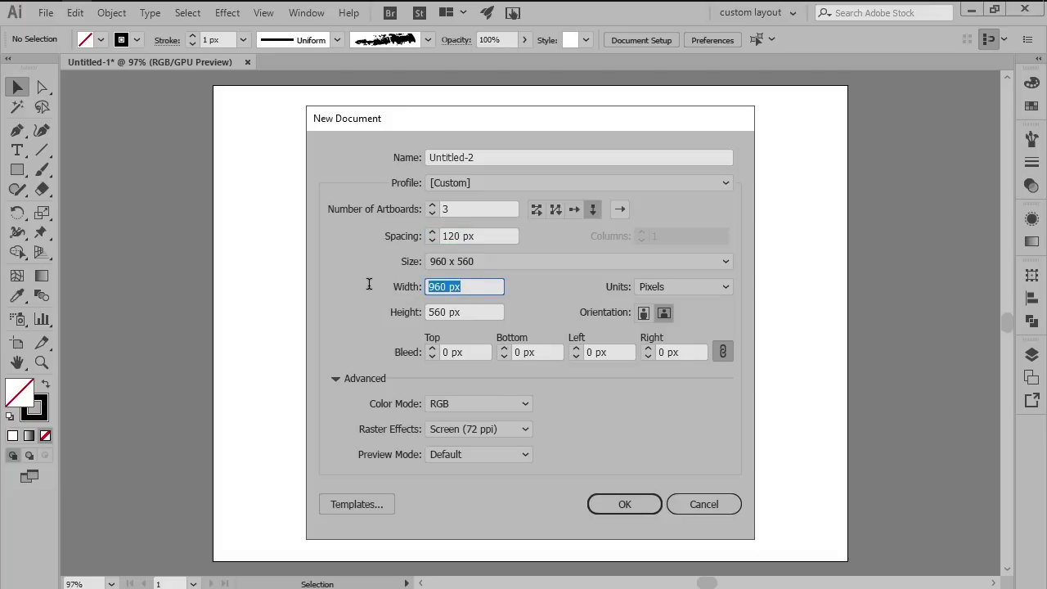
type("600")
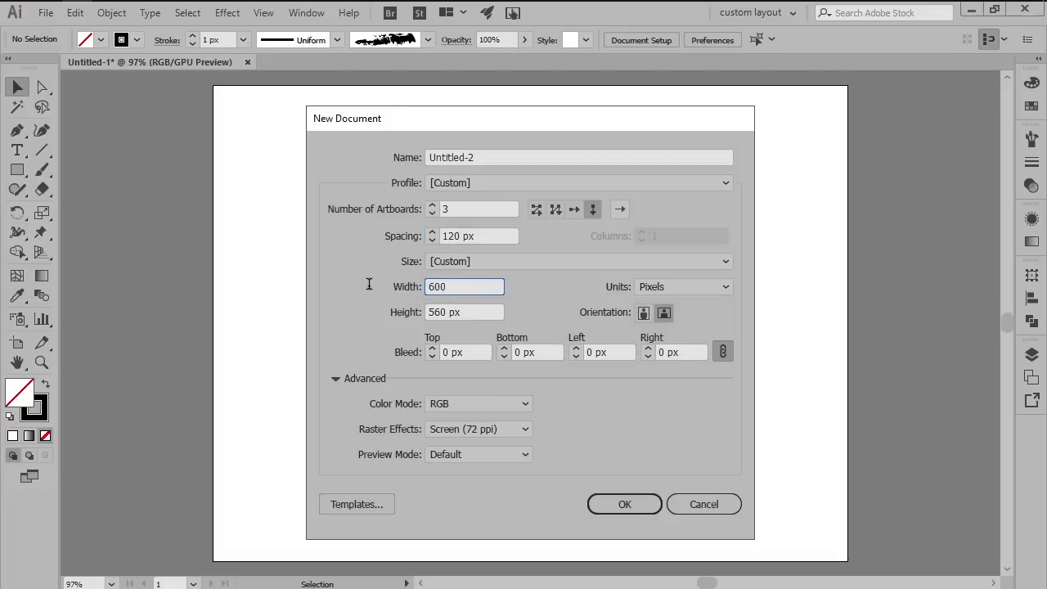
key("Tab")
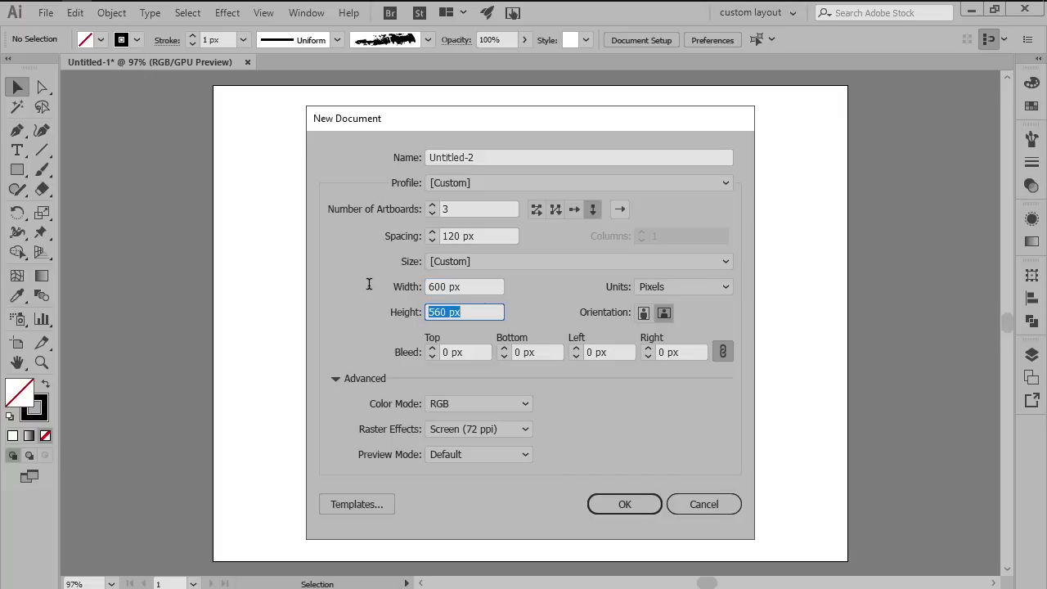
type("280")
left_click(619, 504)
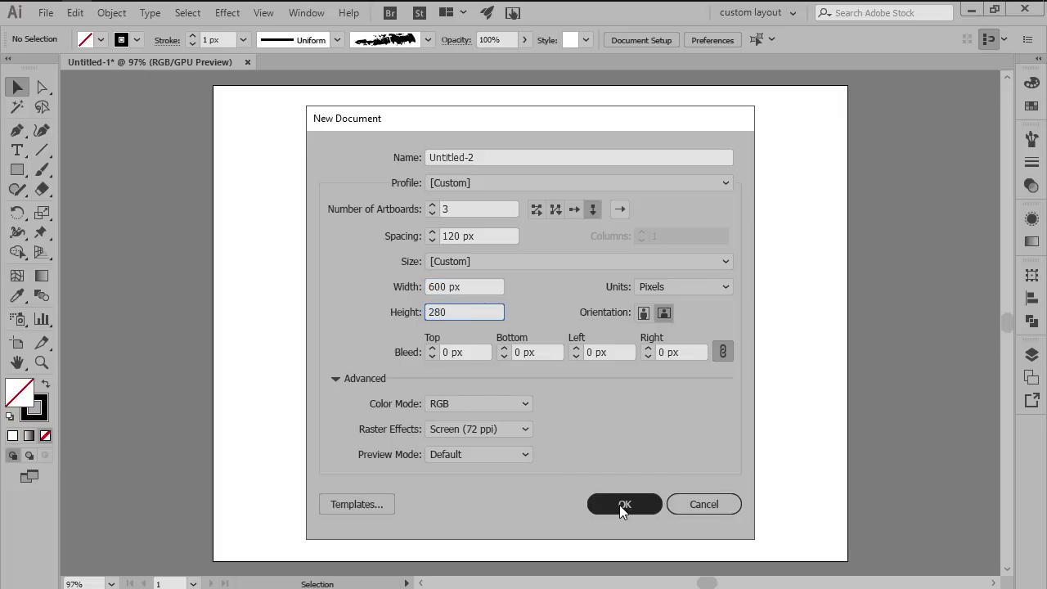
Set fill to none, fit the artboard, and delete all unused brushes.
key("slash")
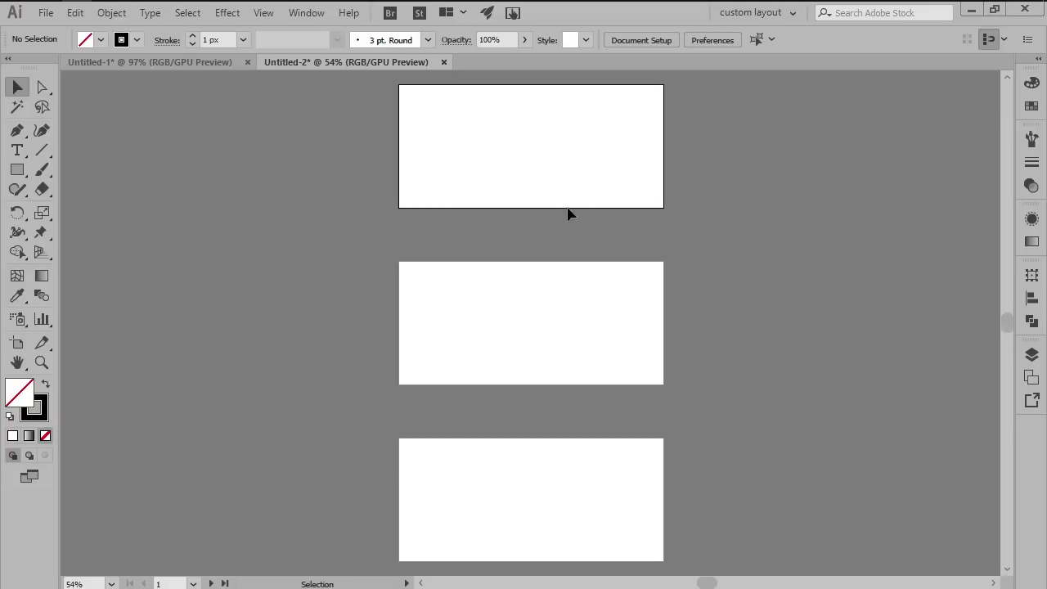
key("ctrl+0")
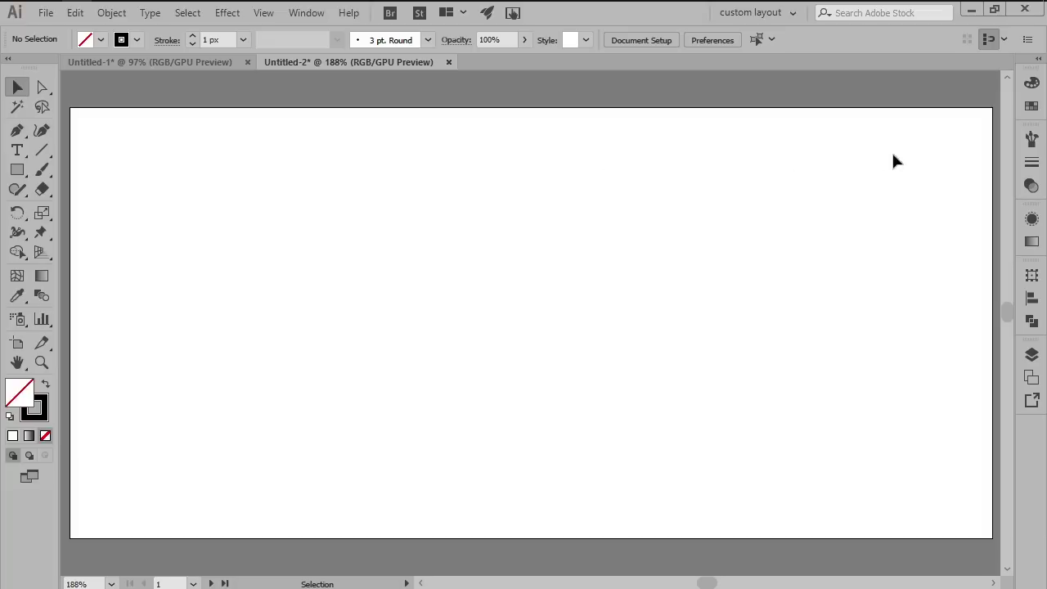
left_click(1031, 139)
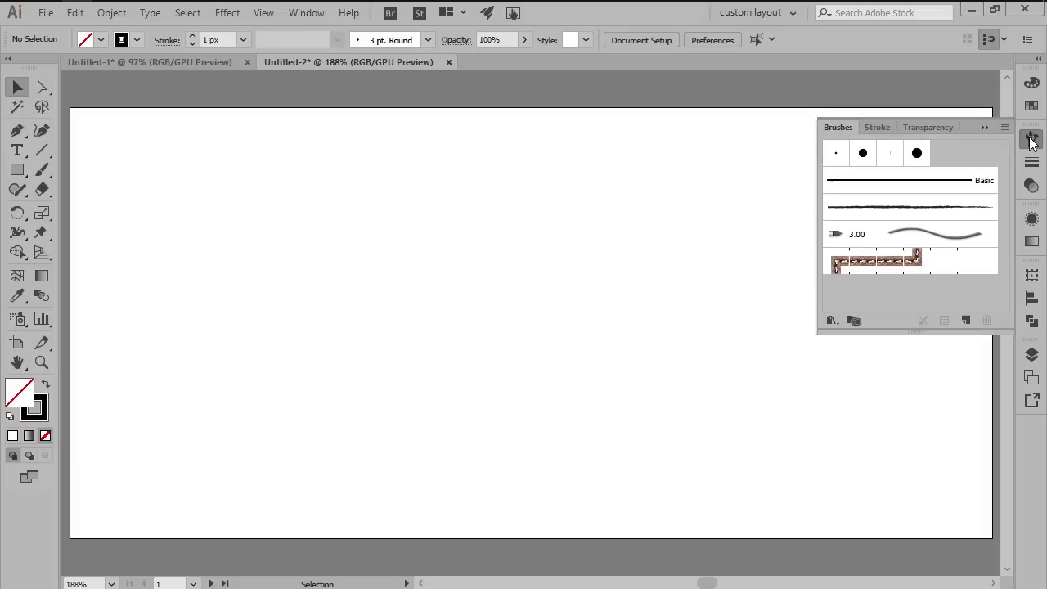
left_click(1006, 128)
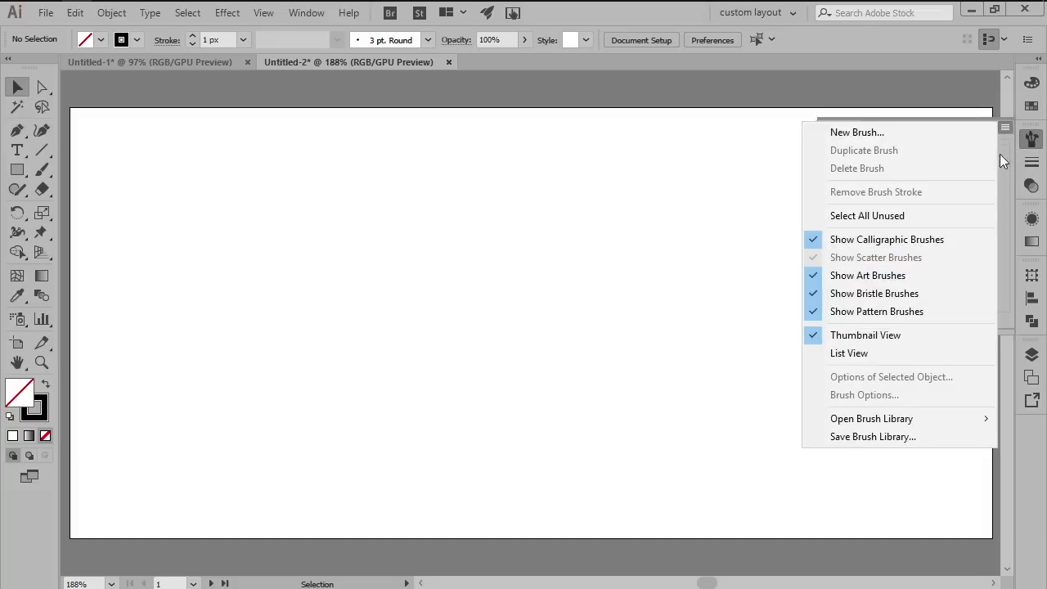
left_click(877, 216)
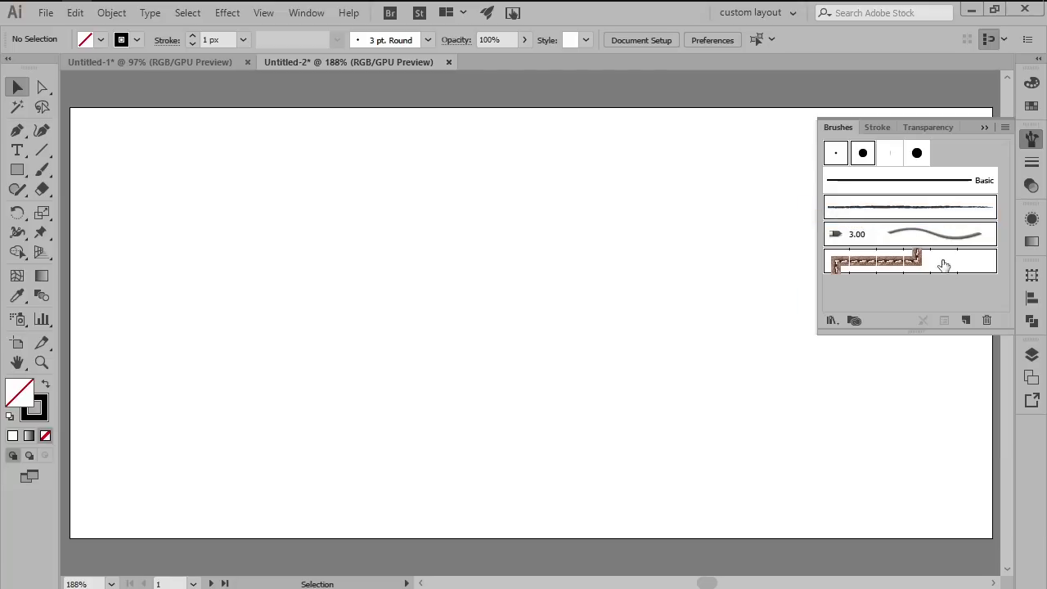
left_click(986, 320)
key("Return")
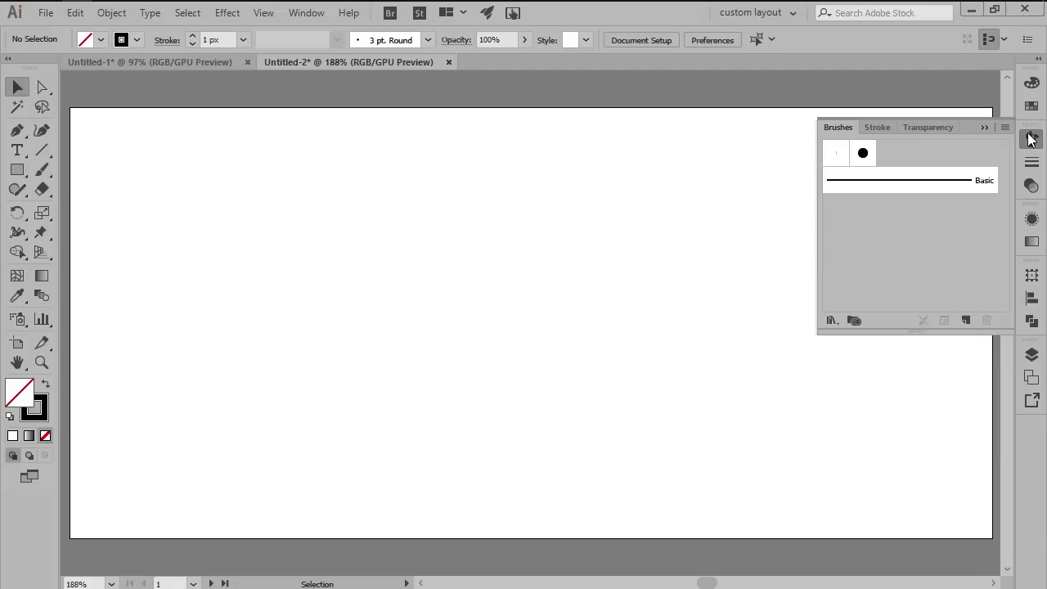
Paint a thick black Blob Brush stroke across the artboard.
left_click(1031, 139)
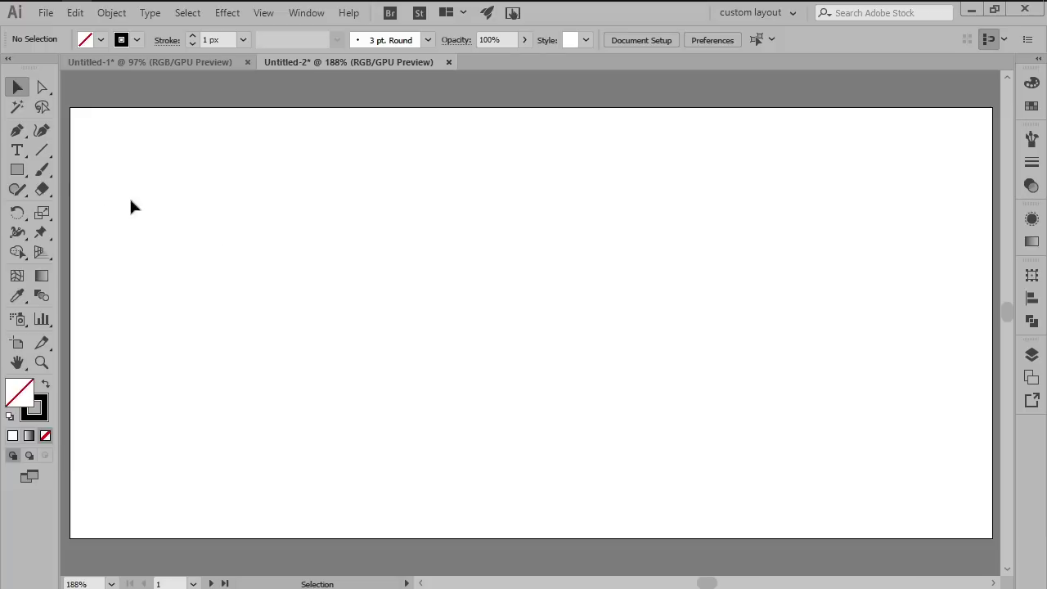
left_click(43, 170)
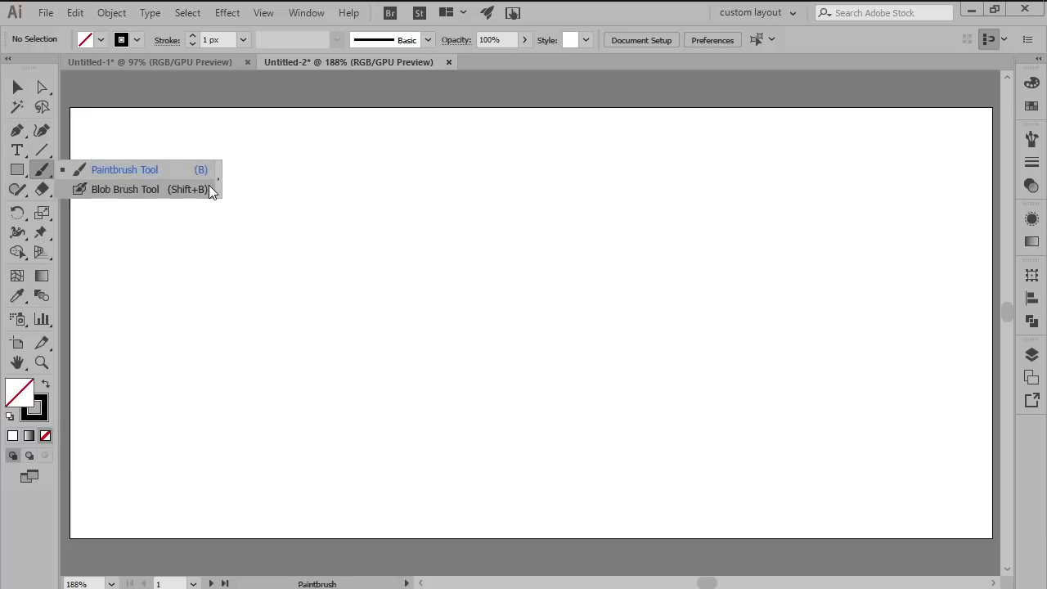
left_click(172, 193)
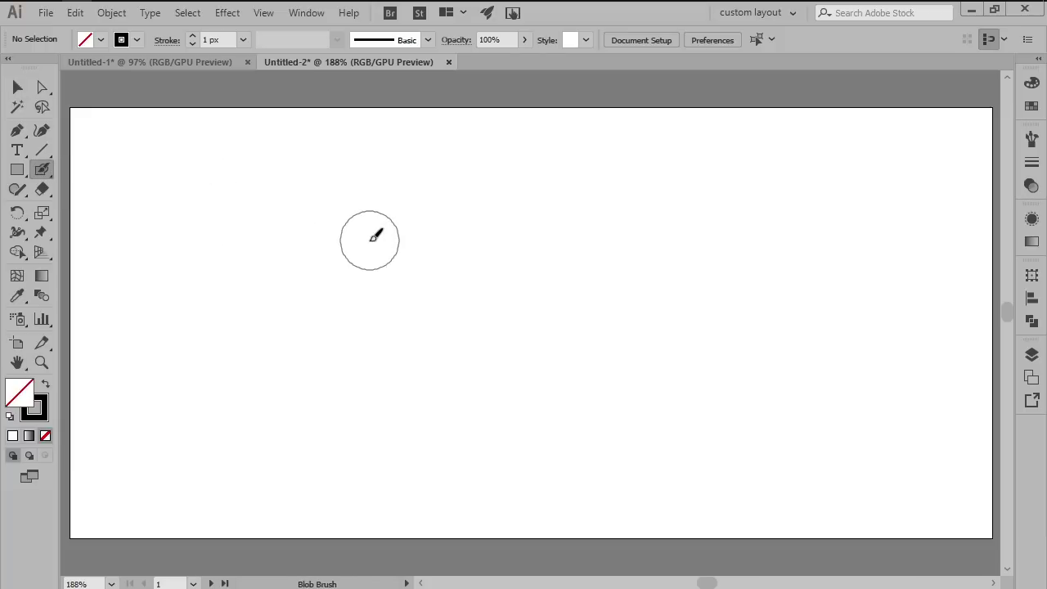
mouse_move(373, 237)
left_mouse_down()
mouse_move(566, 230)
mouse_move(671, 239)
left_mouse_up()
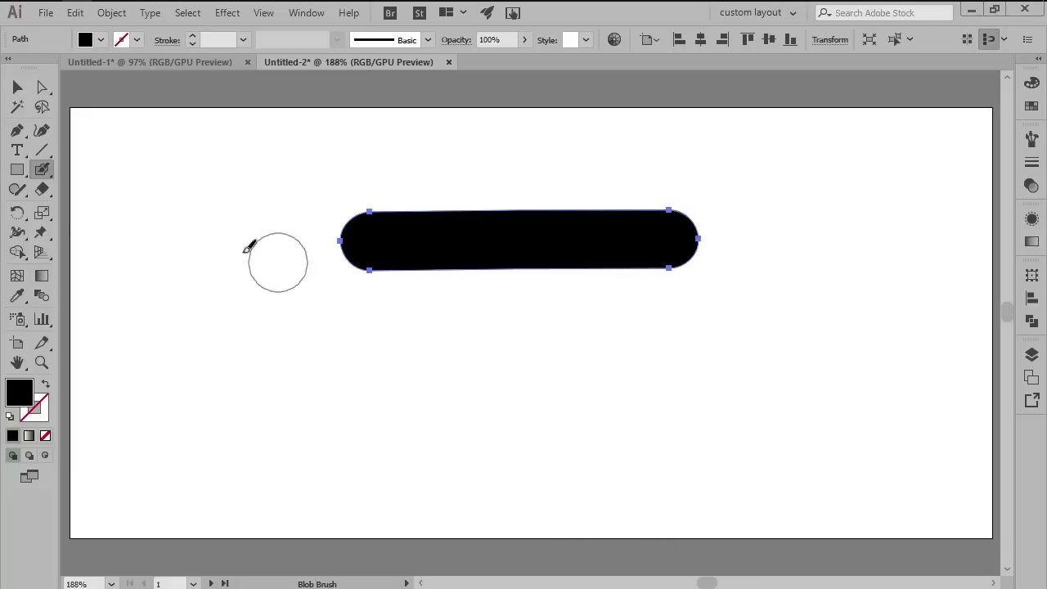
Erase both rounded ends of the stroke and delete the cut-off end pieces.
left_click(45, 188)
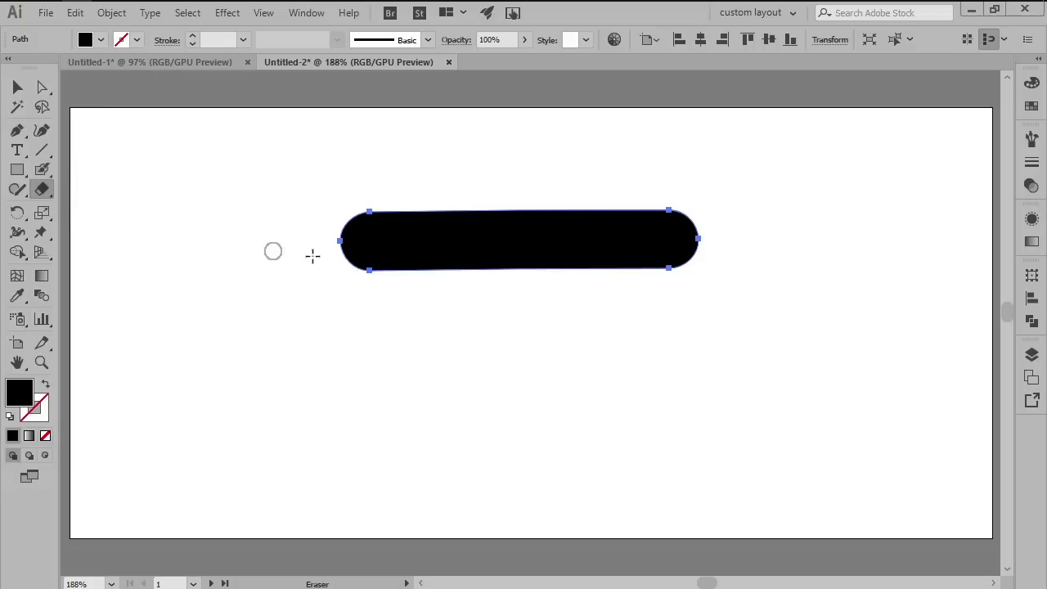
left_click_drag(382, 198, 383, 292)
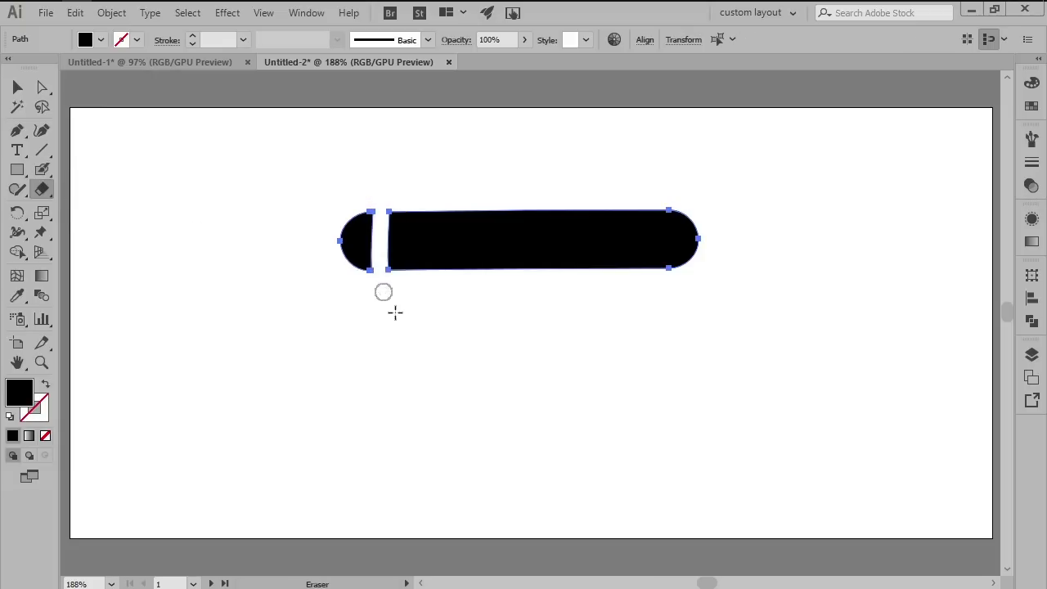
left_click_drag(662, 200, 659, 299)
key("v")
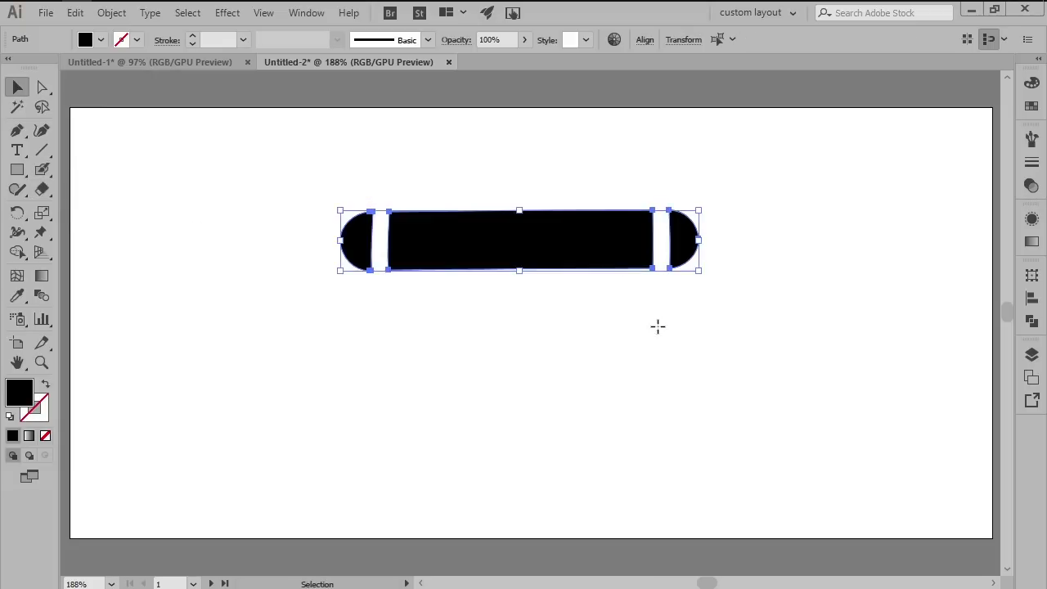
left_click(657, 325)
left_click(681, 264)
left_click(357, 246, "shift")
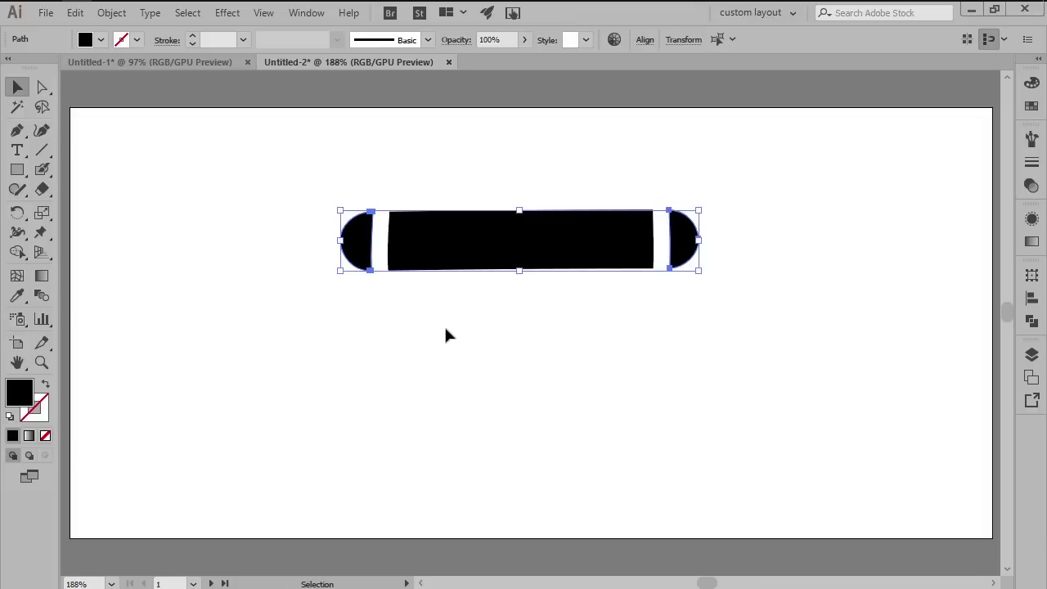
key("Delete")
left_click(484, 258)
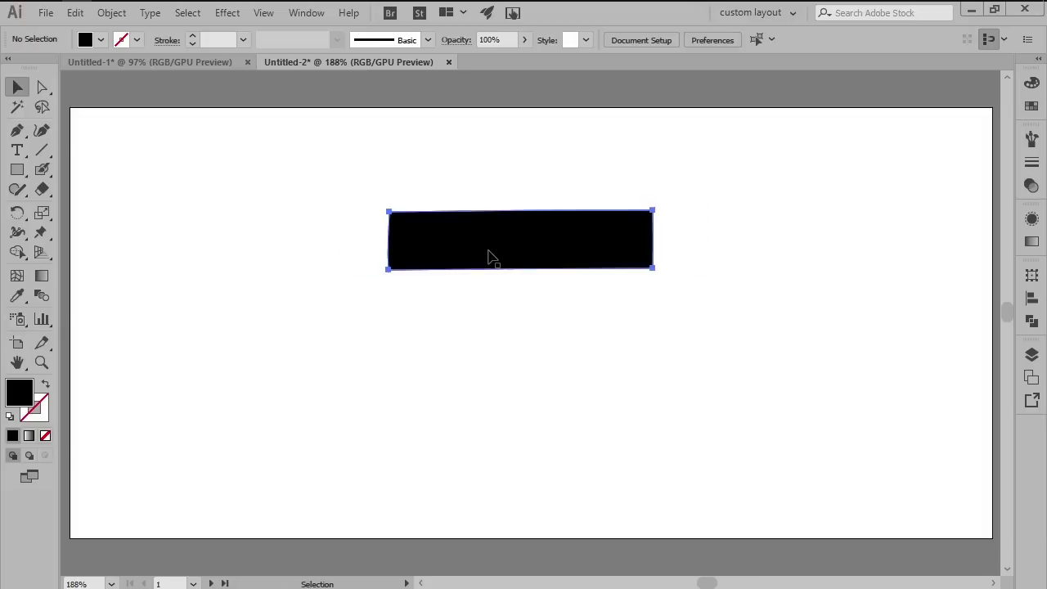
key("a")
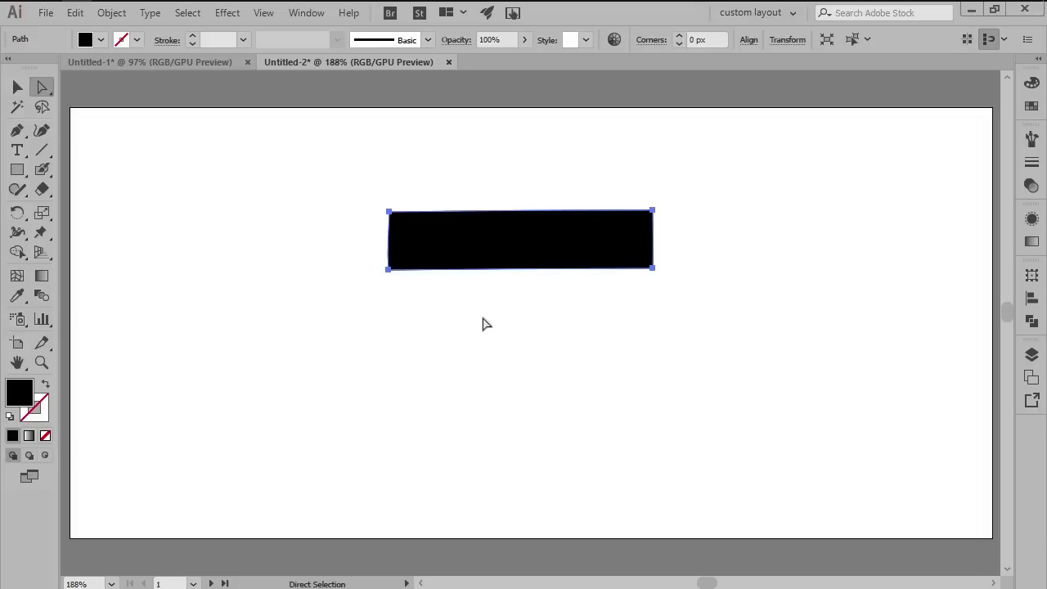
Apply Roughen to the rectangle: Absolute, size 1 px, detail 4, Smooth points.
left_click(234, 15)
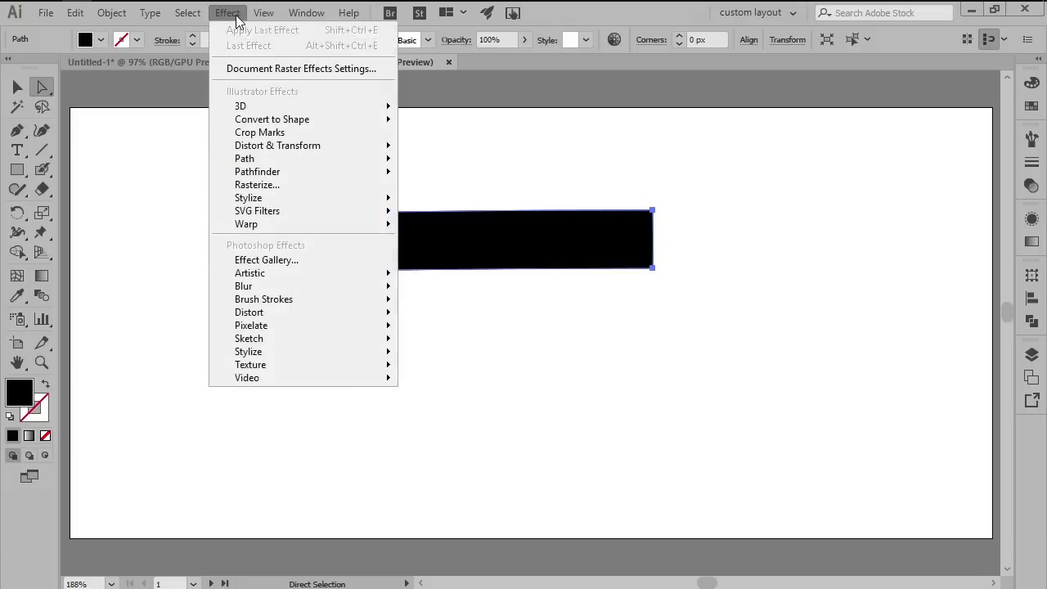
mouse_move(386, 149)
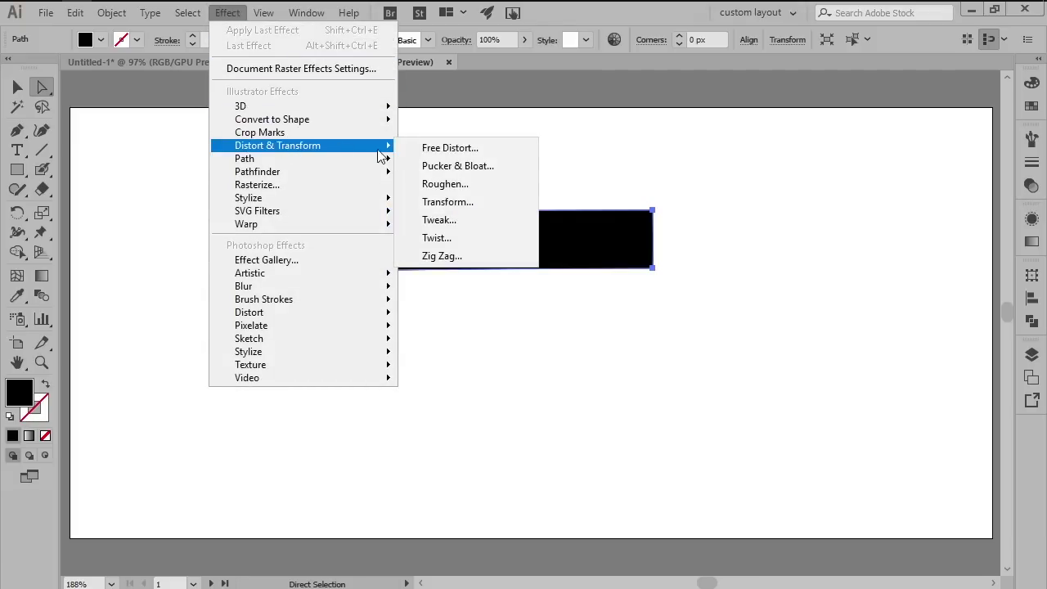
left_click(448, 181)
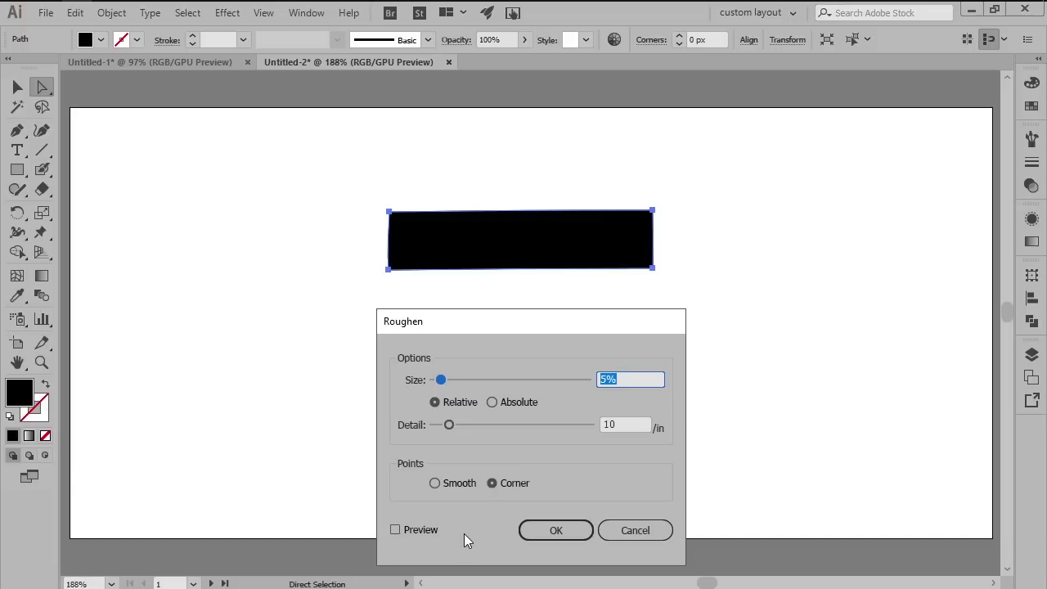
left_click(395, 530)
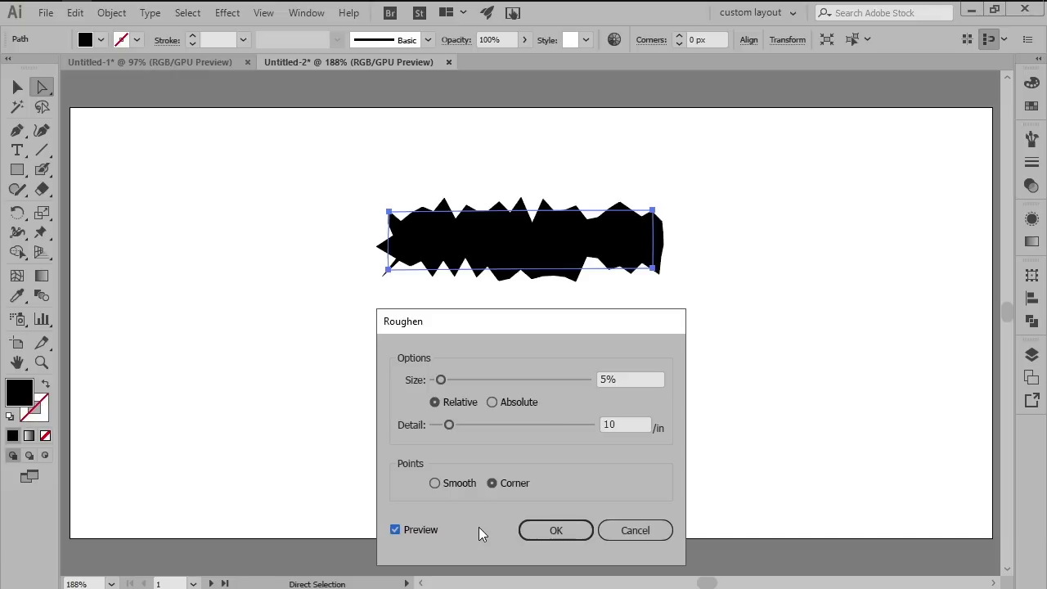
left_click(493, 402)
left_click_drag(624, 379, 594, 381)
type("1")
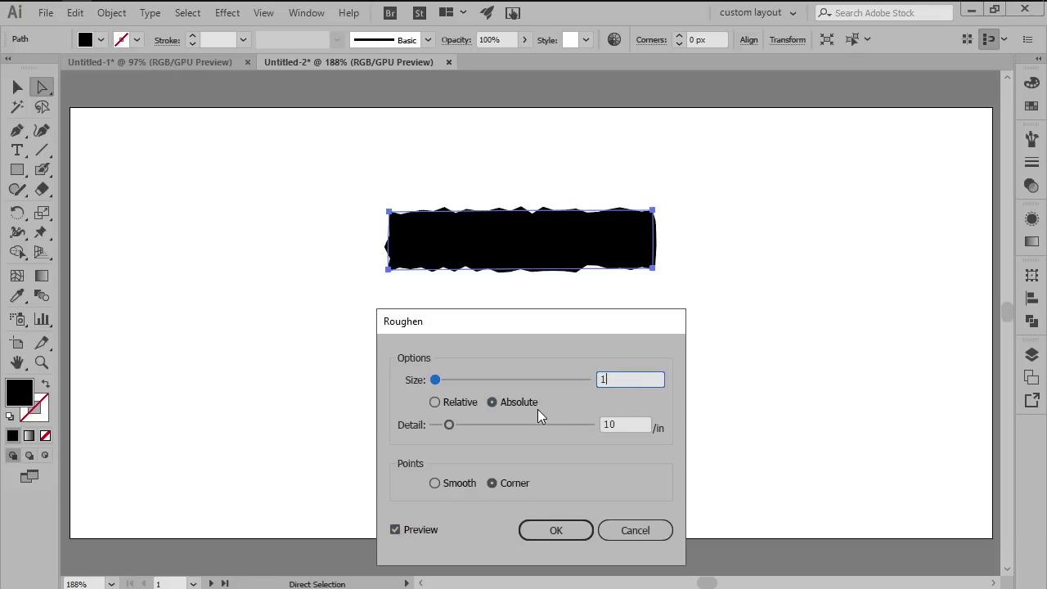
left_click_drag(643, 427, 597, 429)
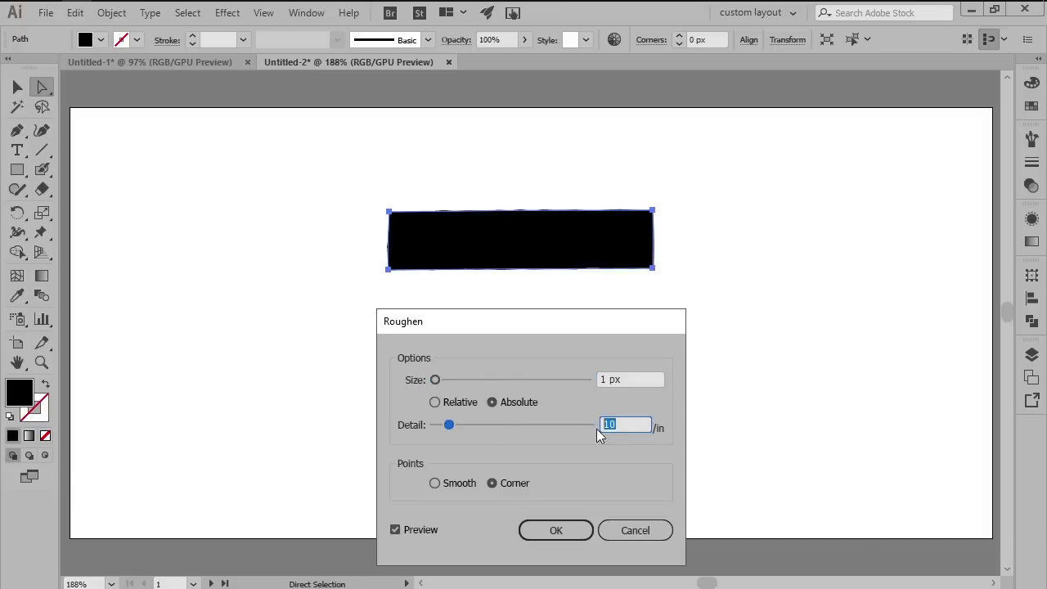
type("4")
left_click(464, 481)
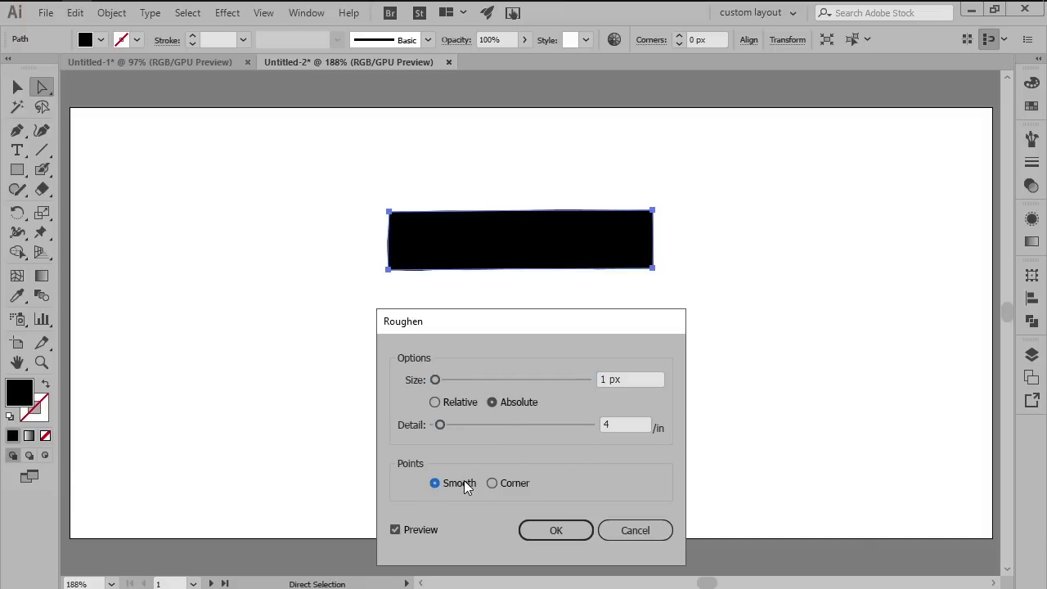
left_click(572, 533)
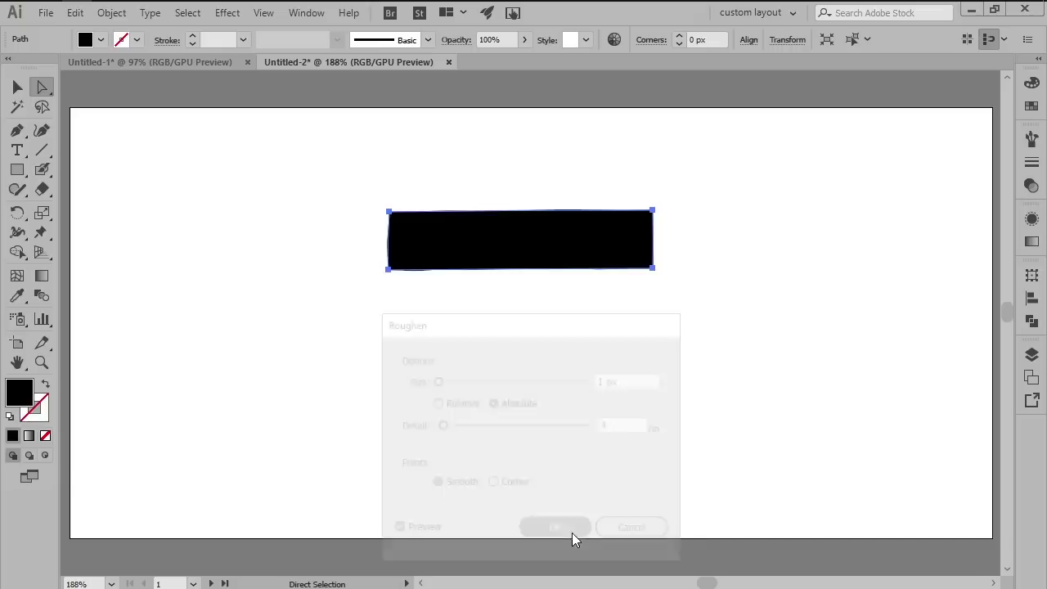
Expand the roughened rectangle's appearance into real paths.
key("v")
left_click(556, 376)
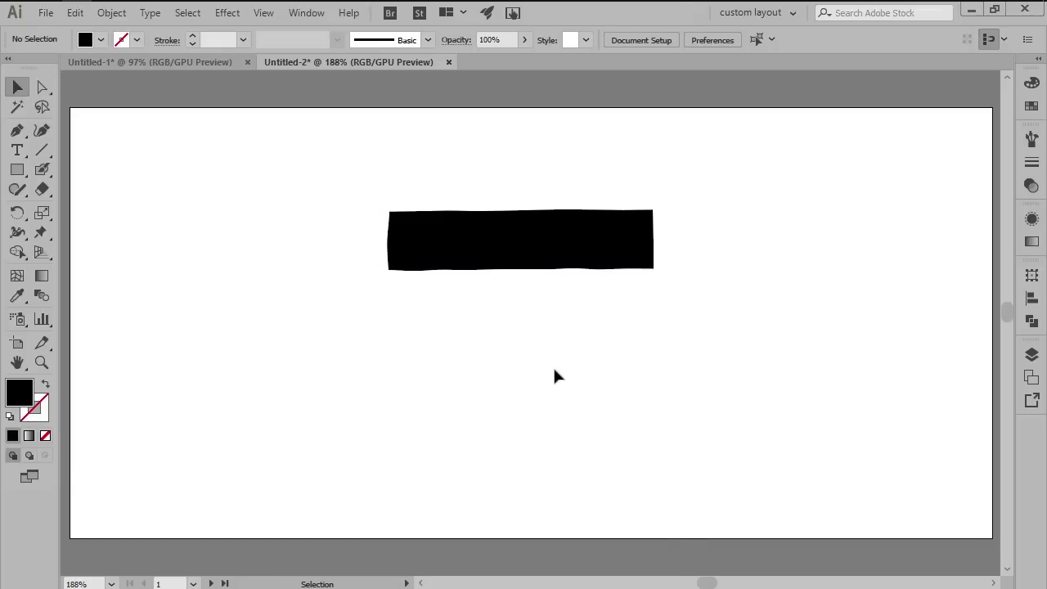
left_click(561, 255)
key("a")
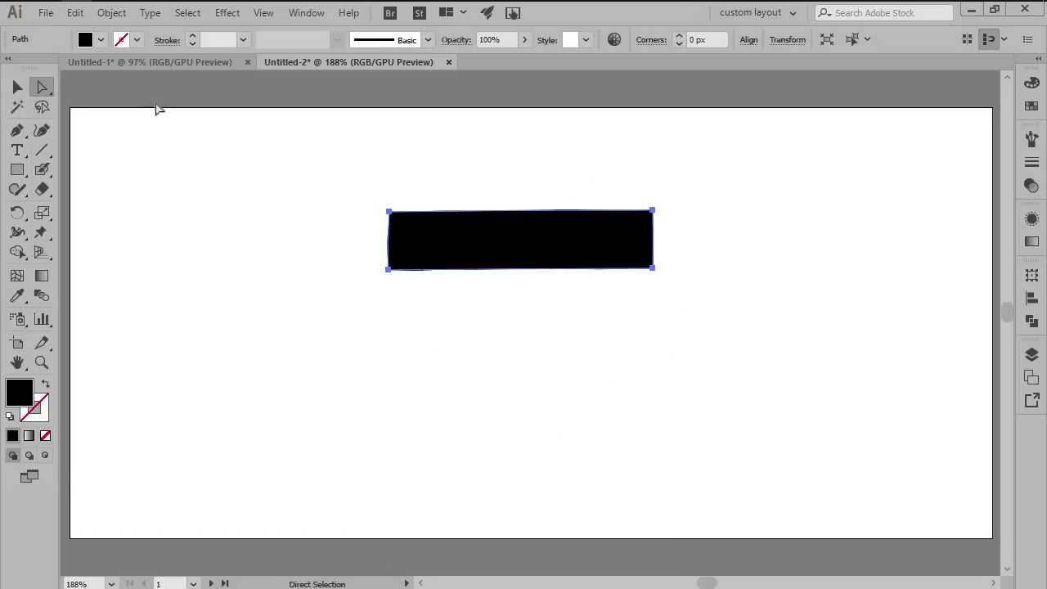
left_click(113, 13)
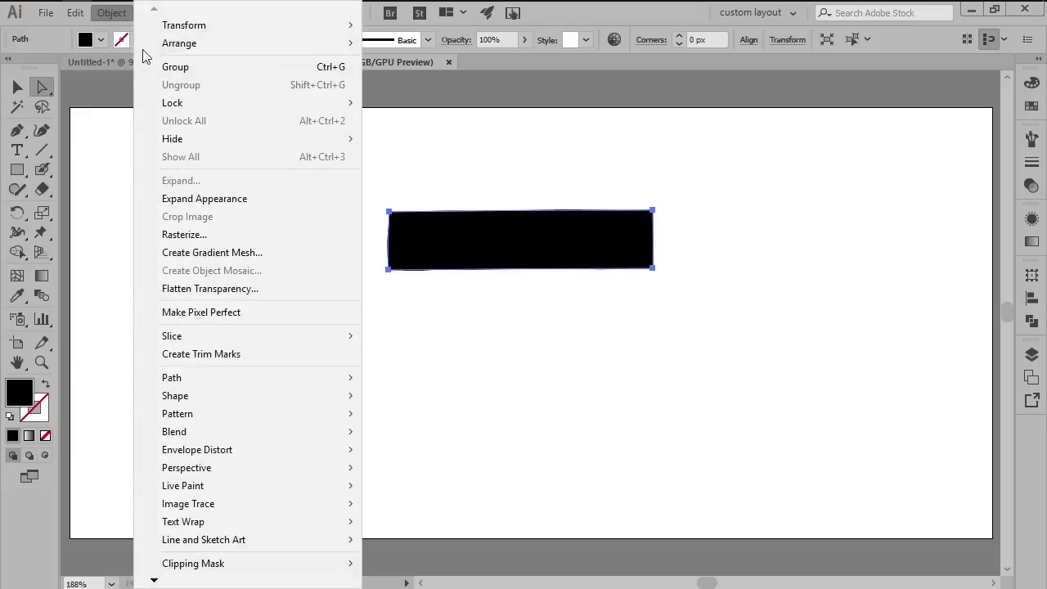
left_click(207, 201)
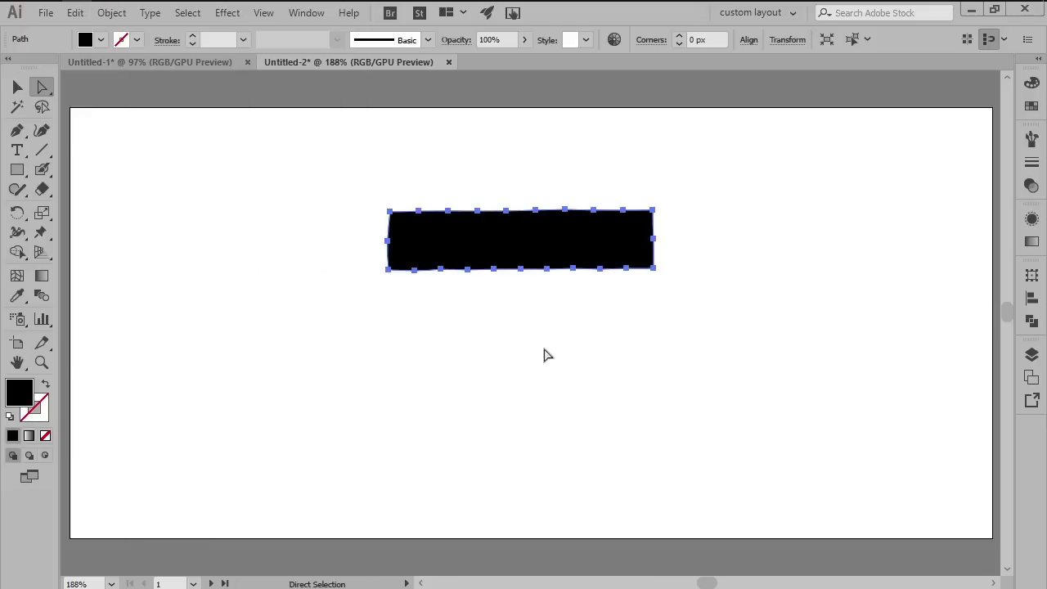
Duplicate the bar upward, then offset and resize the pieces into a staggered overlap.
key("v")
left_click_drag(552, 264, 553, 288)
mouse_move(437, 215)
left_mouse_down()
mouse_move(470, 215)
mouse_move(447, 209)
mouse_move(456, 209)
left_mouse_up()
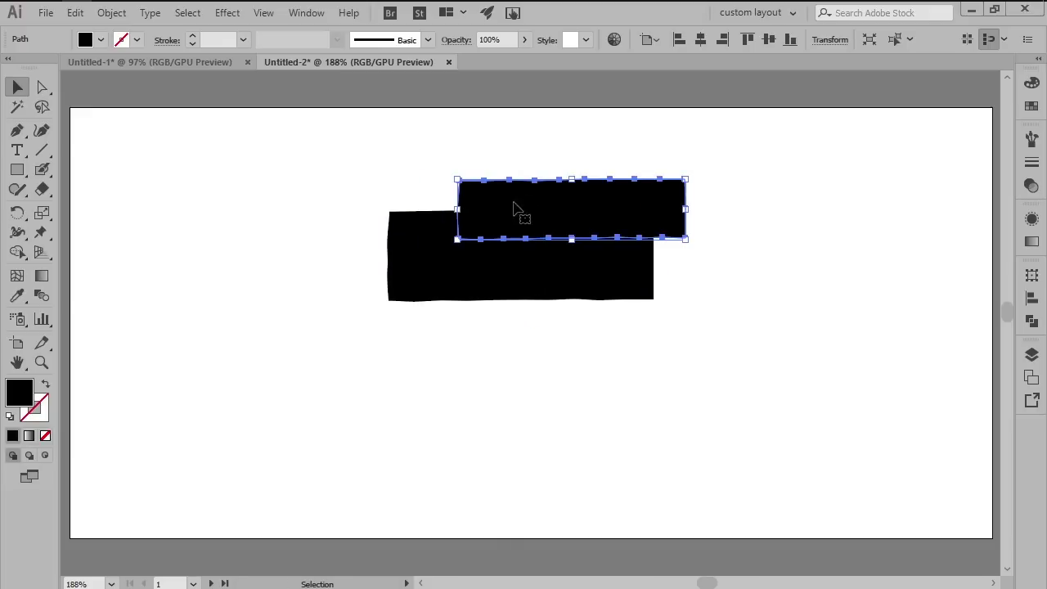
left_click_drag(571, 178, 571, 188)
left_click(493, 283)
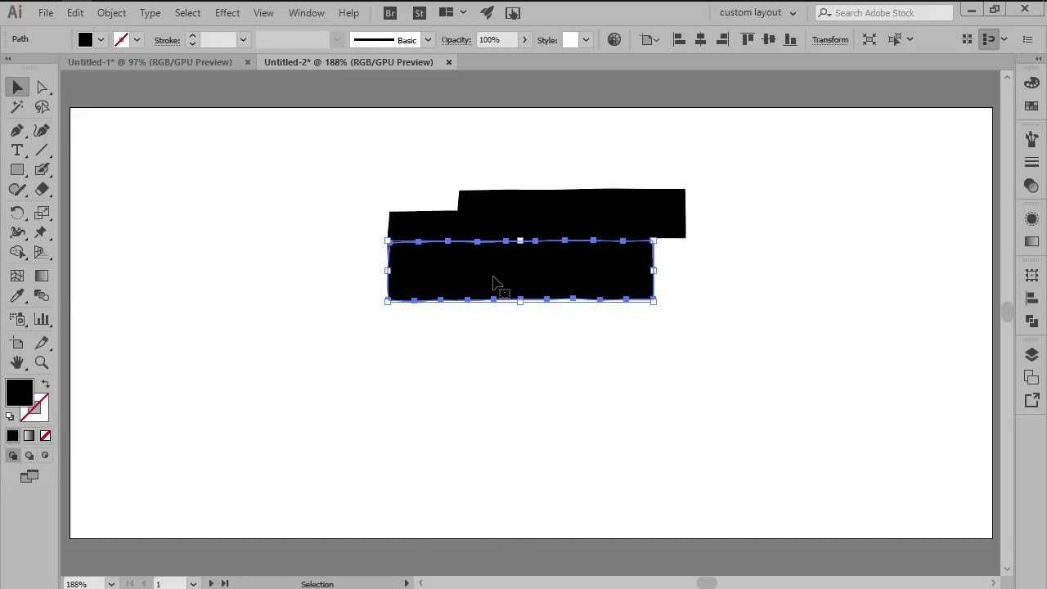
left_click_drag(388, 270, 419, 266)
left_click_drag(514, 281, 543, 281)
left_click(520, 348)
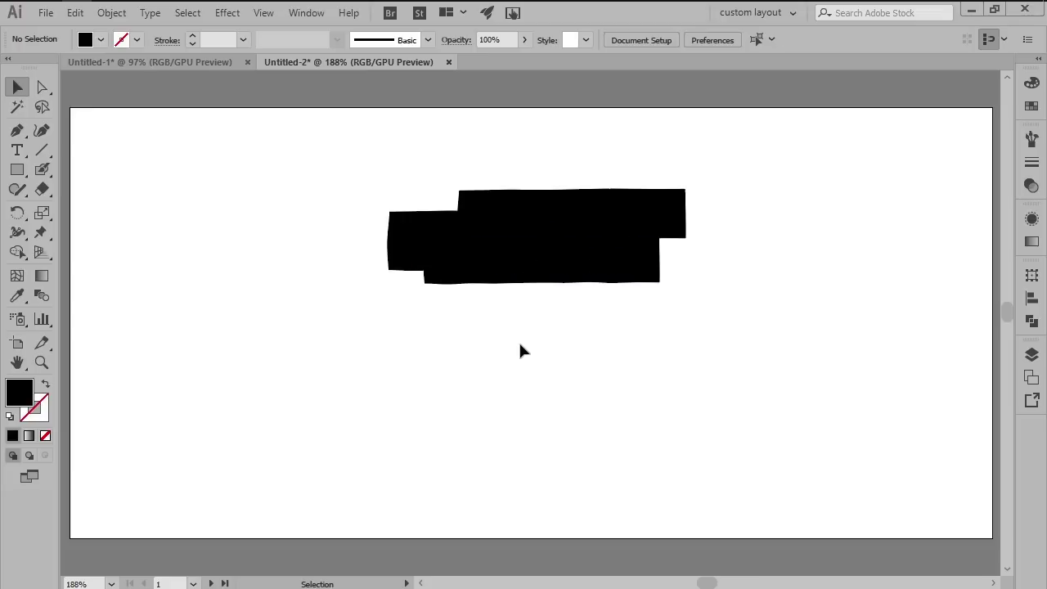
Unite the overlapping black pieces into one shape with Pathfinder.
left_click_drag(339, 174, 734, 339)
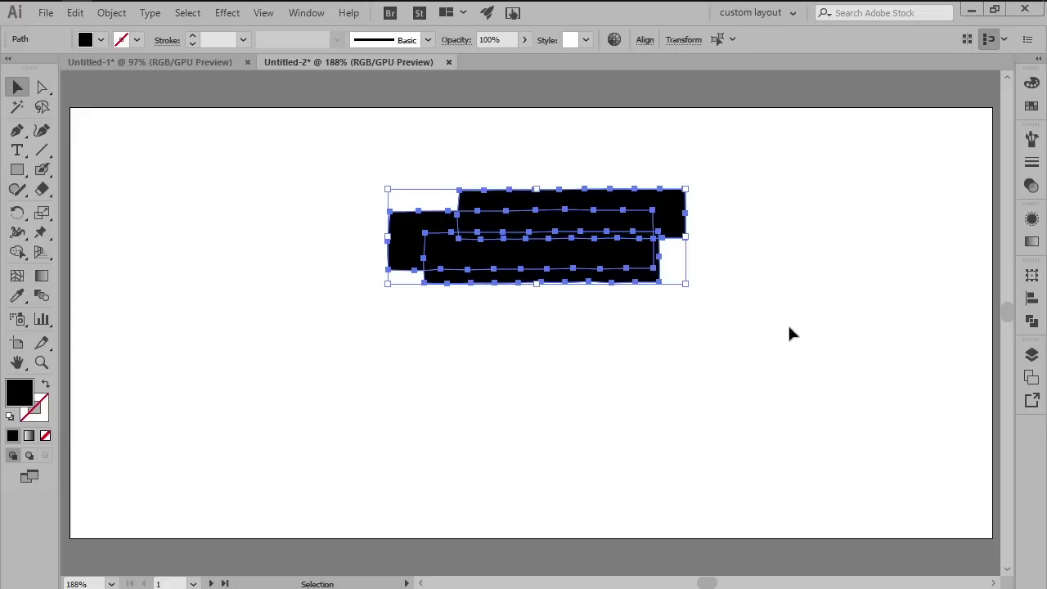
left_click(1031, 322)
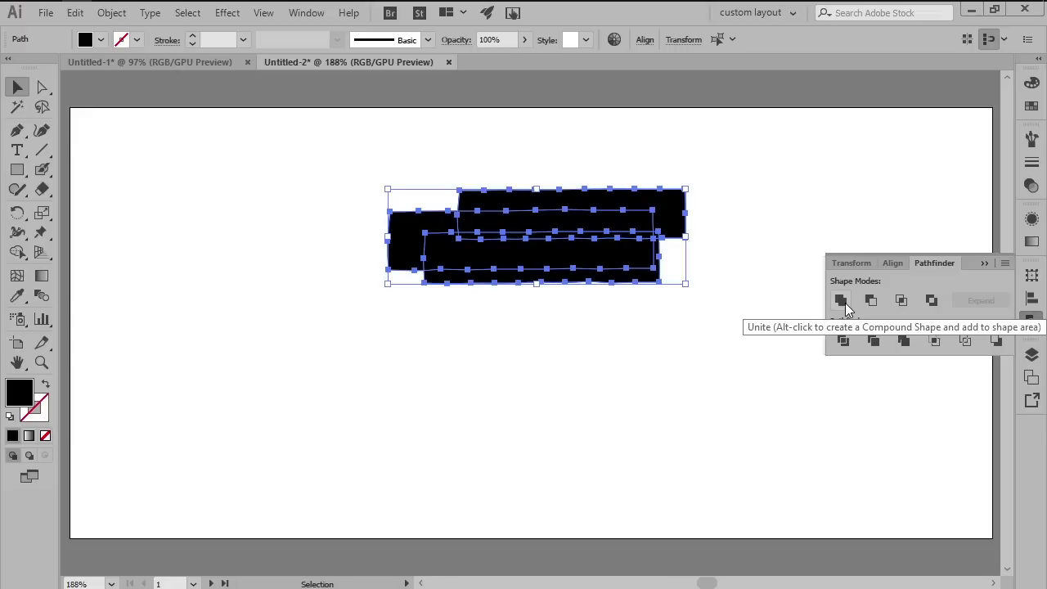
left_click(844, 301)
left_click(1032, 321)
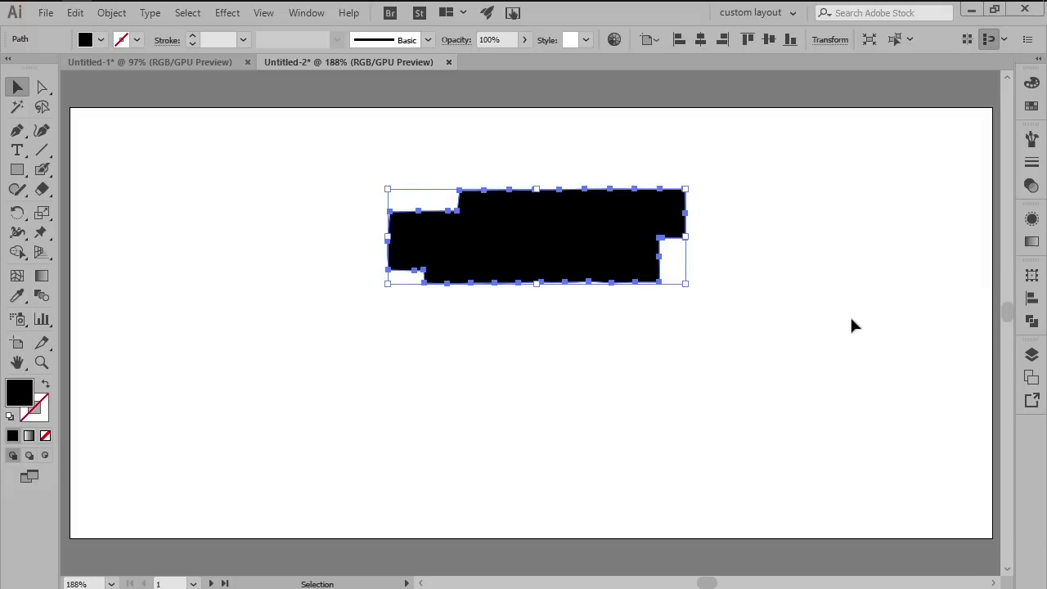
Fill the merged stepped shape with an orange-red swatch.
left_click(1031, 105)
left_click(962, 120)
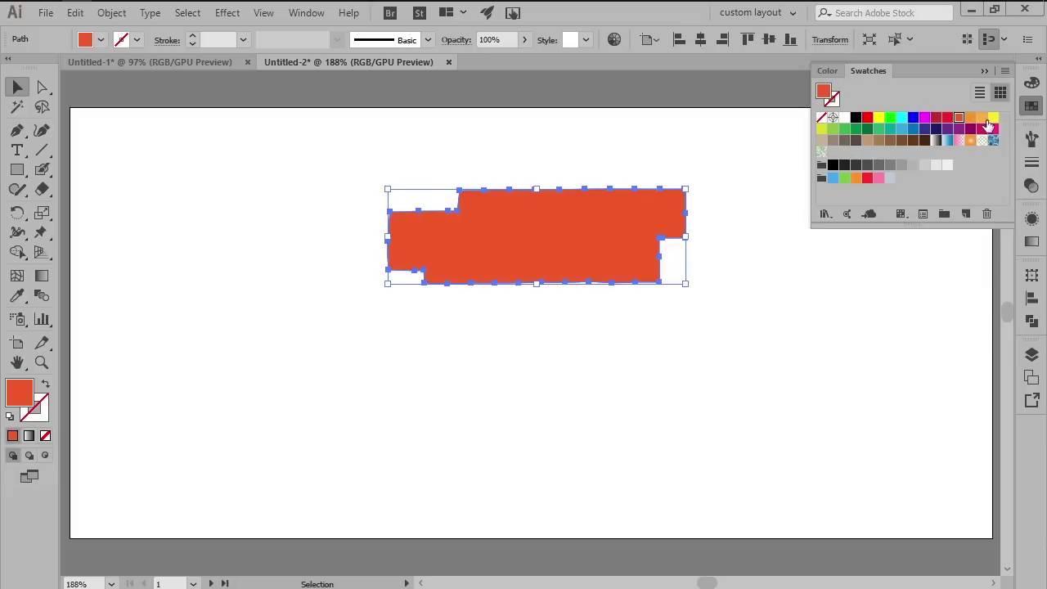
left_click(1032, 105)
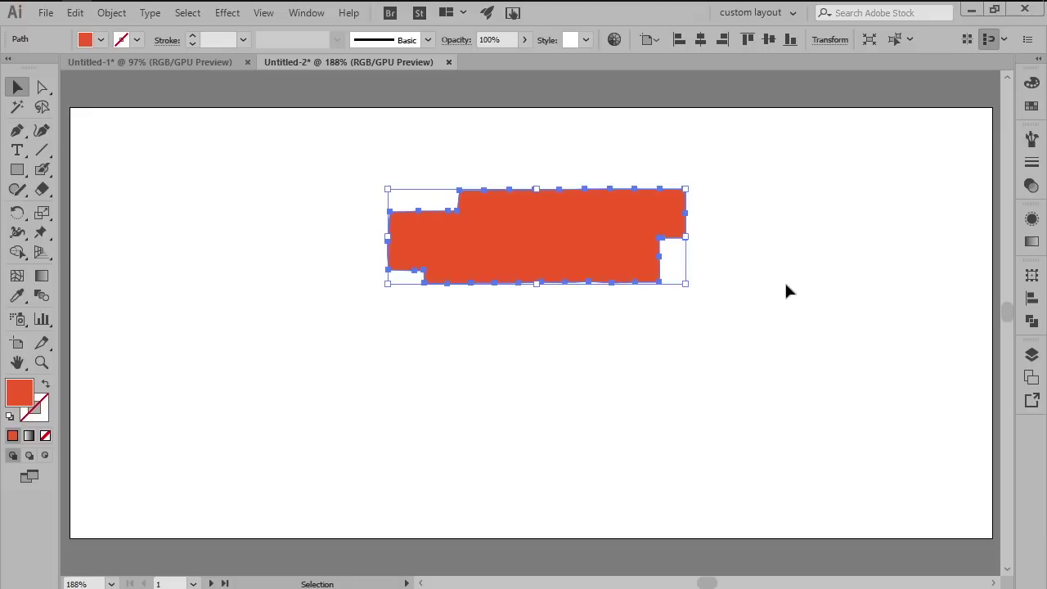
key("a")
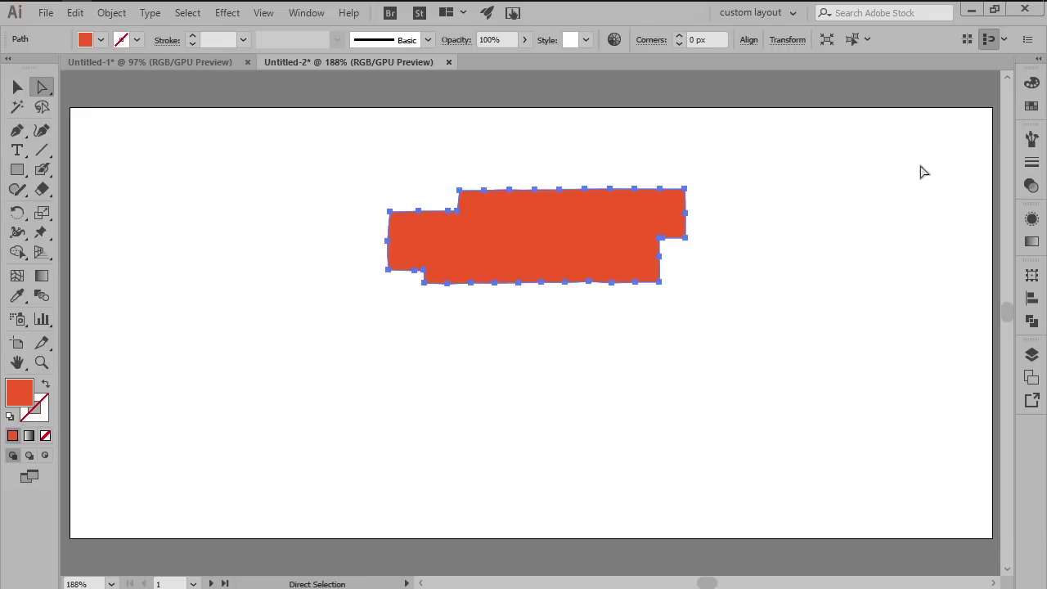
Save the shape as an Art Brush named 'paintbrush' with Tints and Shades colorization.
left_click(1032, 140)
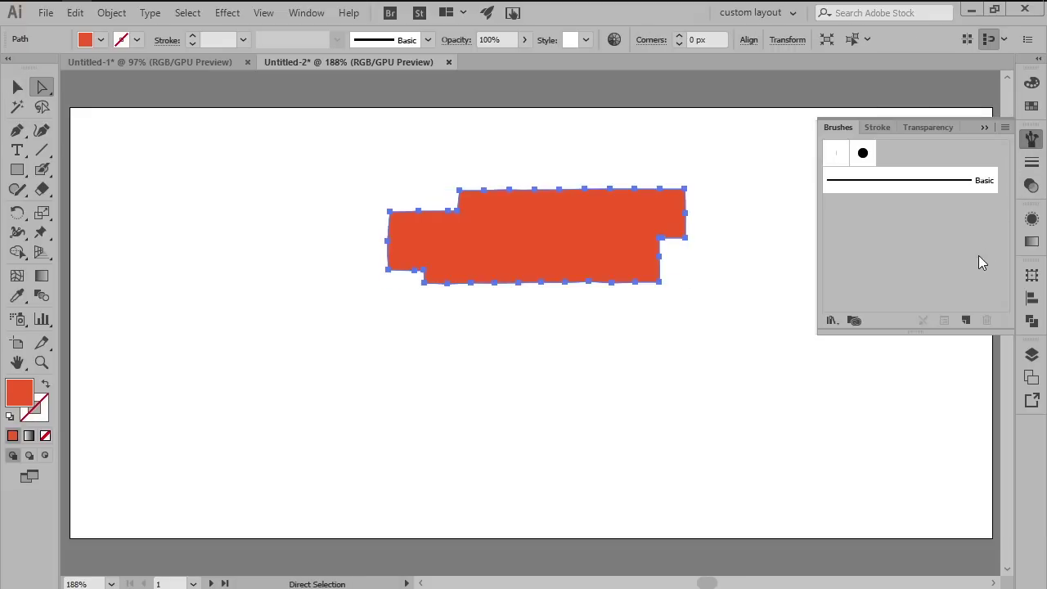
left_click(965, 321)
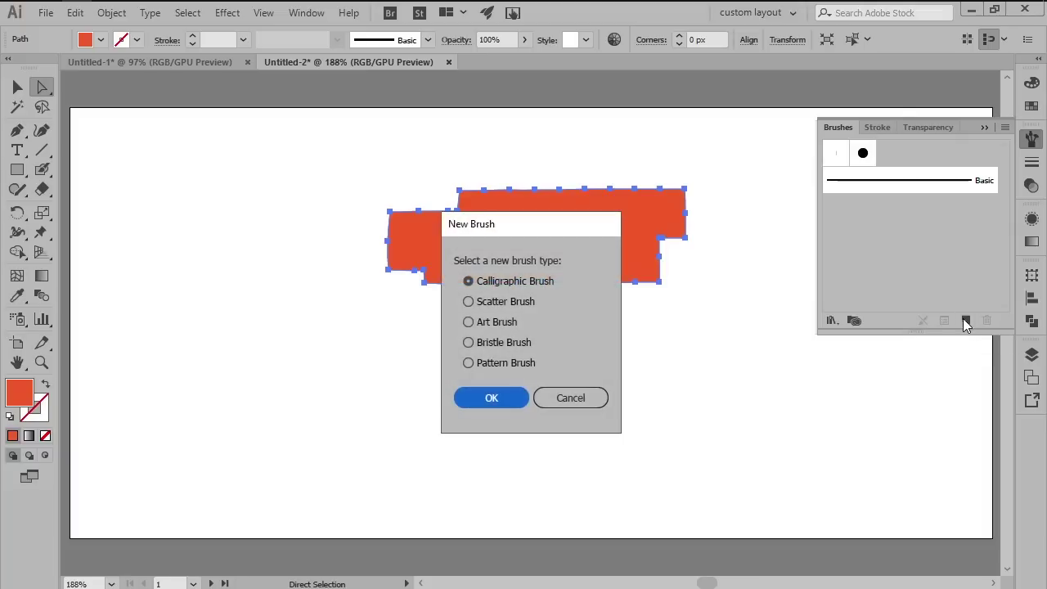
left_click(469, 322)
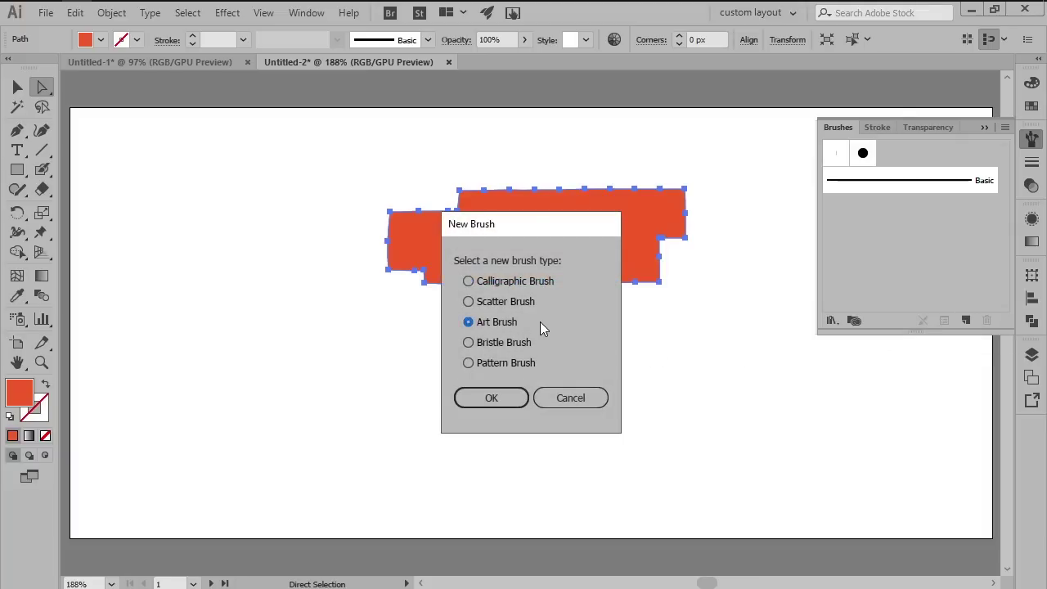
left_click(500, 398)
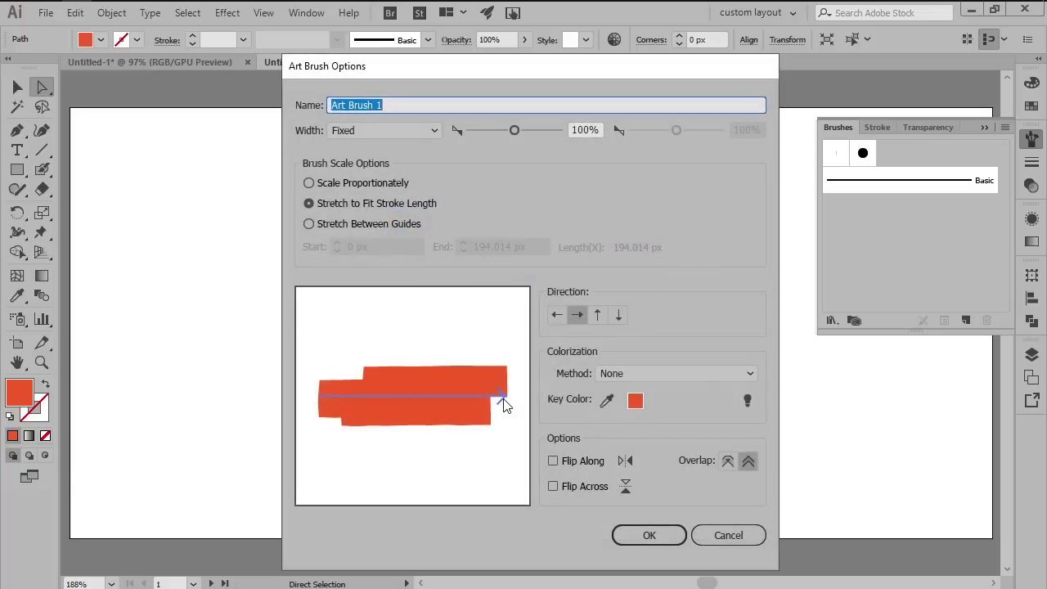
type("paintbrush")
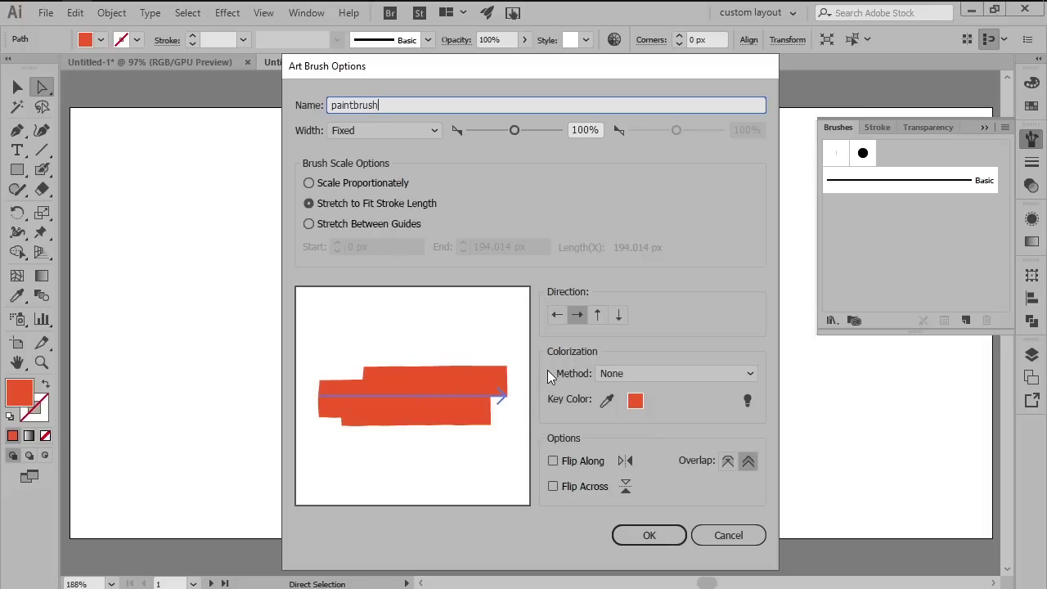
left_click(624, 379)
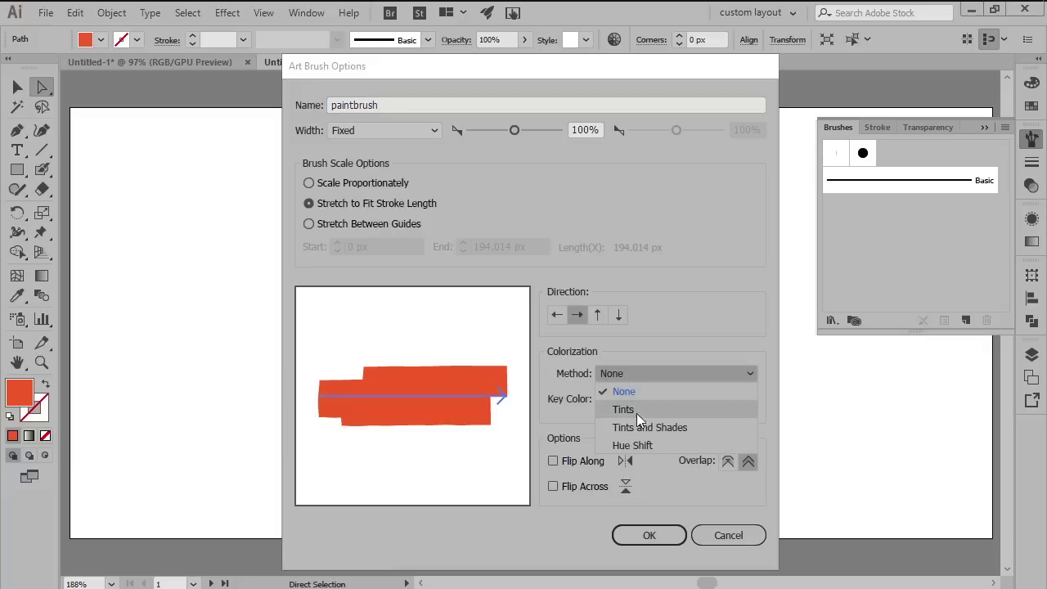
left_click(652, 428)
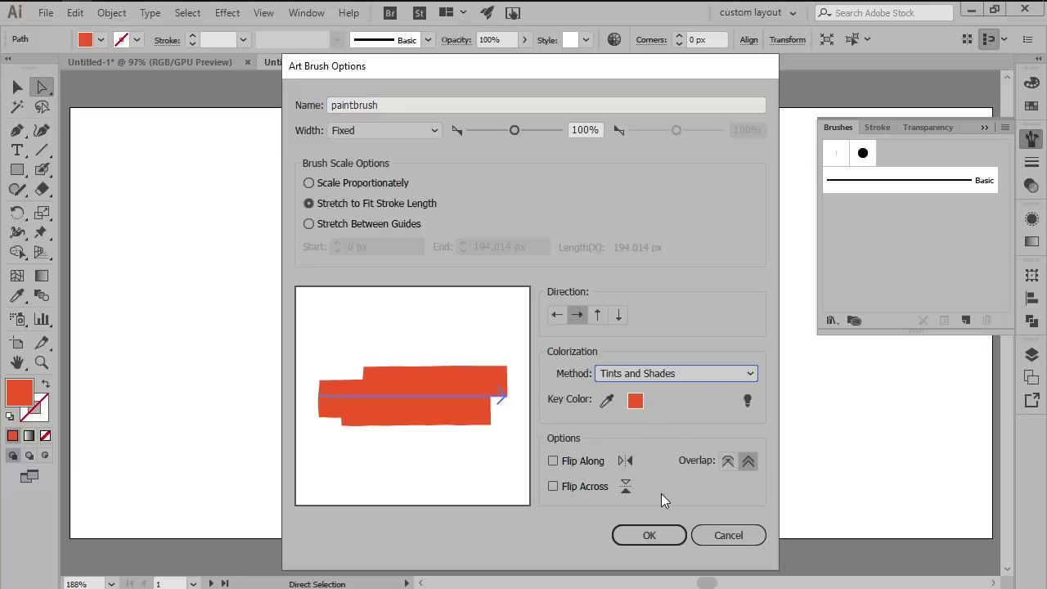
left_click(658, 533)
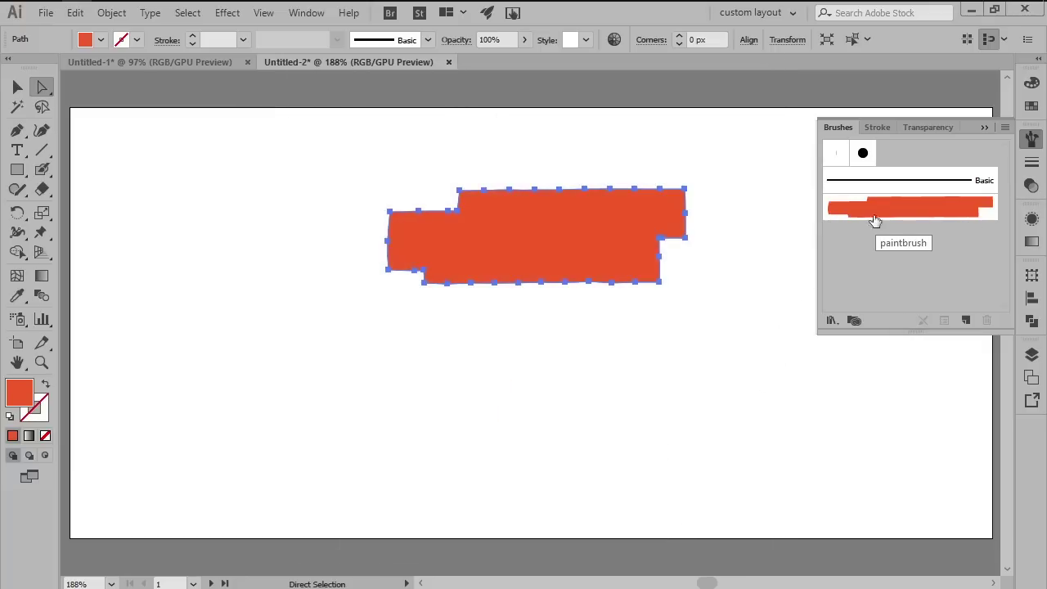
Paint a stroke below the shape using the paintbrush art brush.
left_click(562, 423)
key("v")
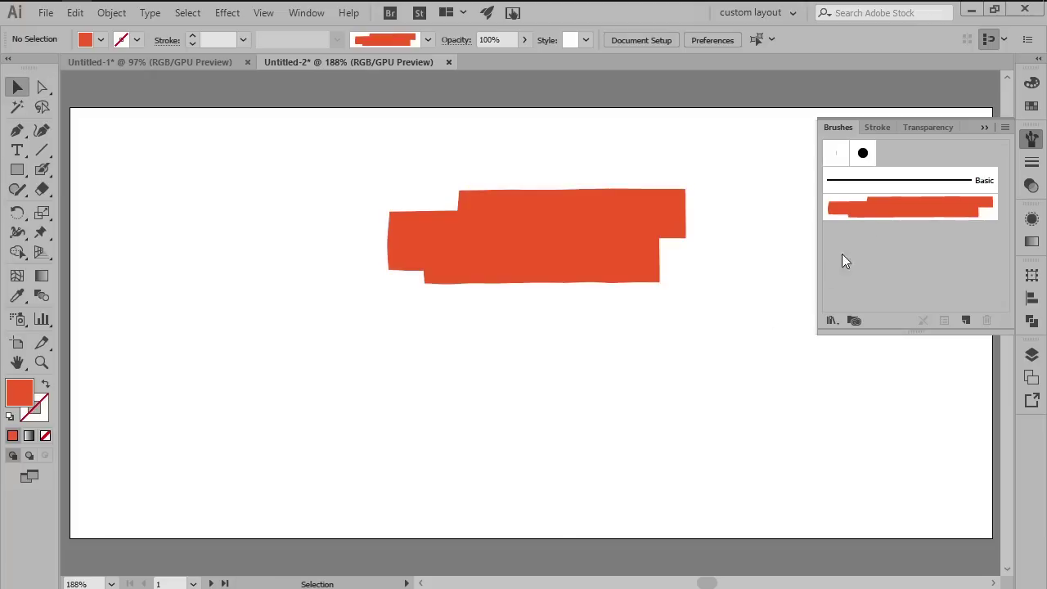
left_click(888, 211)
key("b")
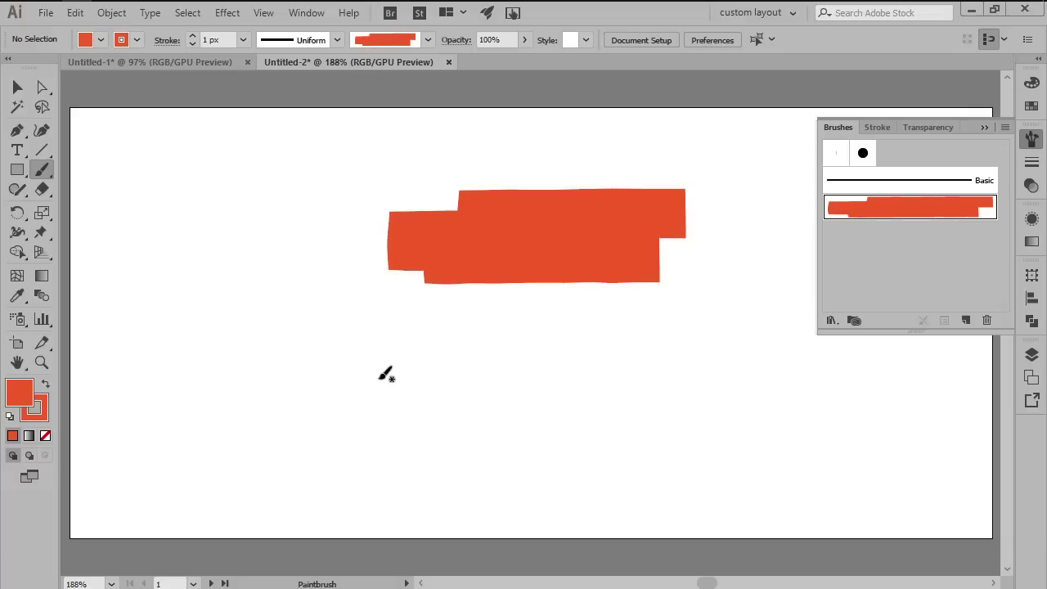
left_click_drag(379, 377, 687, 362)
Try a green stroke colour on the new stroke, undo it, and zoom out.
key("v")
left_click(545, 377)
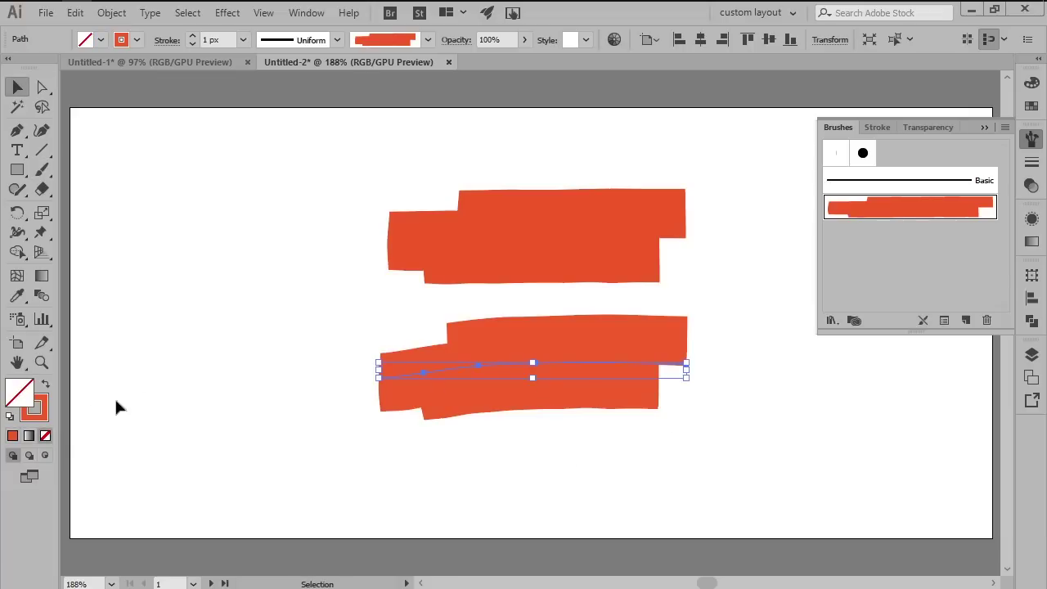
double_click(39, 412)
left_click(260, 175)
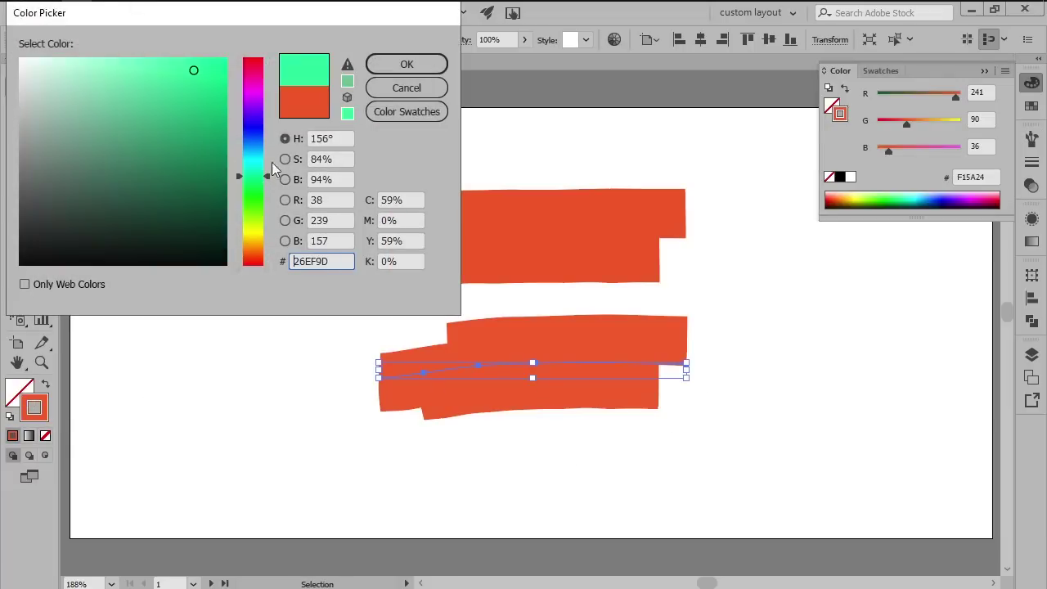
left_click(406, 64)
key("ctrl+z")
left_click(732, 434)
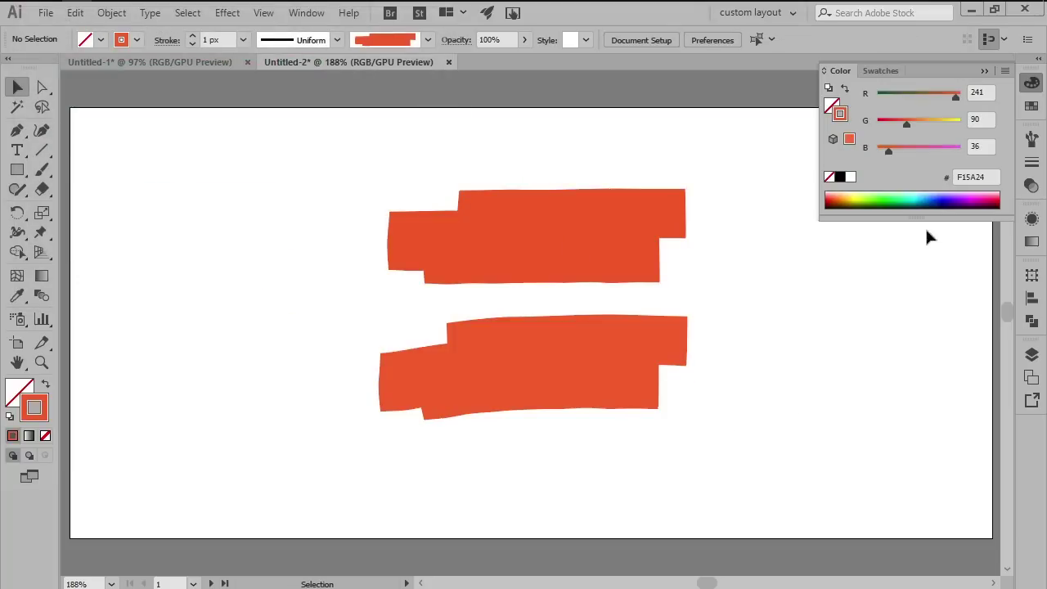
left_click(1031, 83)
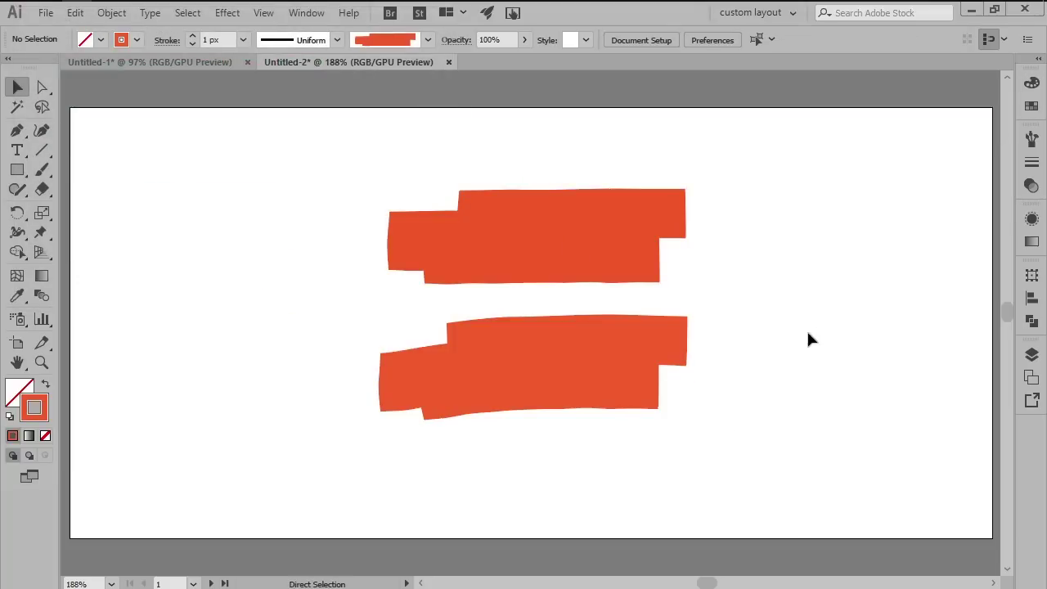
key("ctrl+minus")
key("ctrl+minus")
key("ctrl+minus")
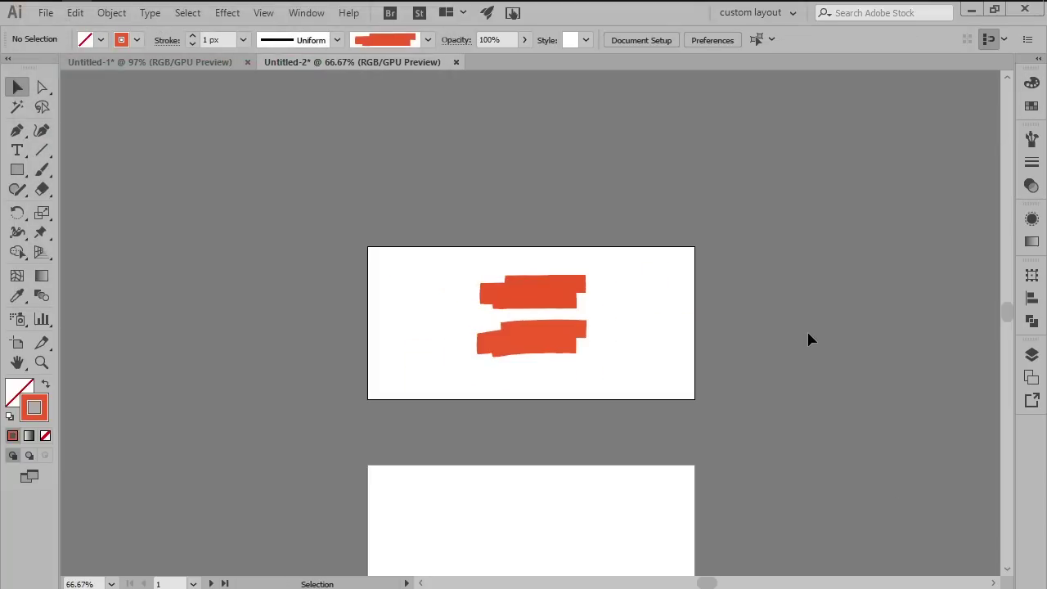
On artboard 2, draw a 64 × 64 px circle with a red fill.
left_click(611, 506)
key("ctrl+0")
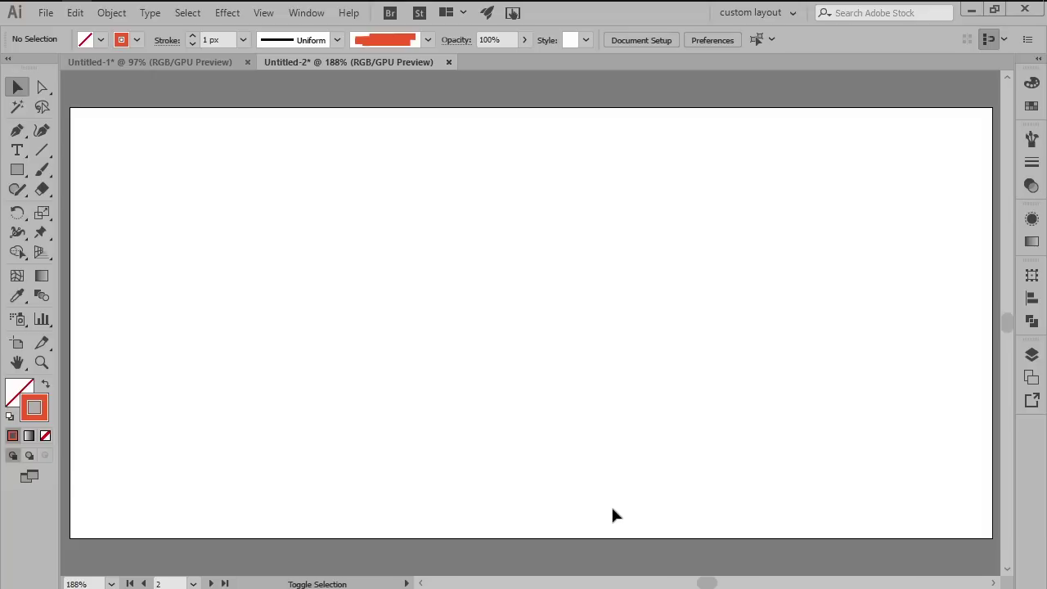
key("shift+x")
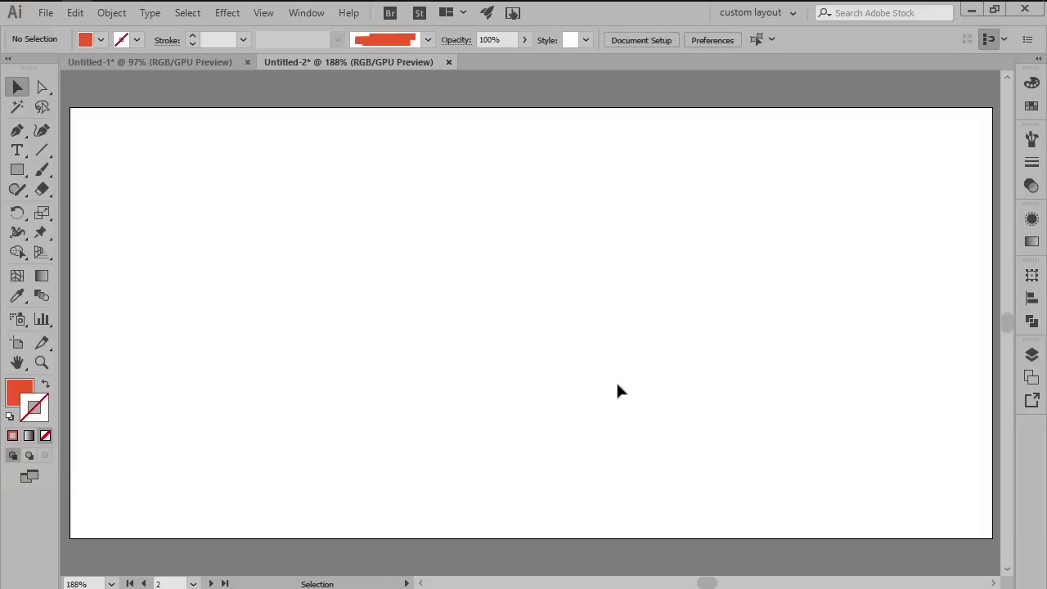
key("l")
left_click(617, 385)
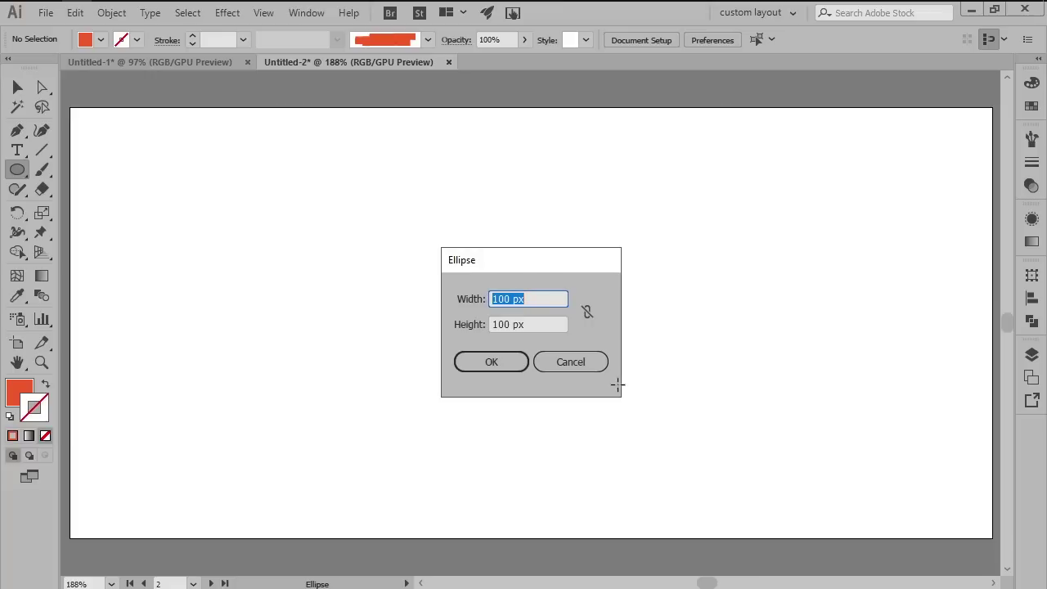
type("64")
key("Tab")
type("64")
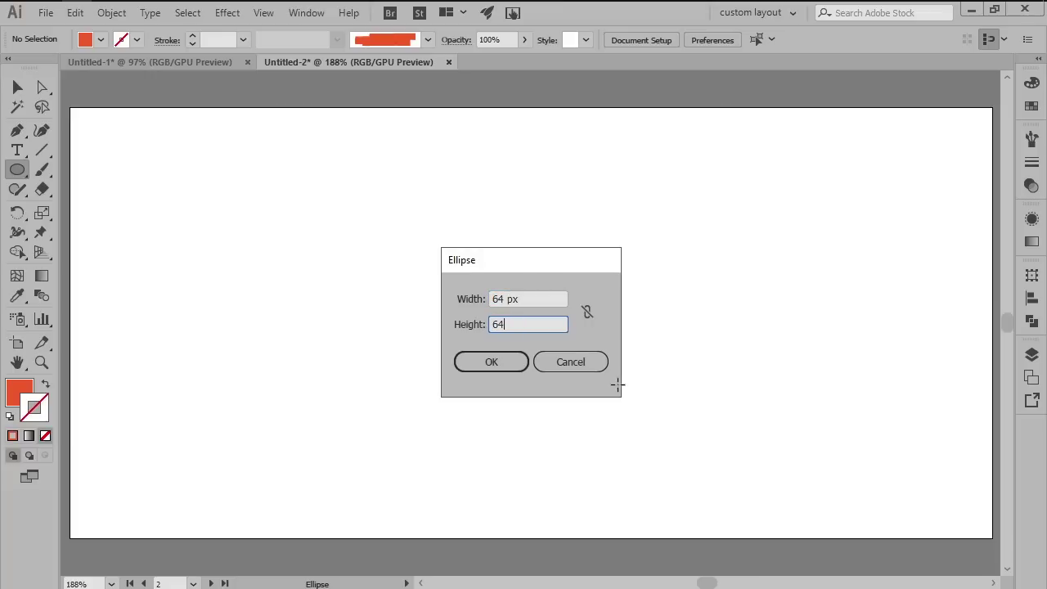
key("Return")
Centre the circle horizontally and vertically on the artboard.
key("v")
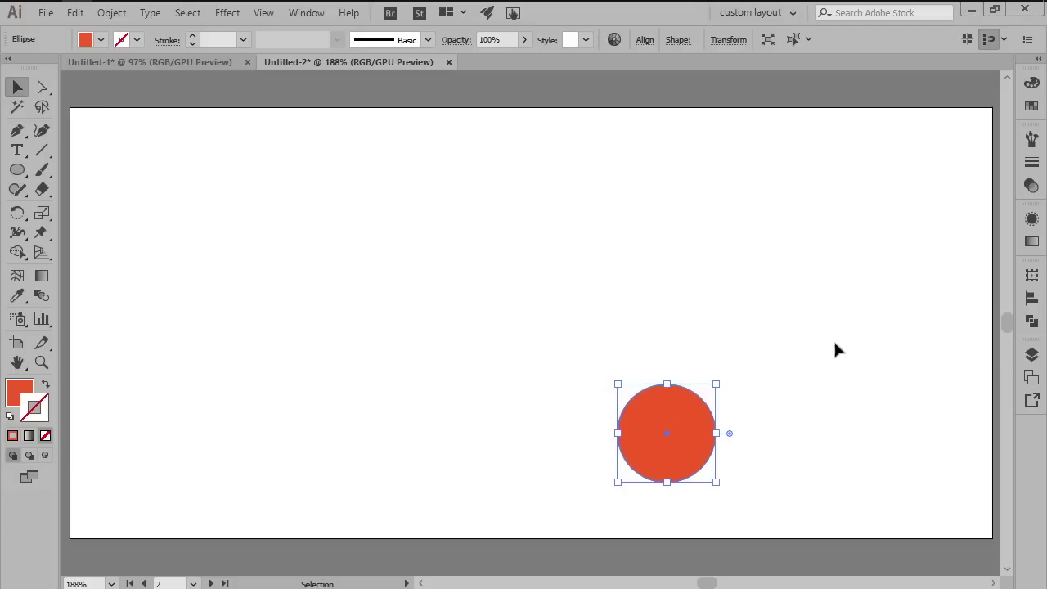
left_click(1033, 299)
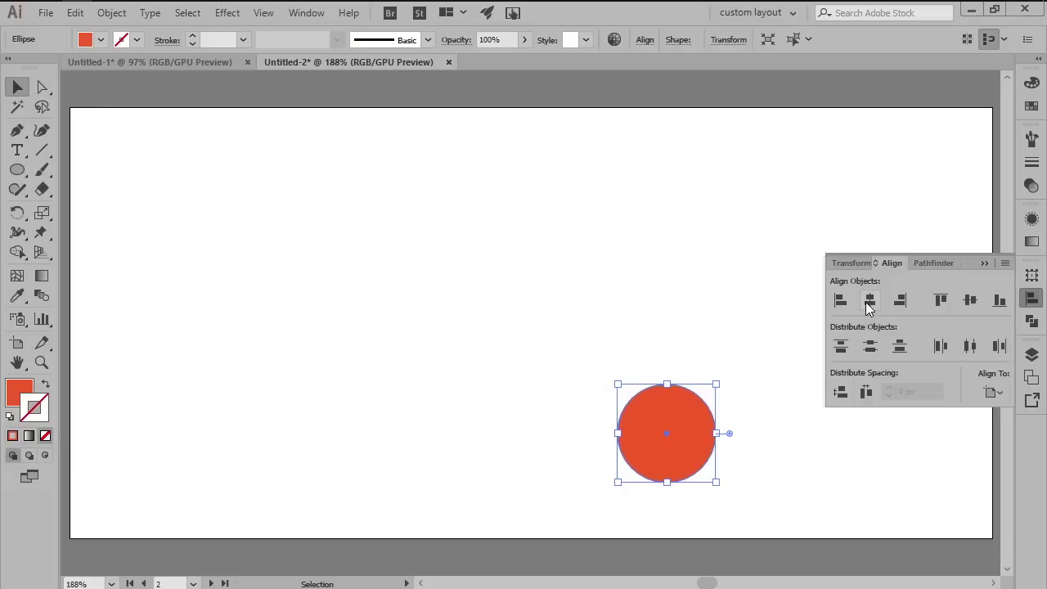
left_click(869, 300)
left_click(971, 300)
left_click(1032, 300)
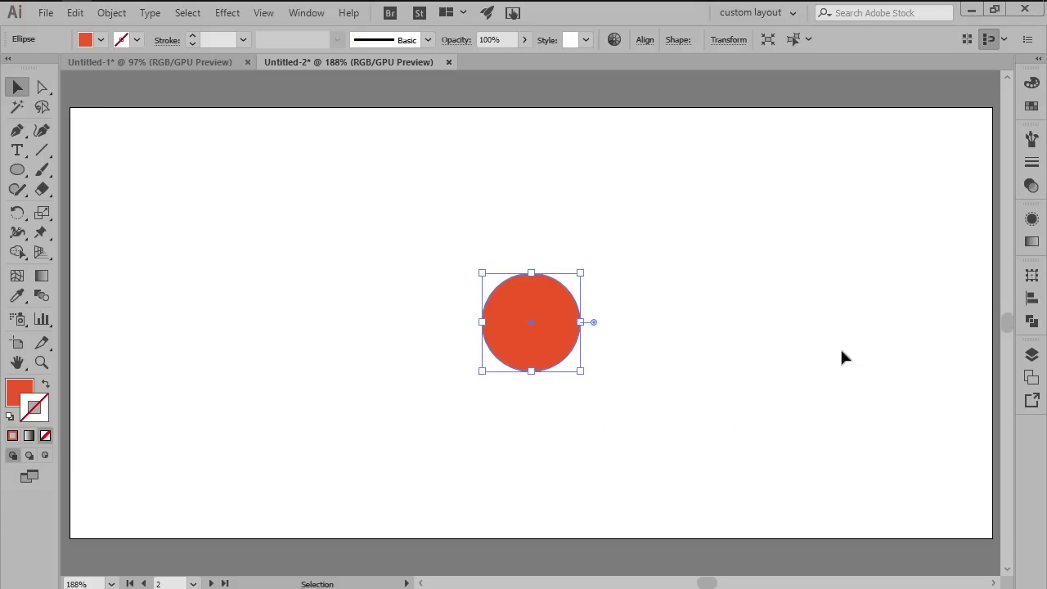
Apply a Stippled Grain effect with Intensity 20 and Contrast 100 to the circle.
key("a")
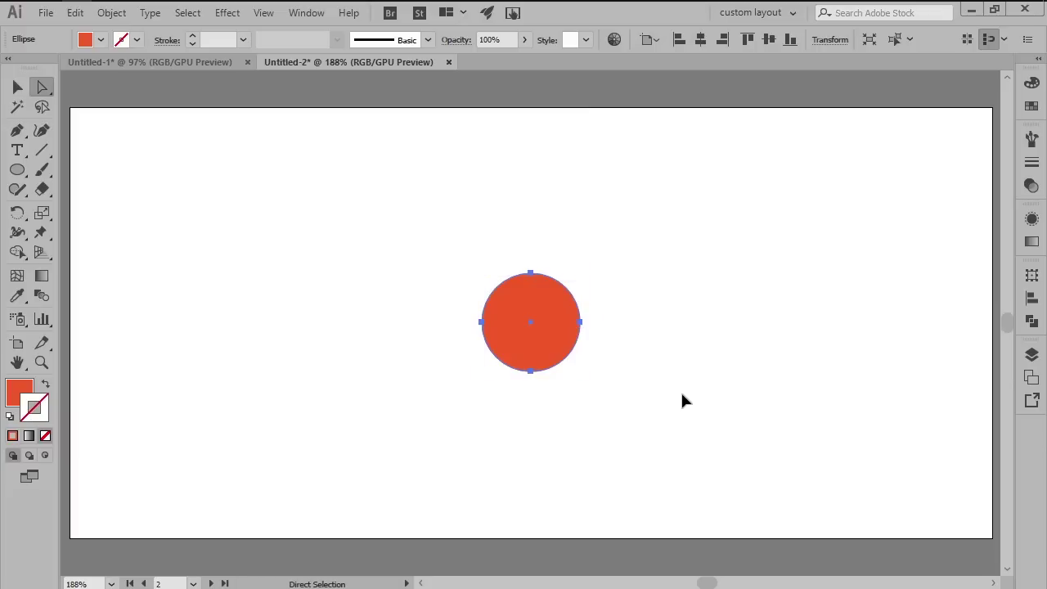
left_click(227, 13)
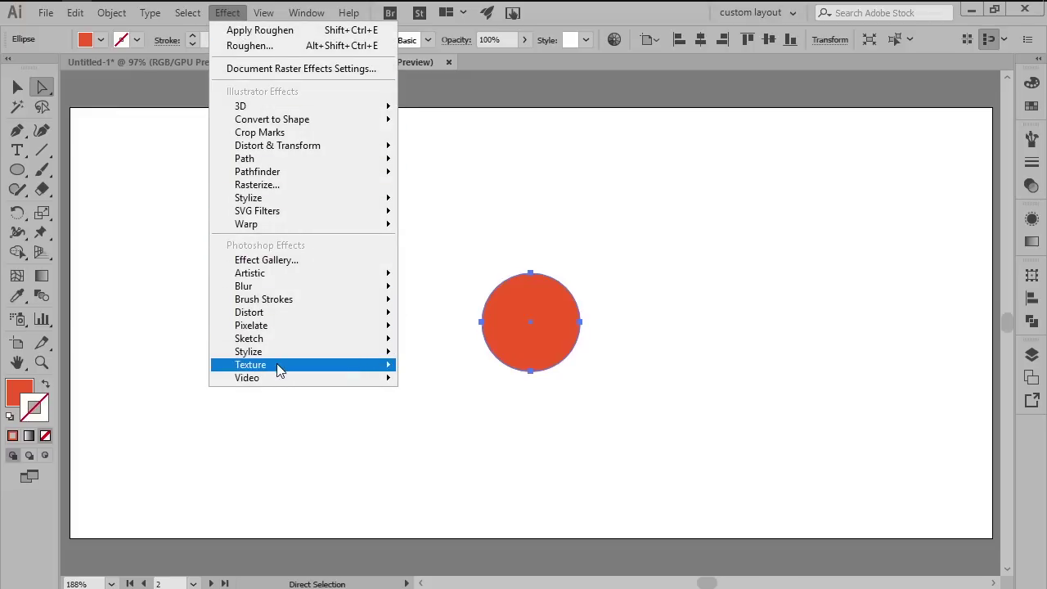
mouse_move(308, 369)
left_click(435, 387)
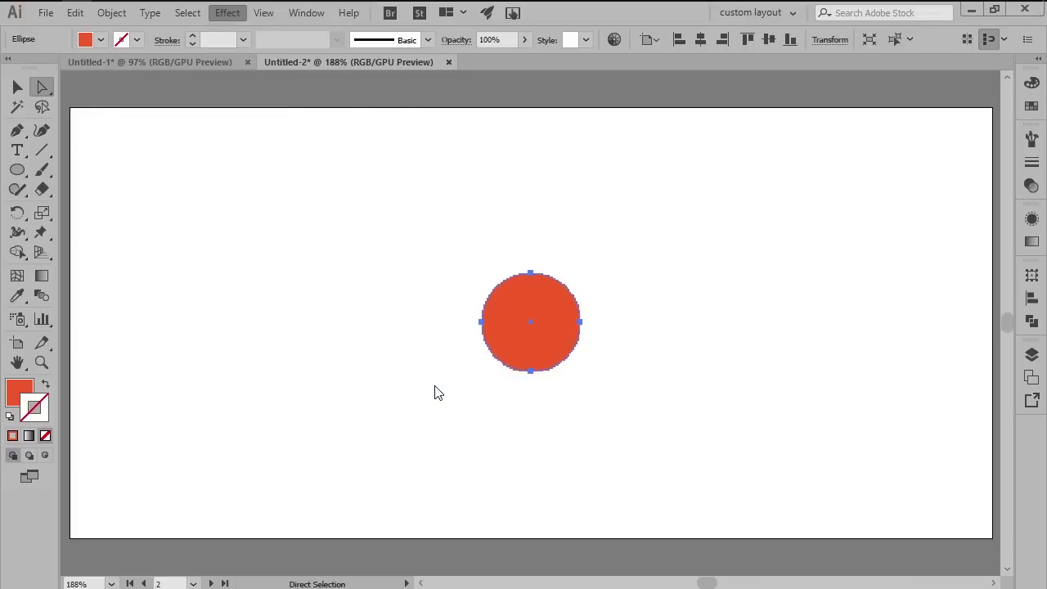
type("20")
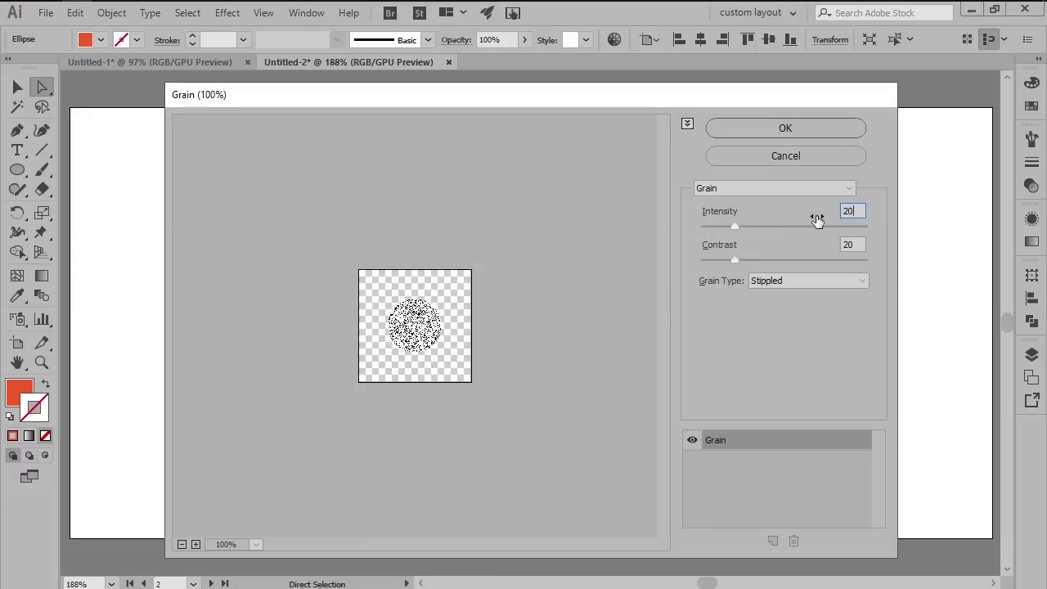
key("Tab")
type("100")
left_click(787, 279)
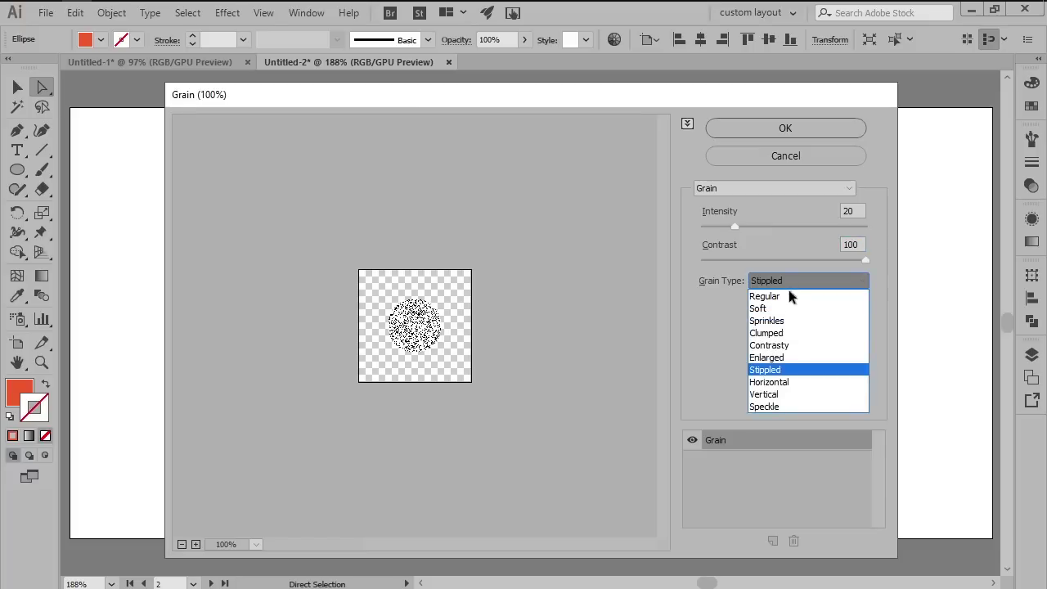
left_click(776, 370)
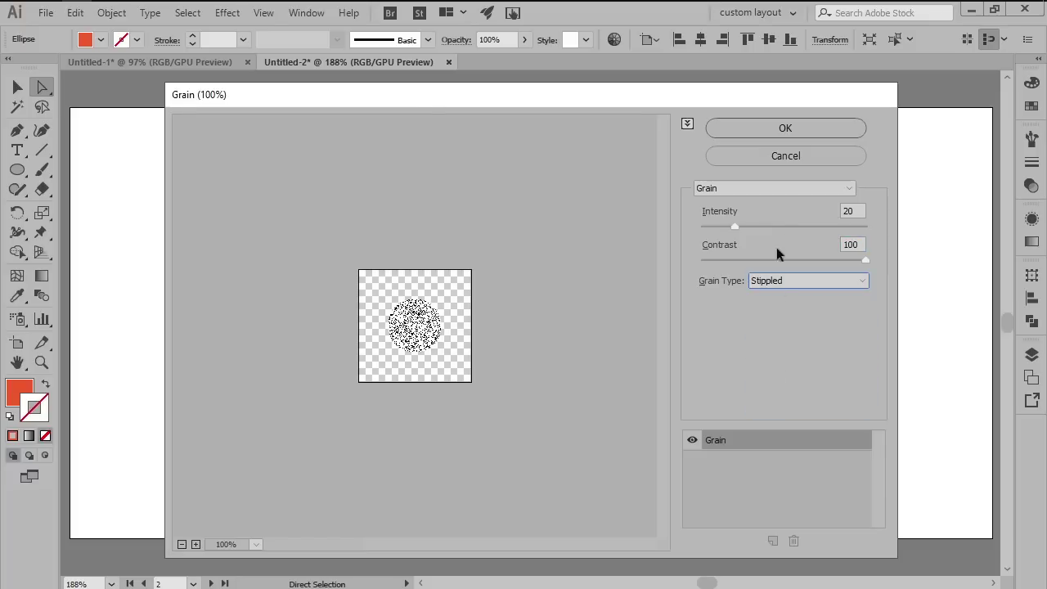
left_click(774, 131)
key("v")
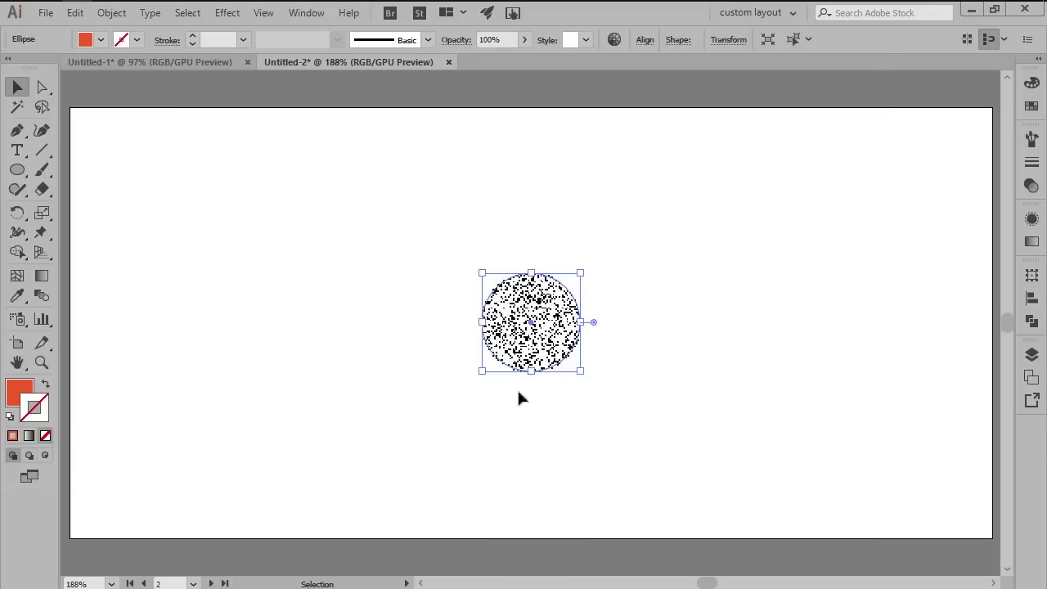
key("a")
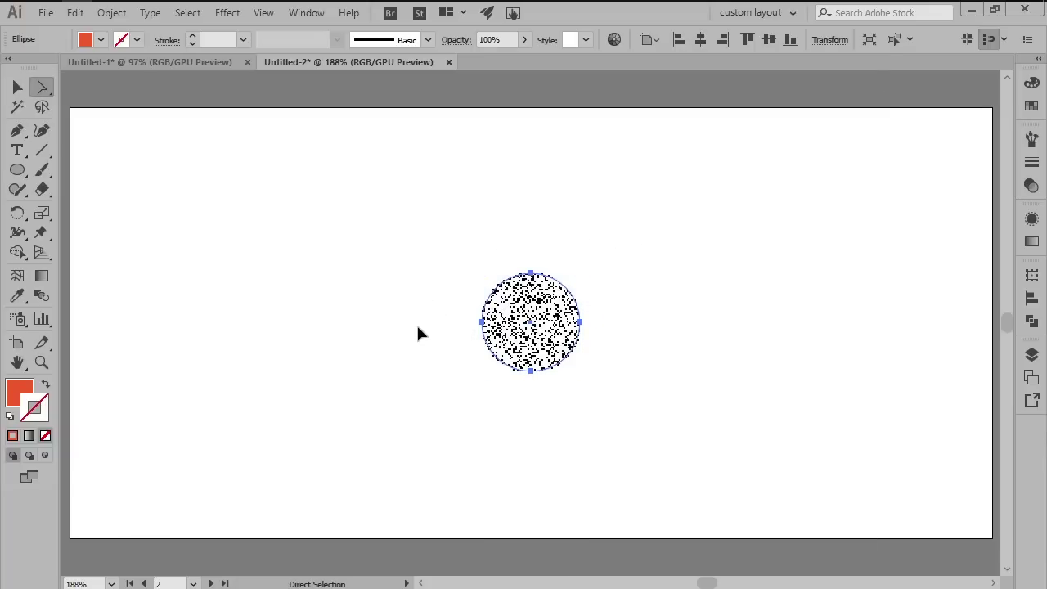
Rasterize the grainy circle at Screen (72 ppi) with a transparent background.
left_click(115, 14)
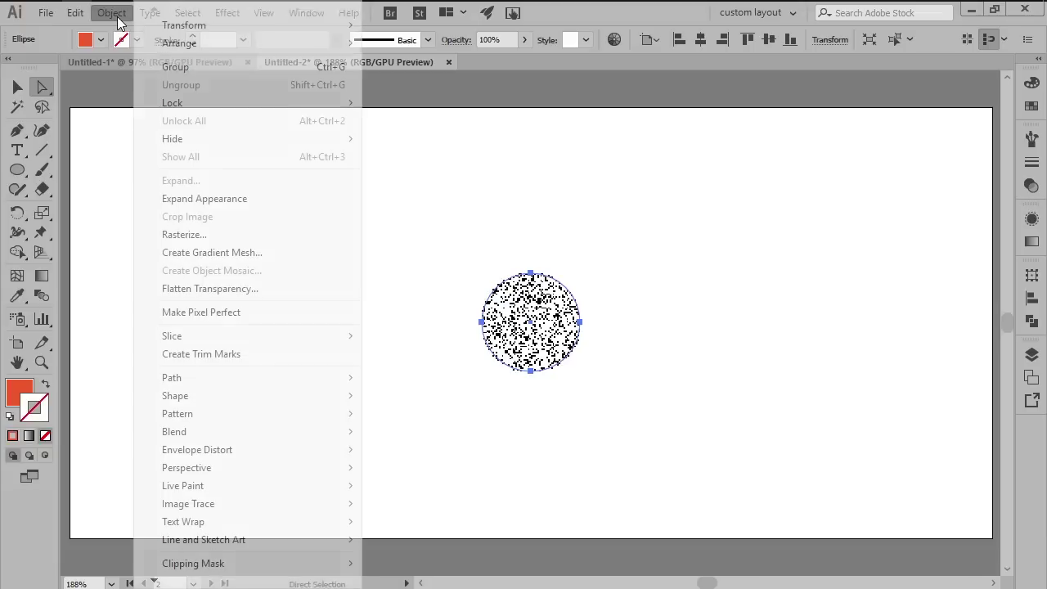
left_click(171, 236)
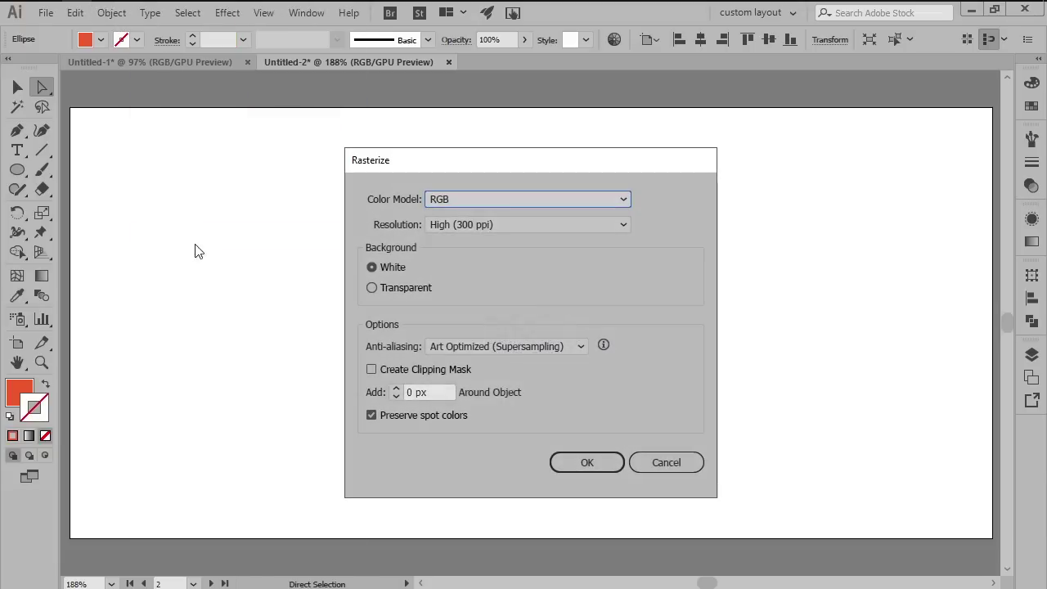
left_click(452, 227)
left_click(460, 243)
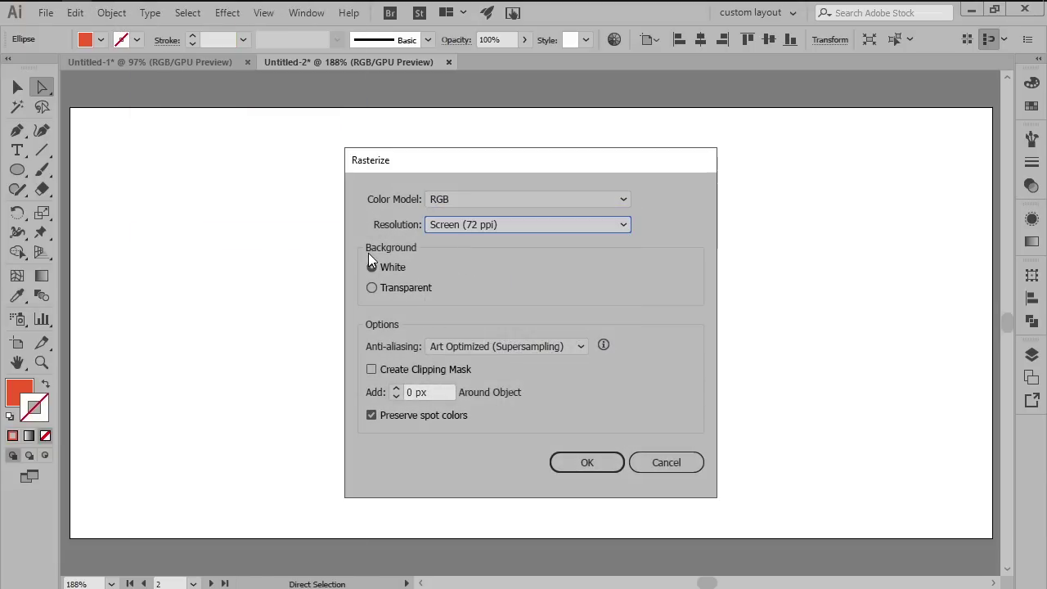
left_click(395, 291)
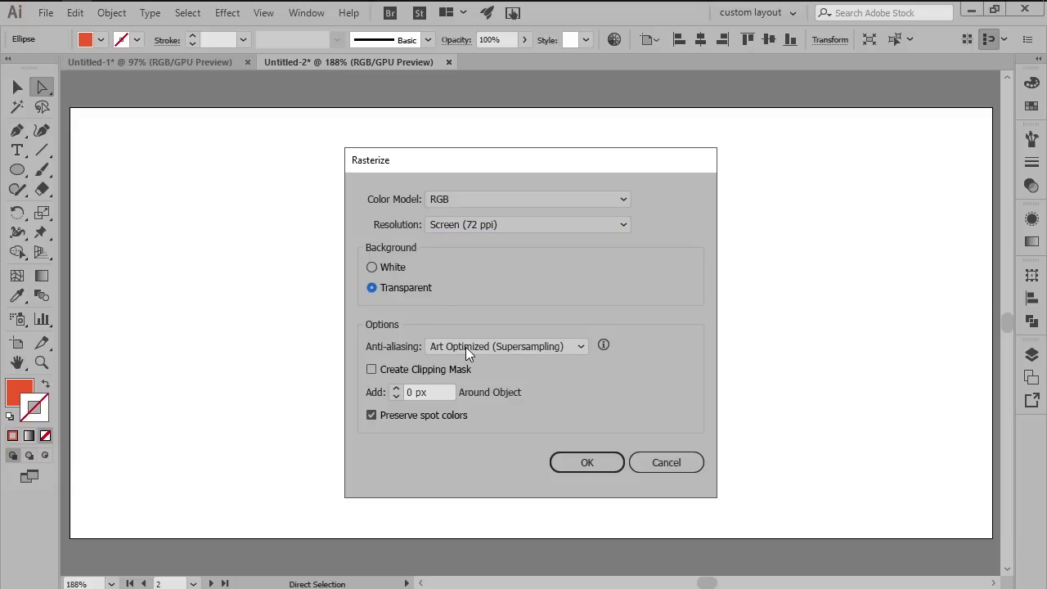
left_click(588, 462)
Start an Image Trace in Black and White mode with preview on and threshold 120.
key("v")
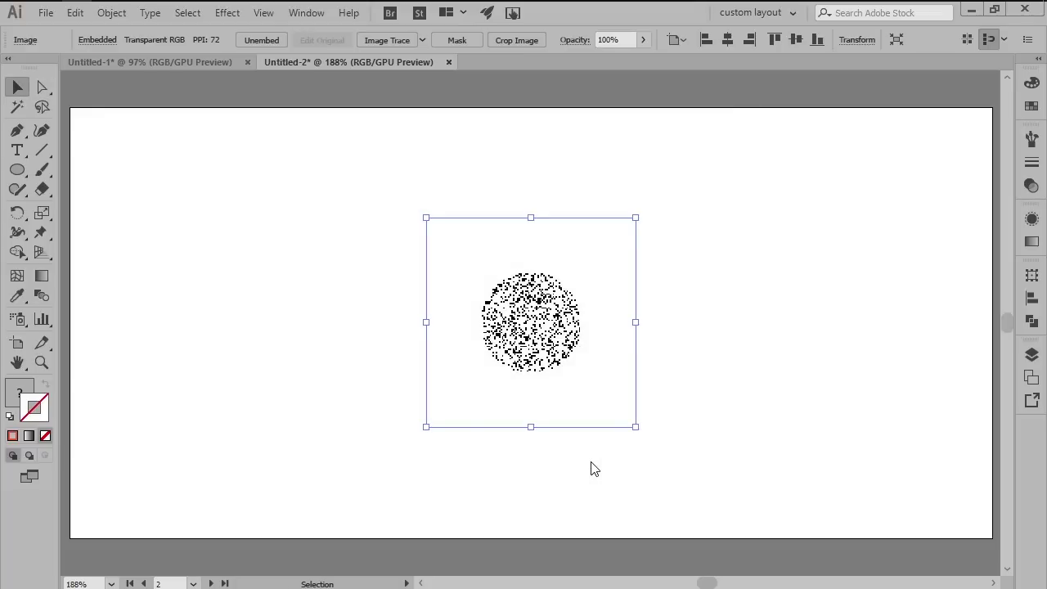
key("a")
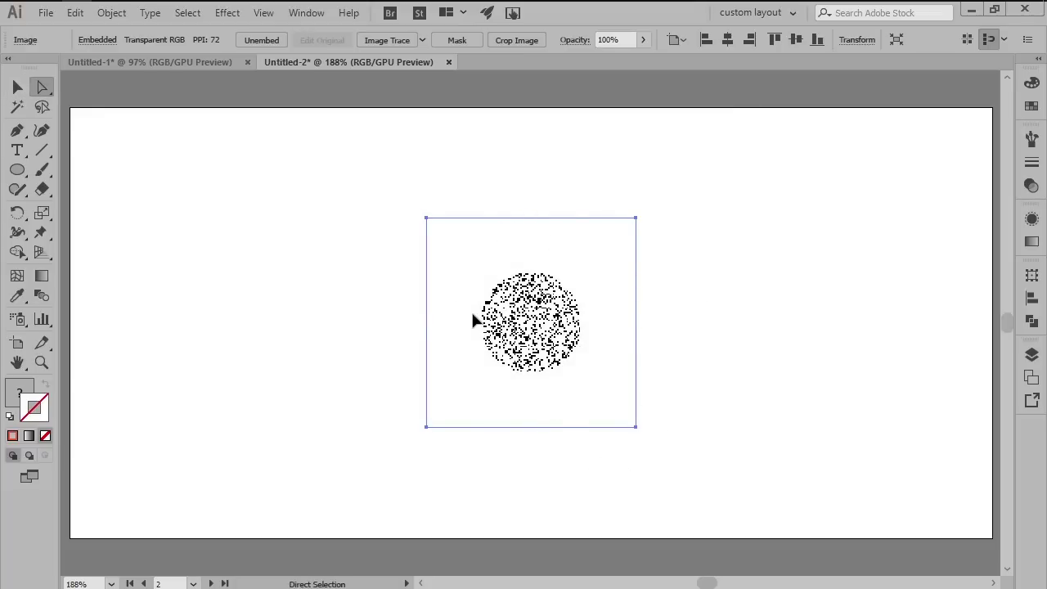
left_click(302, 14)
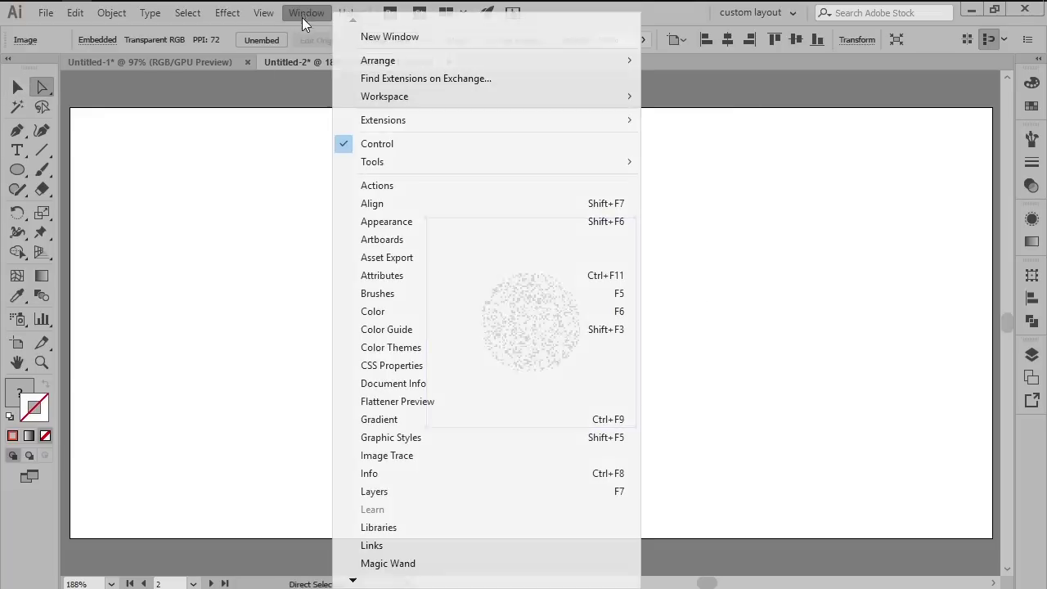
left_click(442, 454)
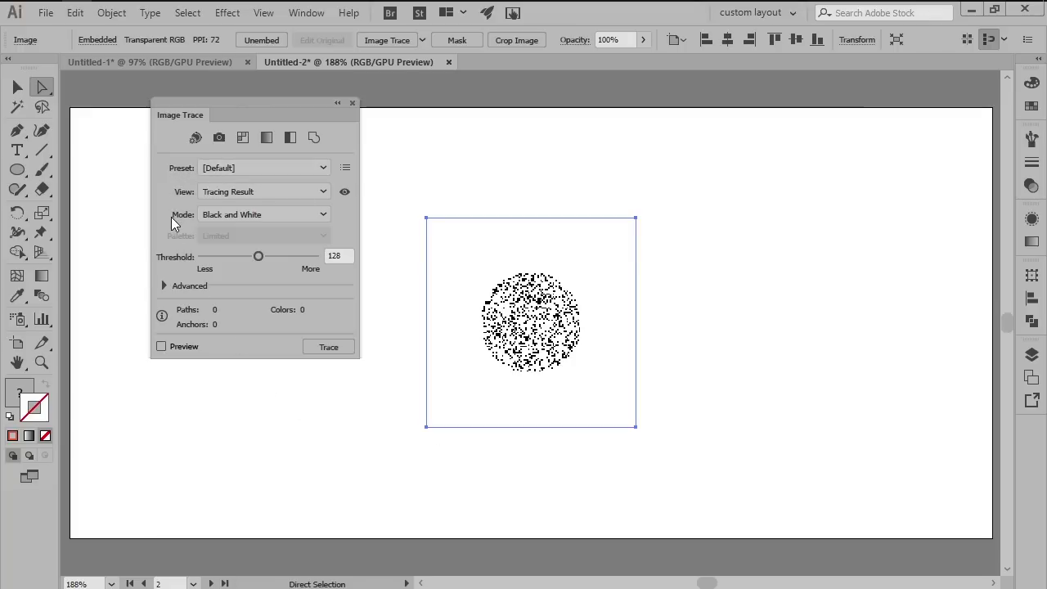
left_click(204, 216)
left_click(222, 265)
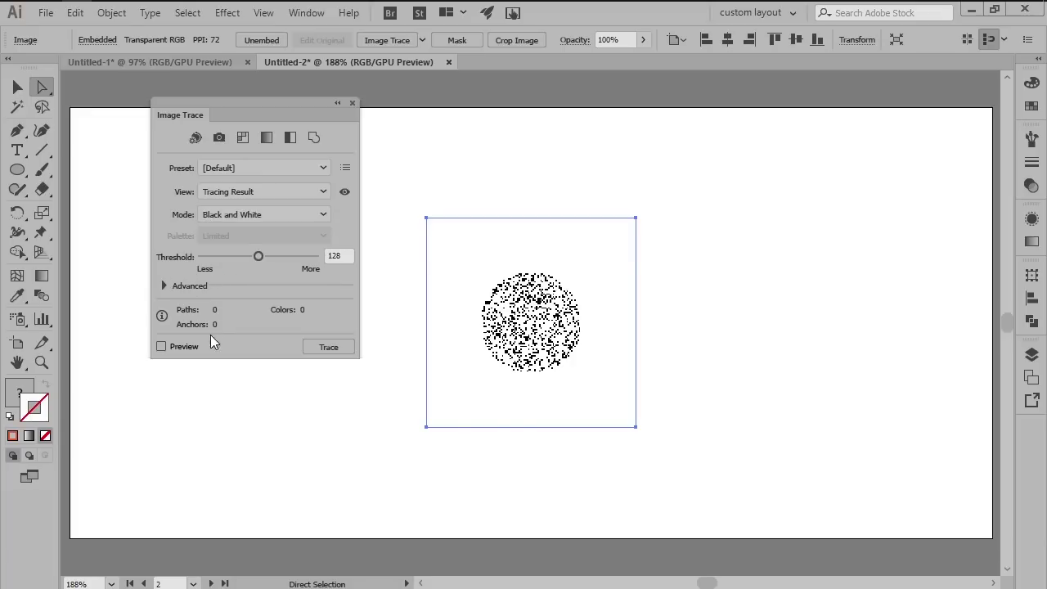
left_click(162, 347)
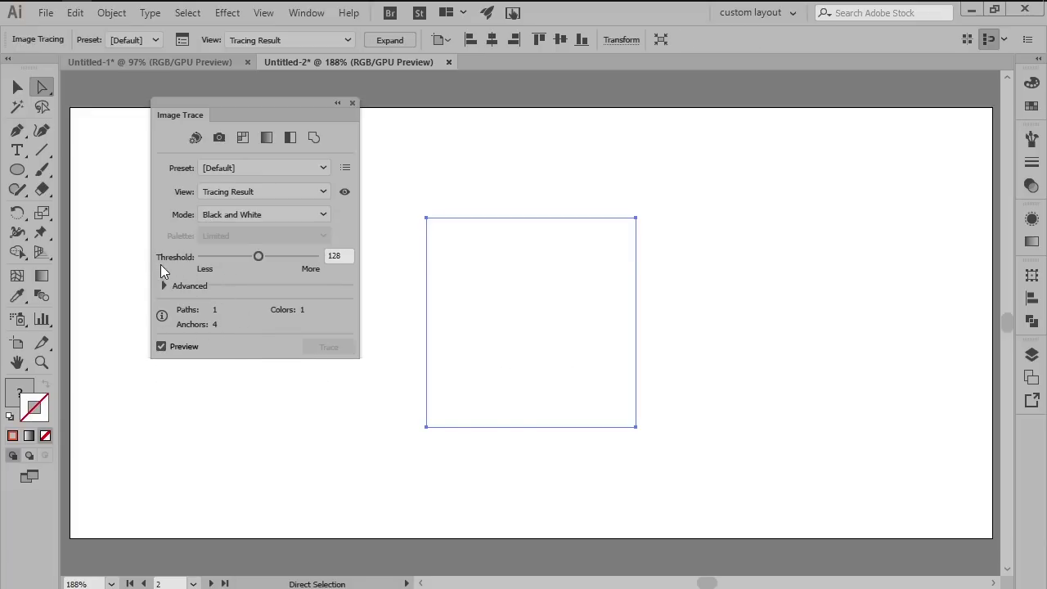
left_click(336, 255)
type("120")
Set advanced trace options to Paths 64%, Corners 0%, Noise 1 px, and Ignore White.
left_click(162, 287)
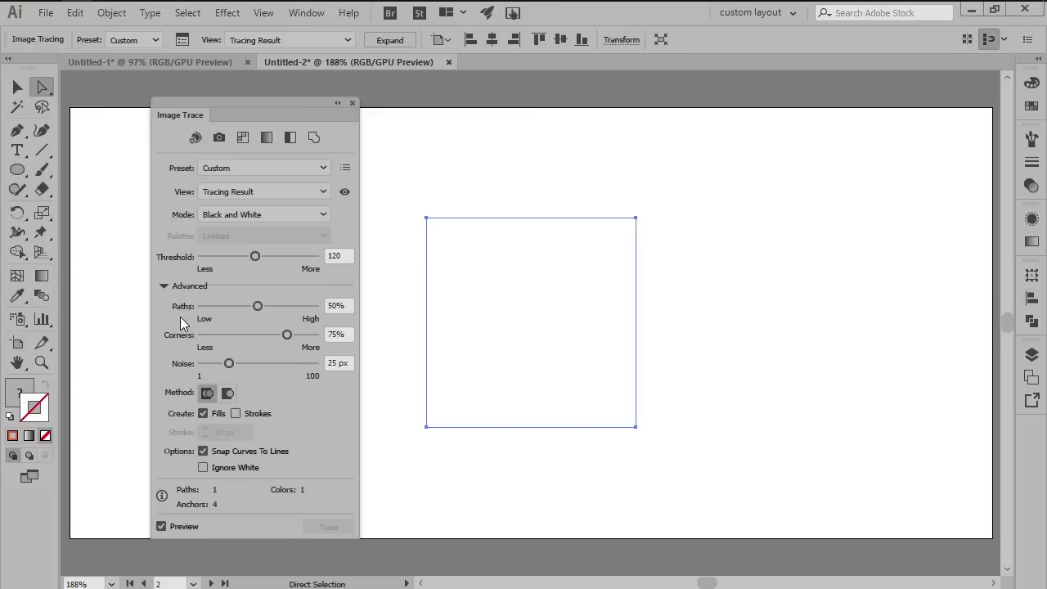
left_click(335, 305)
type("64")
key("Tab")
type("0")
key("Tab")
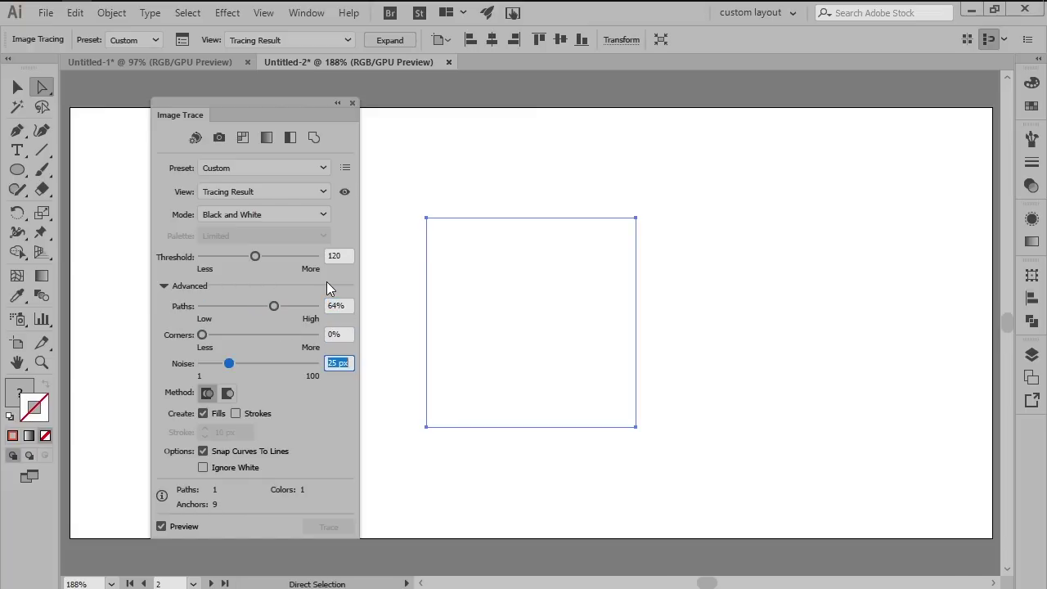
type("1")
key("Return")
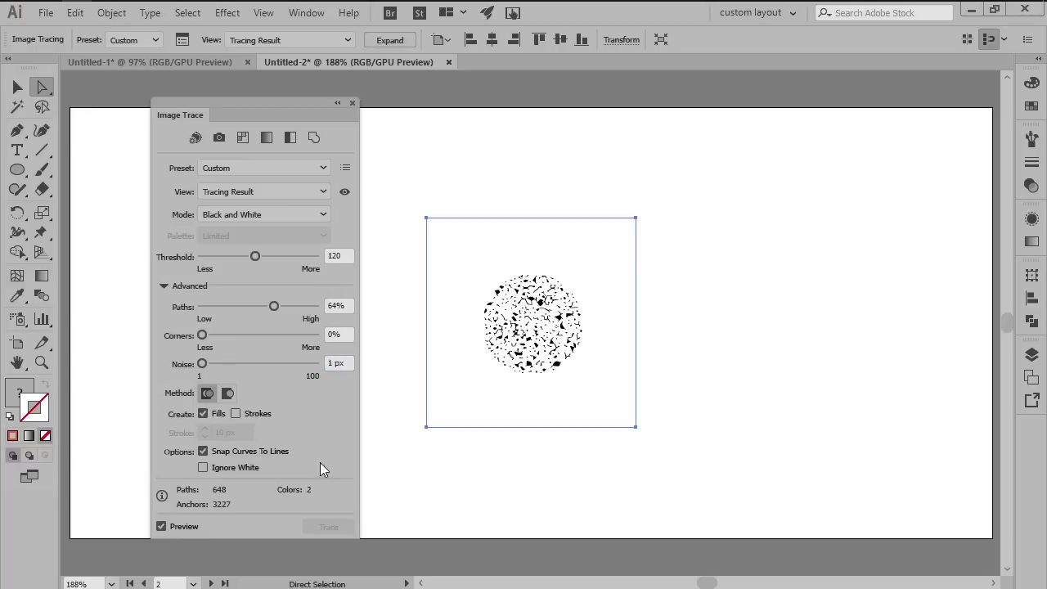
left_click(203, 468)
Expand the traced speckles into editable shapes and close Image Trace.
left_click(391, 40)
left_click(352, 103)
key("v")
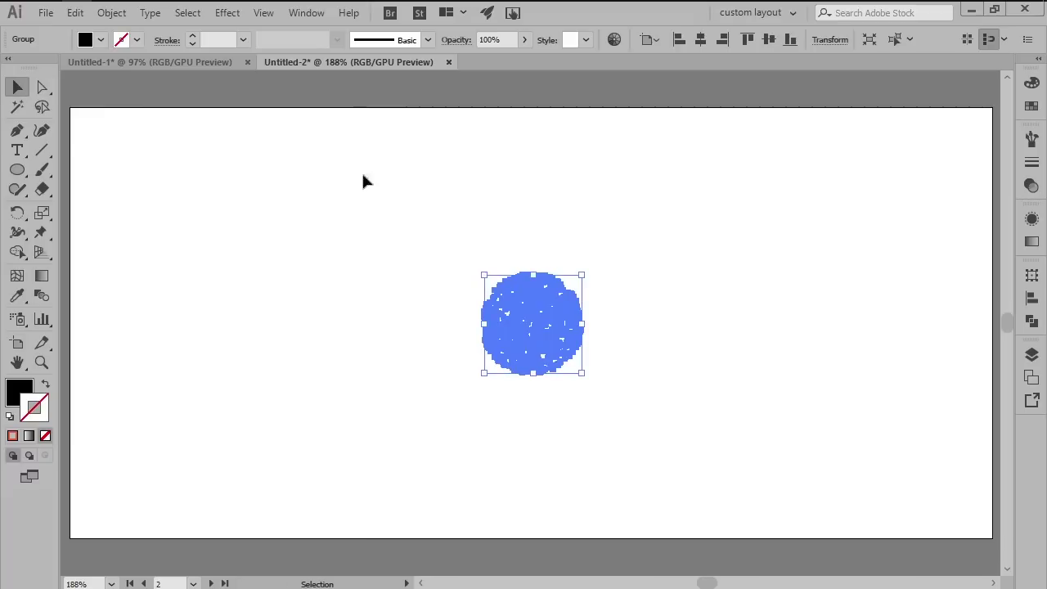
left_click(363, 251)
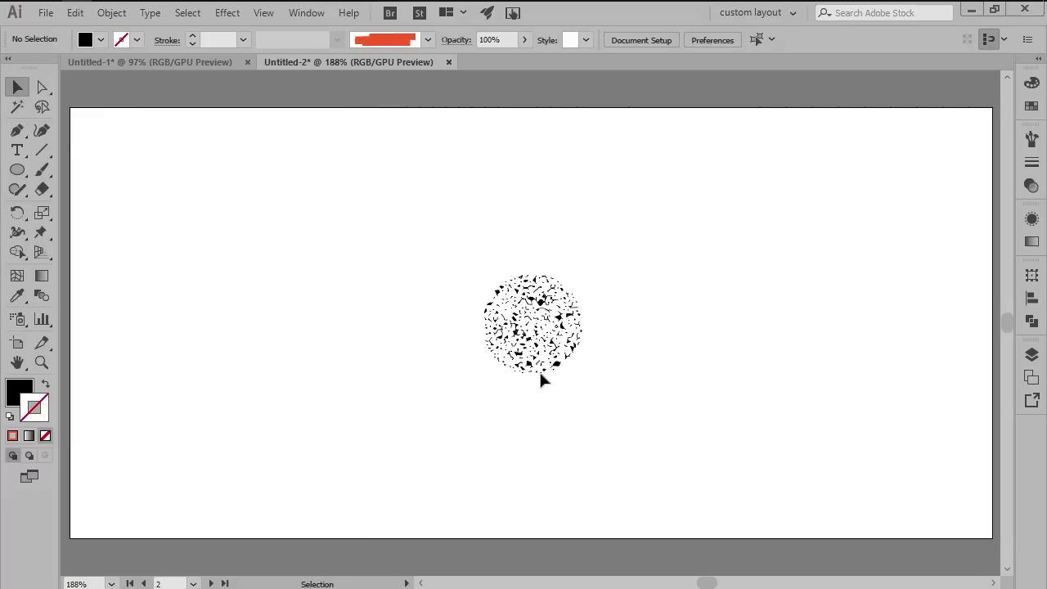
Scale the speckle group down to 50%.
left_click(536, 306)
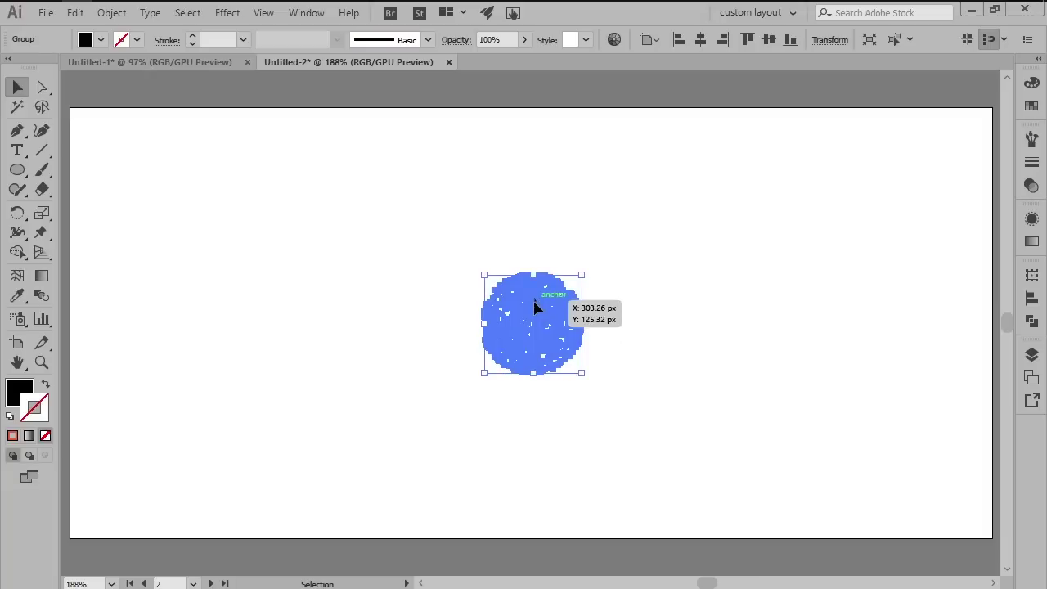
right_click(534, 301)
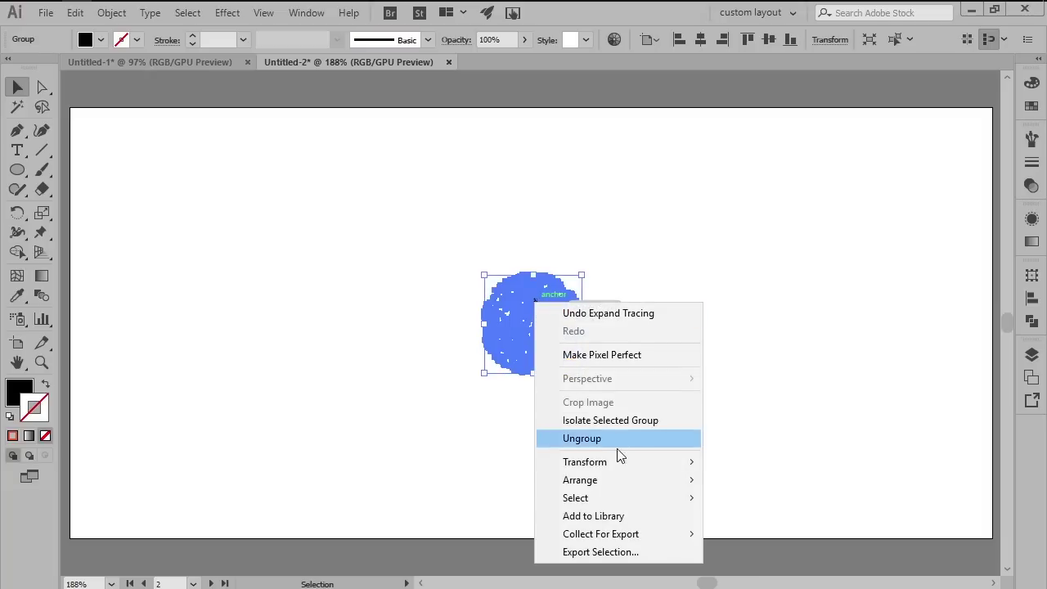
mouse_move(625, 461)
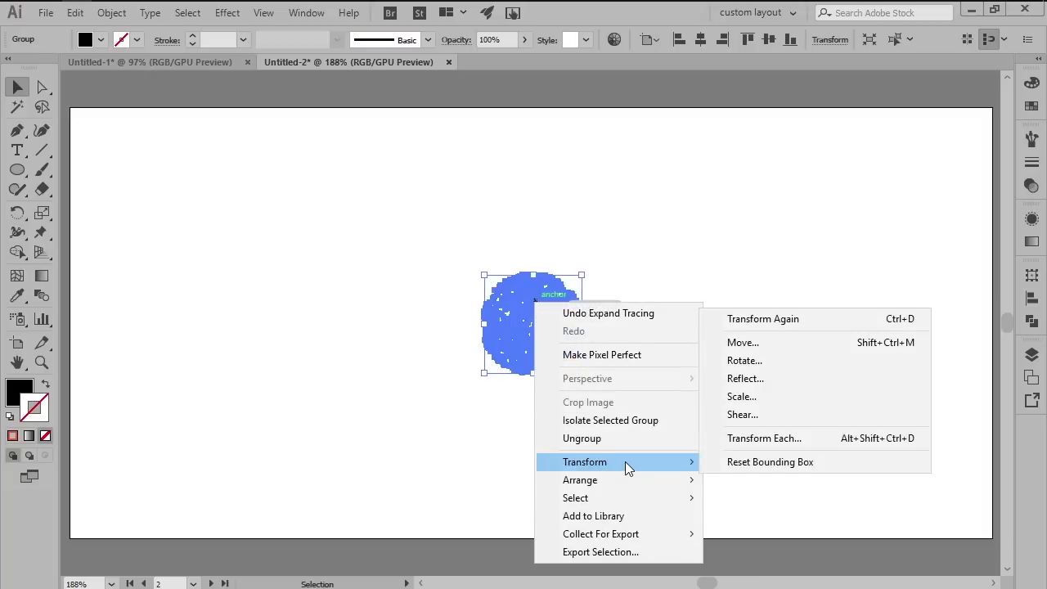
left_click(750, 398)
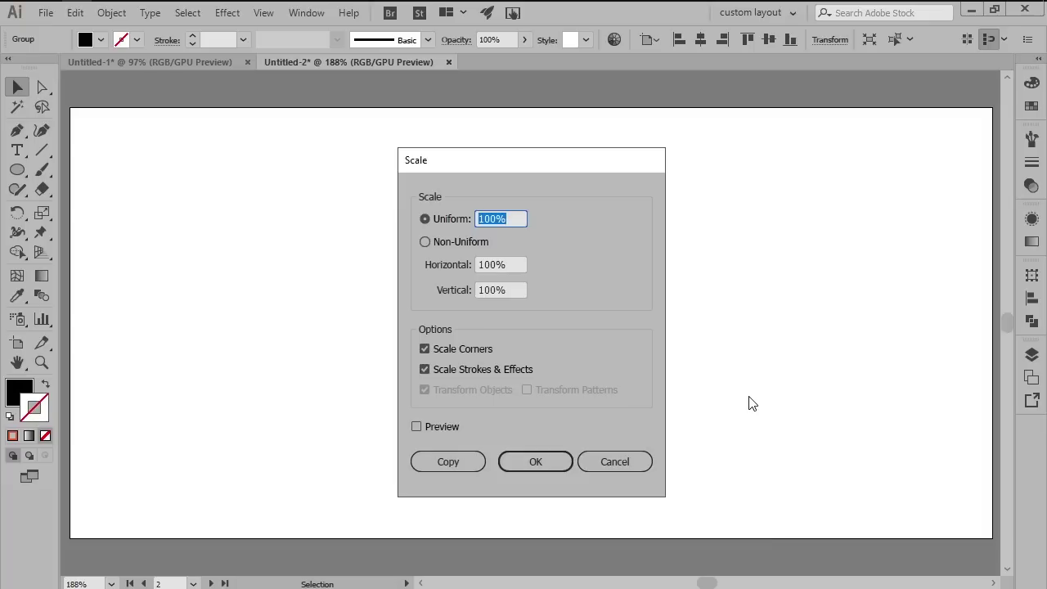
type("50")
left_click(553, 456)
left_click(589, 406)
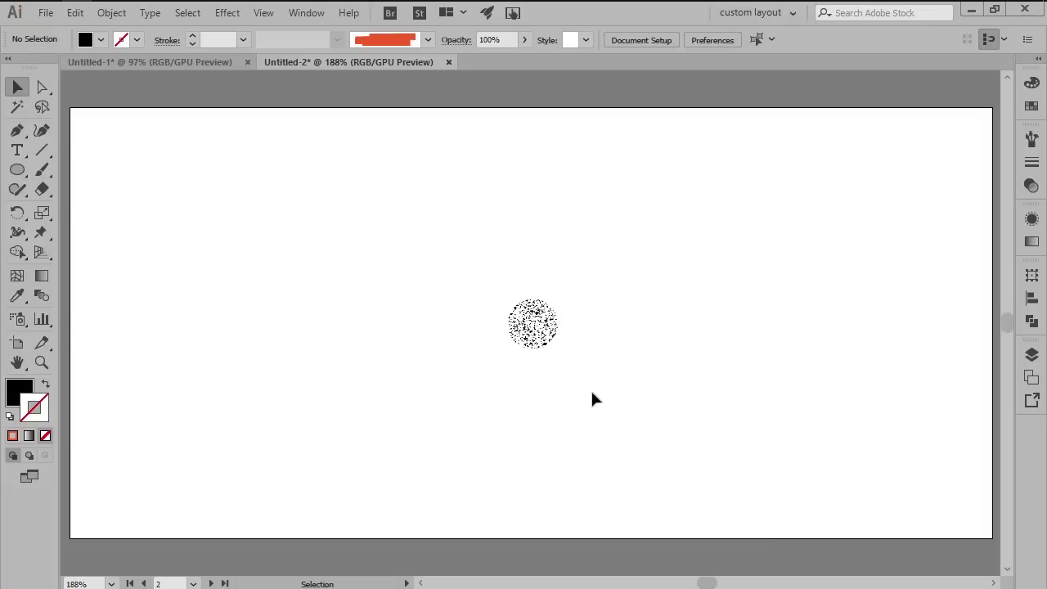
Fill the speckle circle with the orange-red swatch and reselect it.
left_click_drag(466, 409, 467, 409)
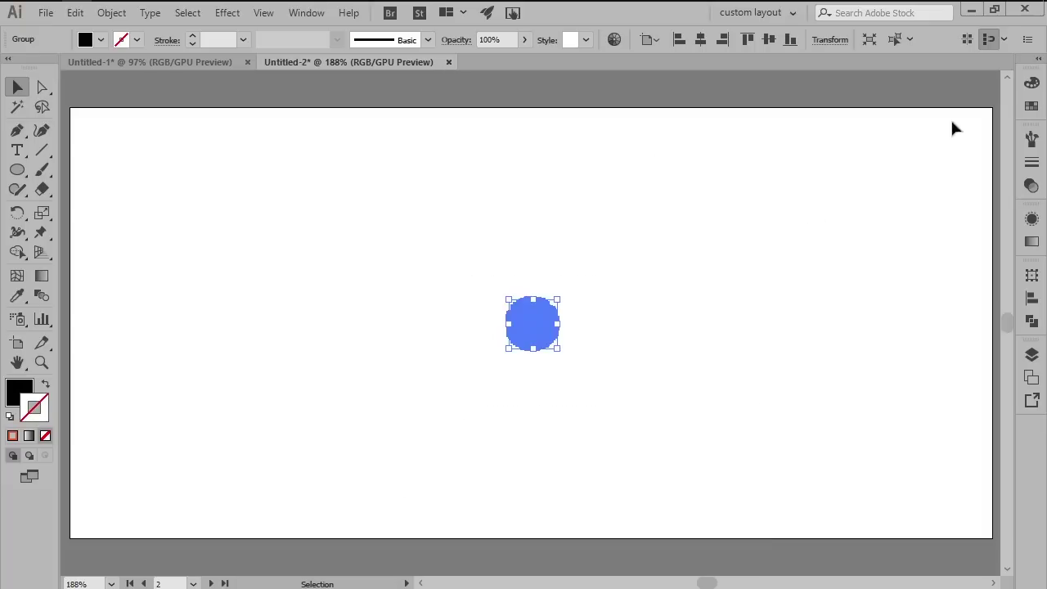
left_click(1031, 107)
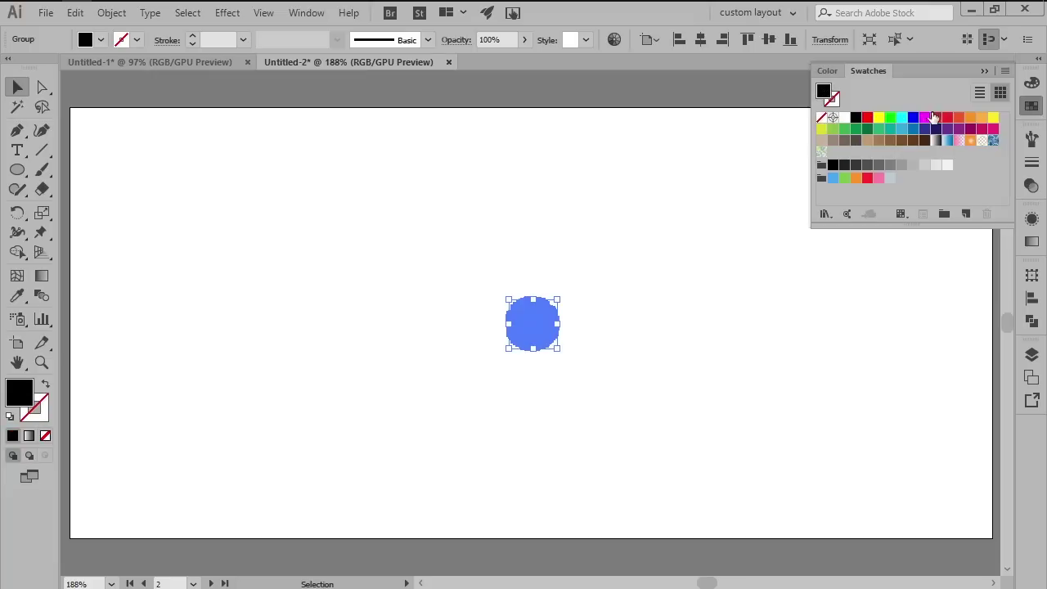
left_click(960, 119)
left_click(1031, 106)
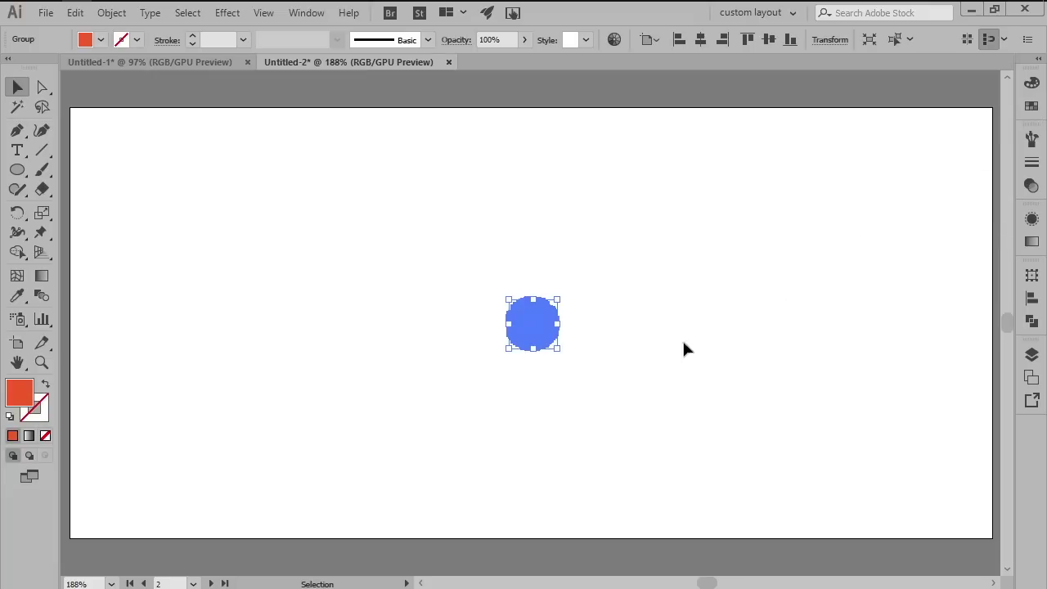
left_click(673, 350)
left_click_drag(619, 245, 442, 396)
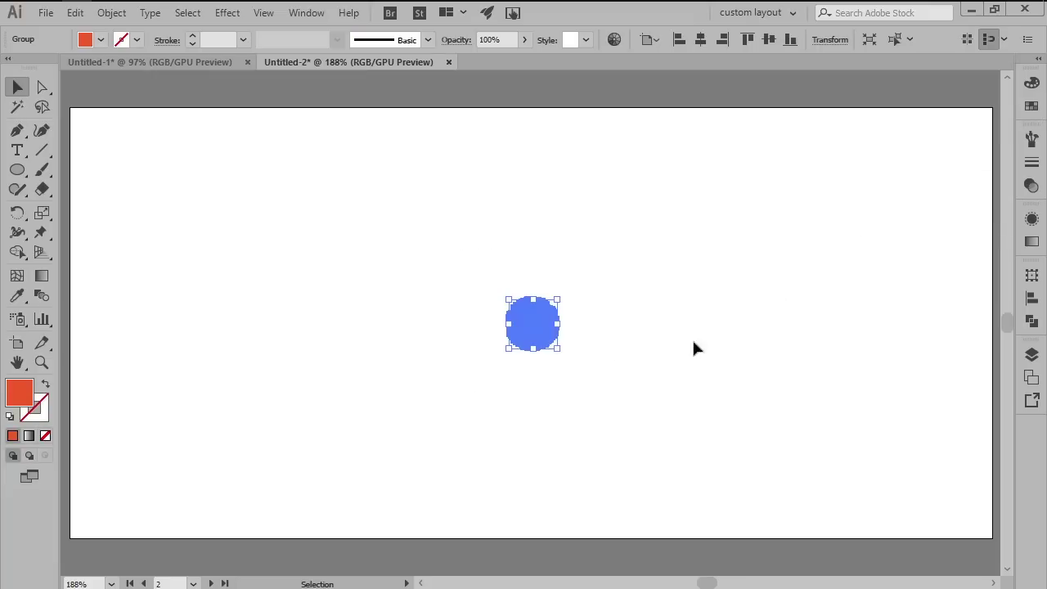
left_click(1032, 140)
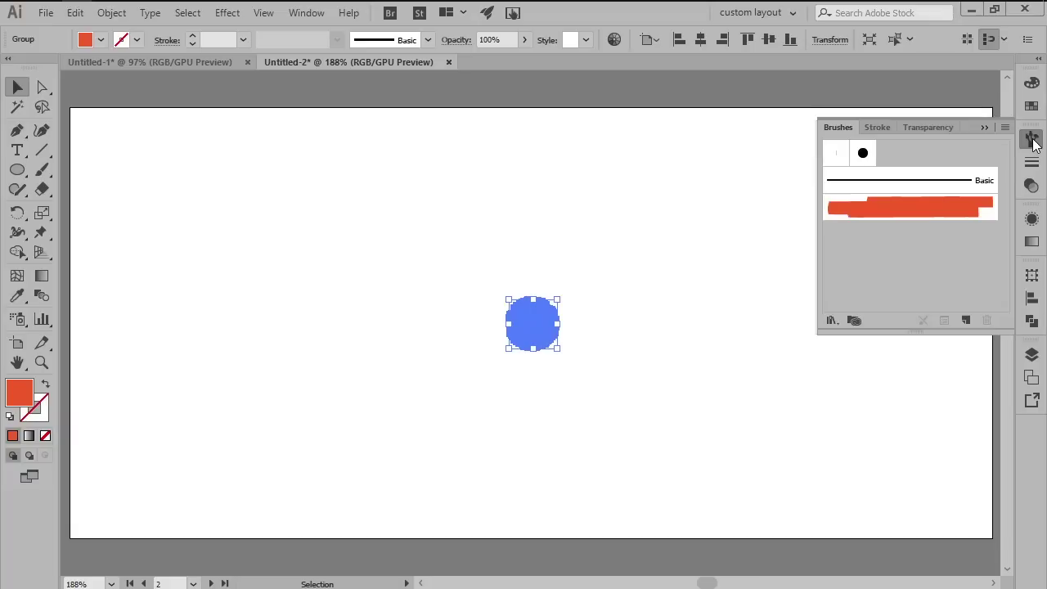
Create a new Scatter Brush named 'scatter brush' from the speckle circle.
left_click(966, 320)
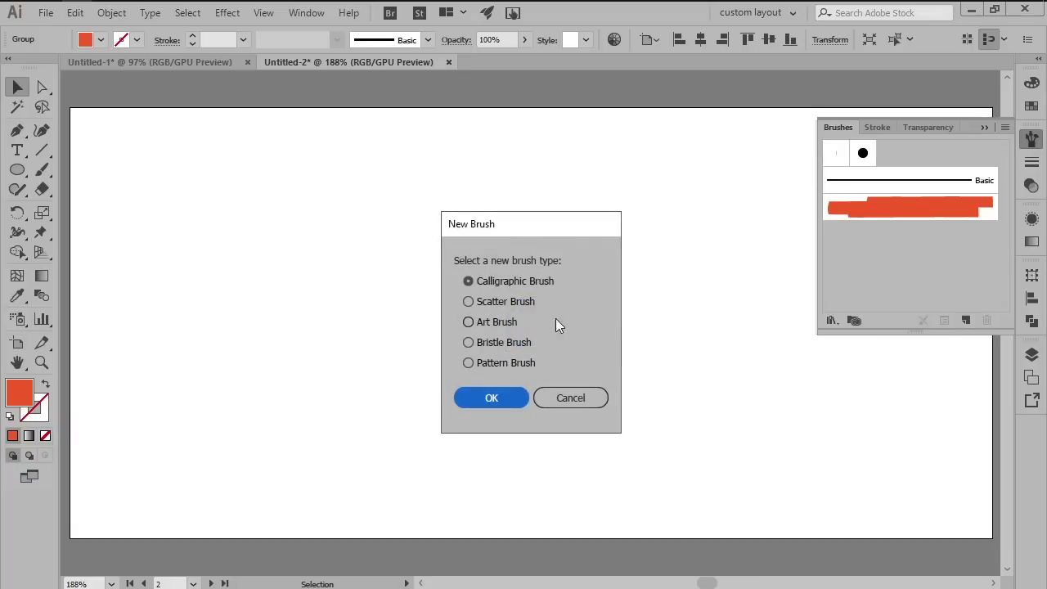
left_click(507, 301)
left_click(502, 399)
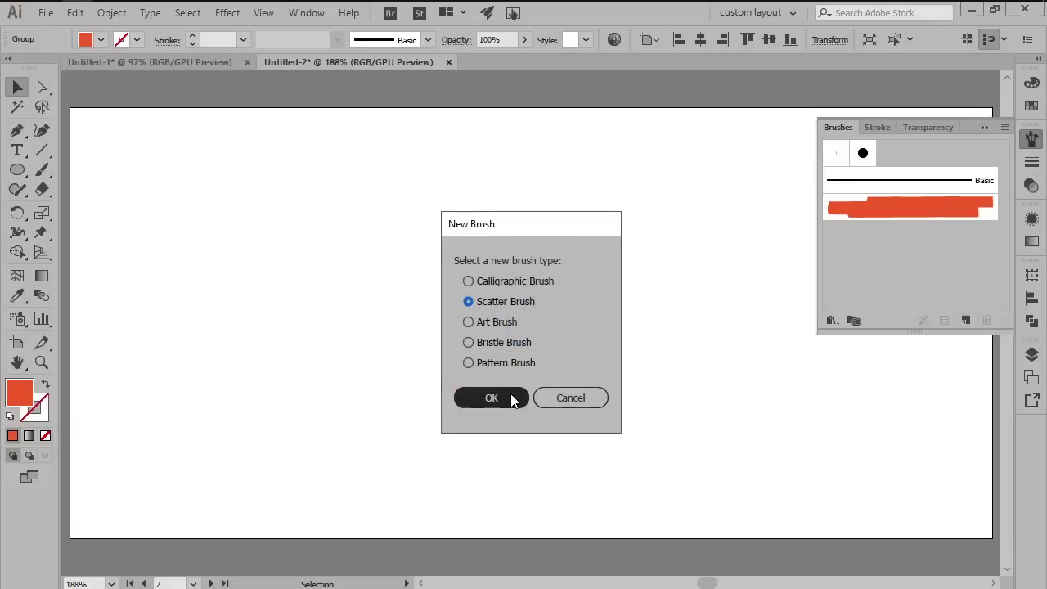
type("scatter")
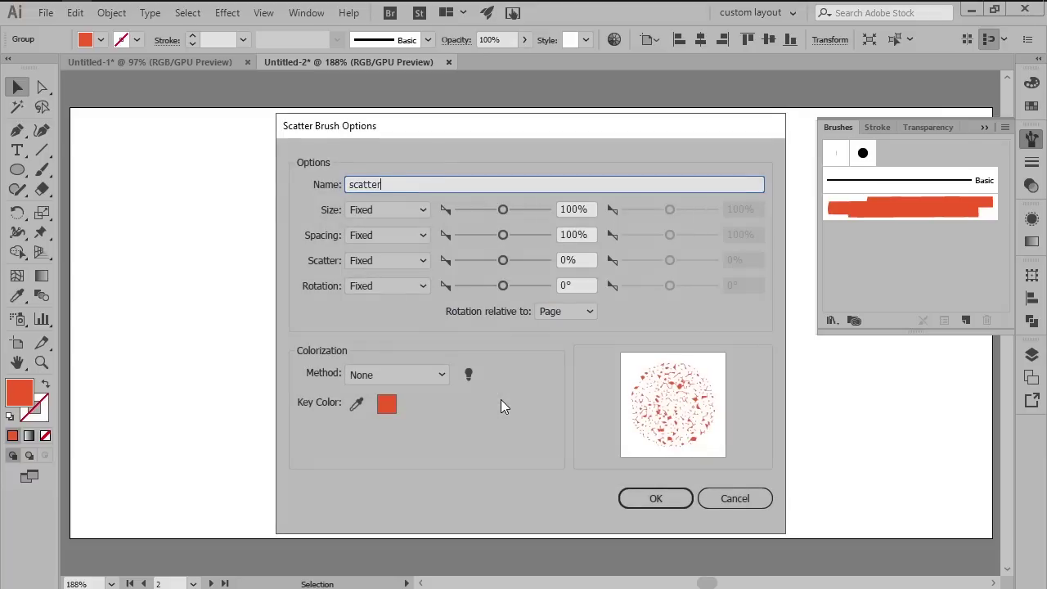
type(" brush")
left_click(655, 498)
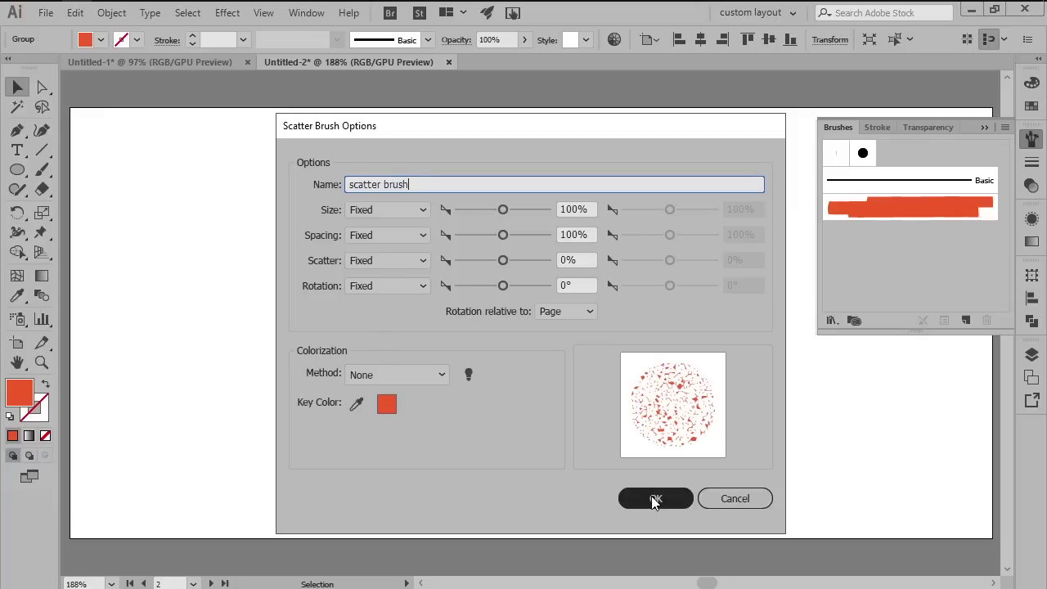
Paint a horizontal test stroke below the circle with the scatter brush and select it.
left_click(488, 458)
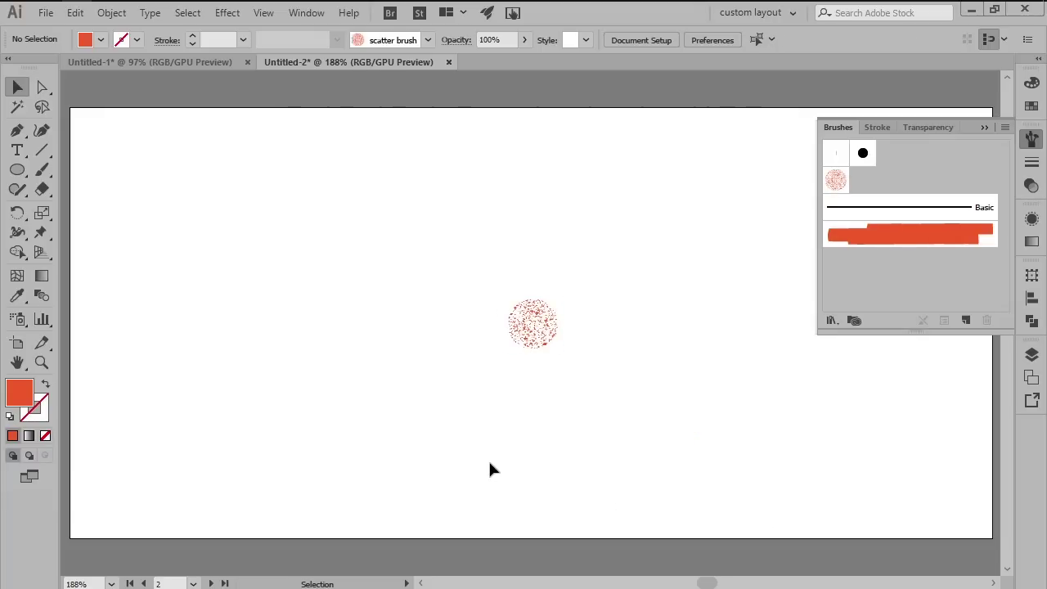
key("b")
left_click_drag(384, 426, 607, 425)
key("v")
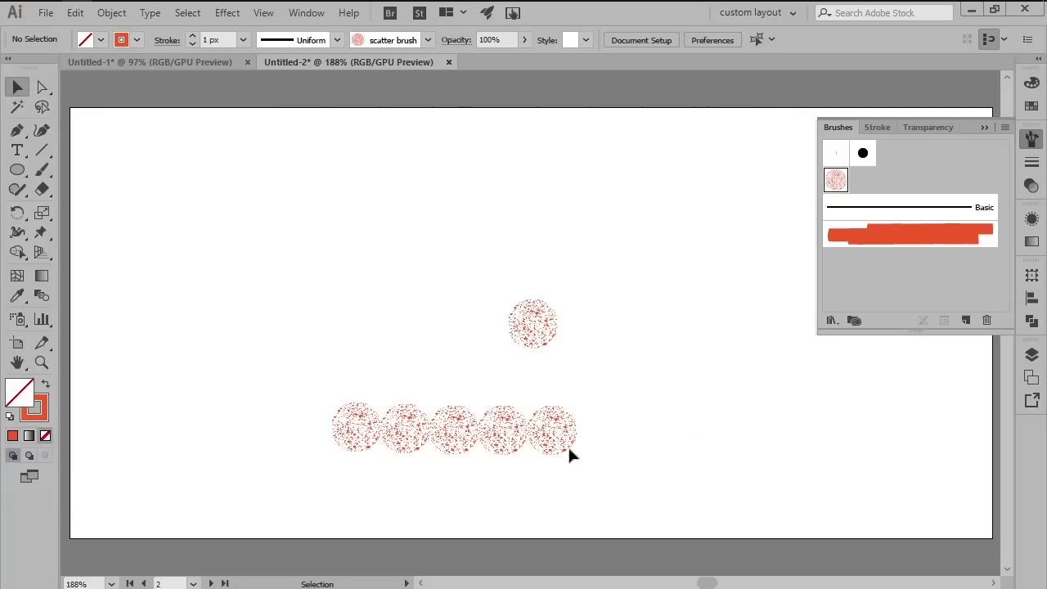
left_click(512, 432)
key("a")
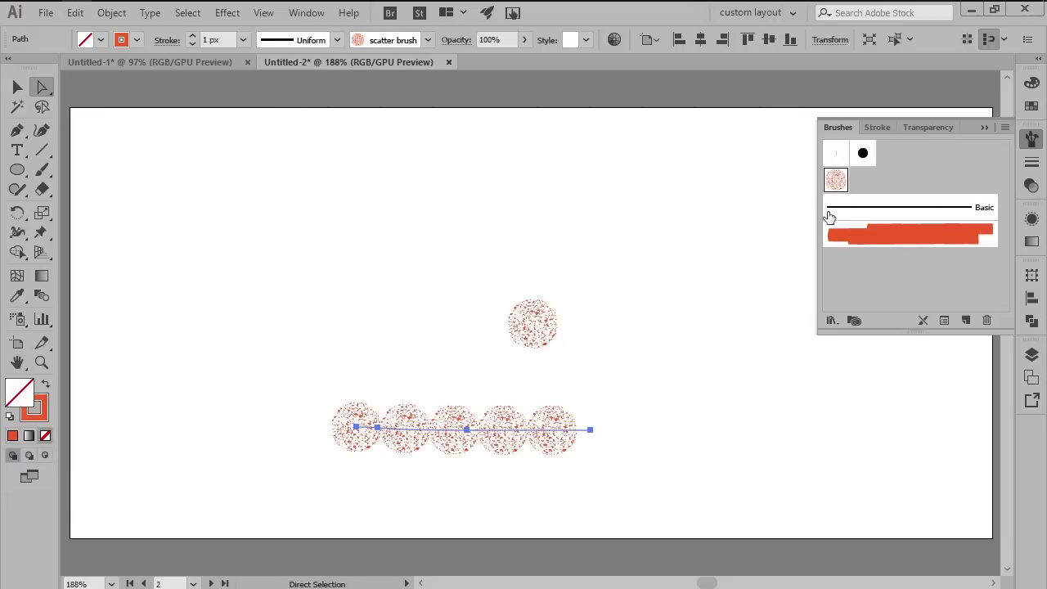
Give the scatter brush 60% spacing and random rotation from 8° to 48°.
double_click(838, 183)
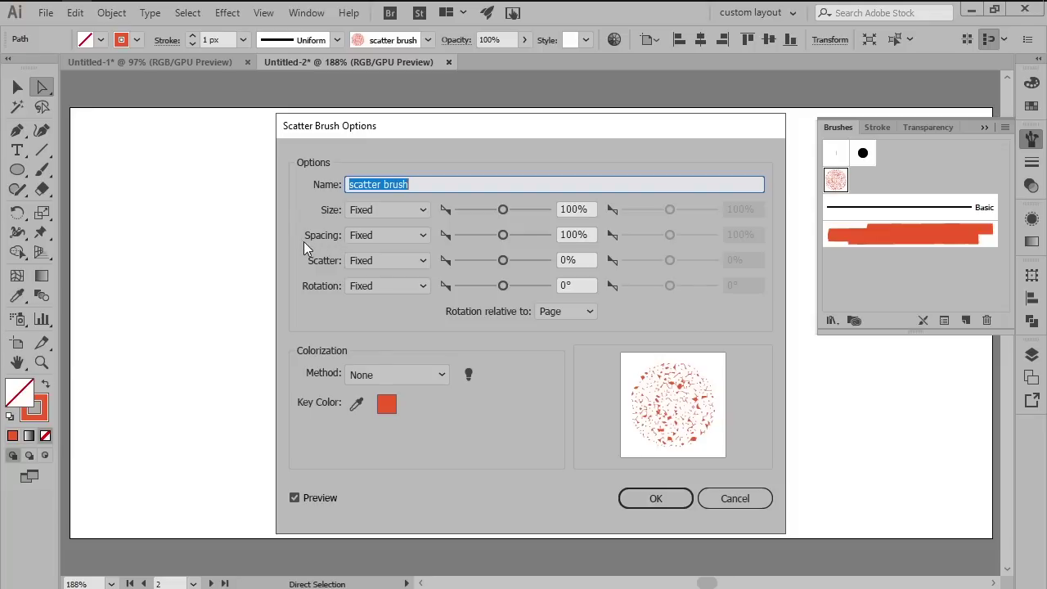
left_click(566, 231)
type("60")
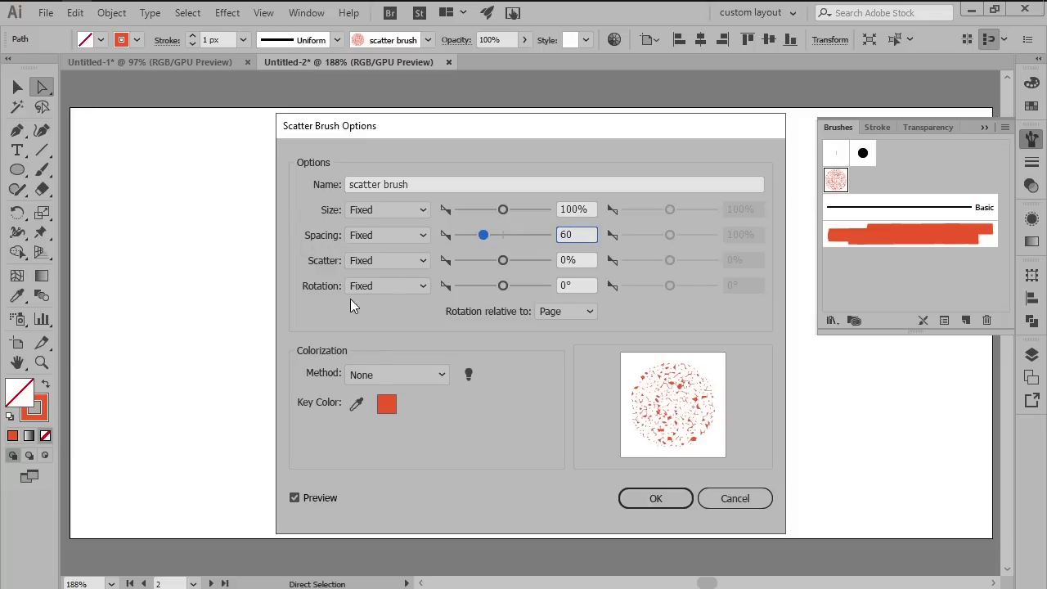
left_click(375, 287)
left_click(380, 319)
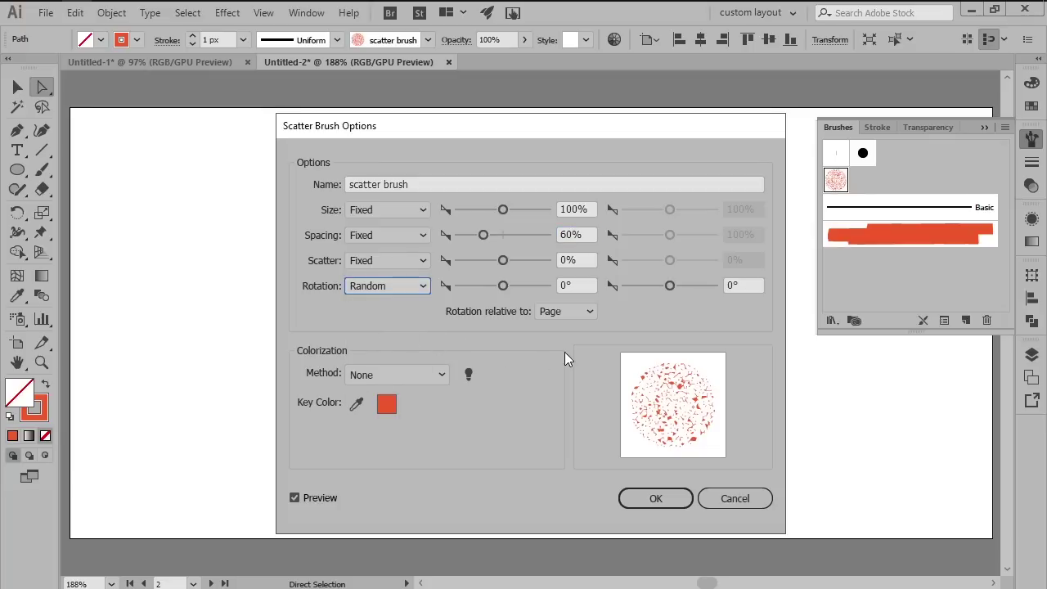
left_click(573, 288)
type("8")
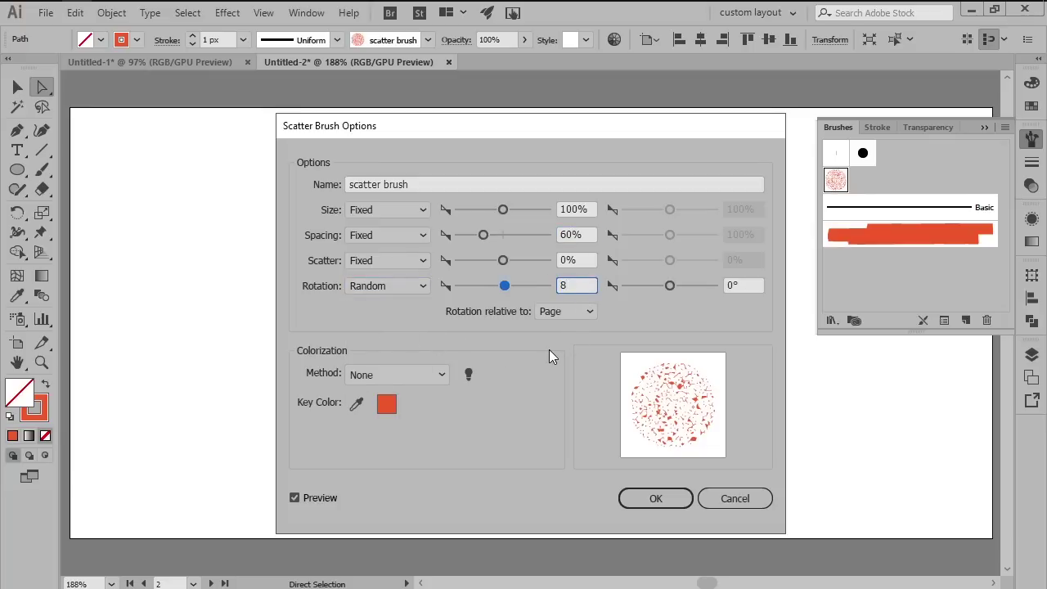
key("Tab")
type("48")
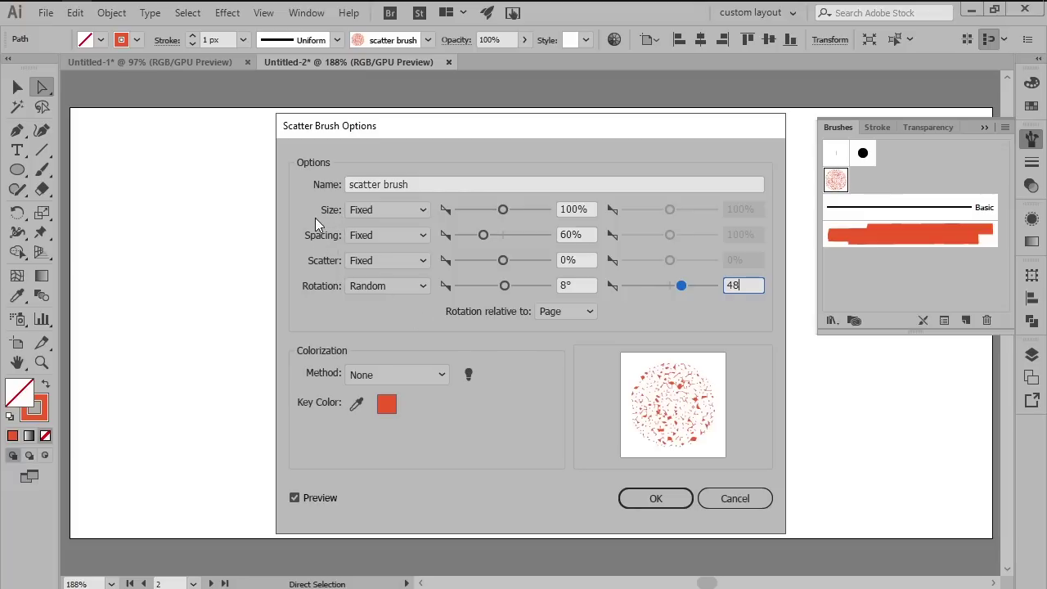
Keep size fixed, use Tints and Shades colorization, and apply it to the existing stroke.
left_click(359, 210)
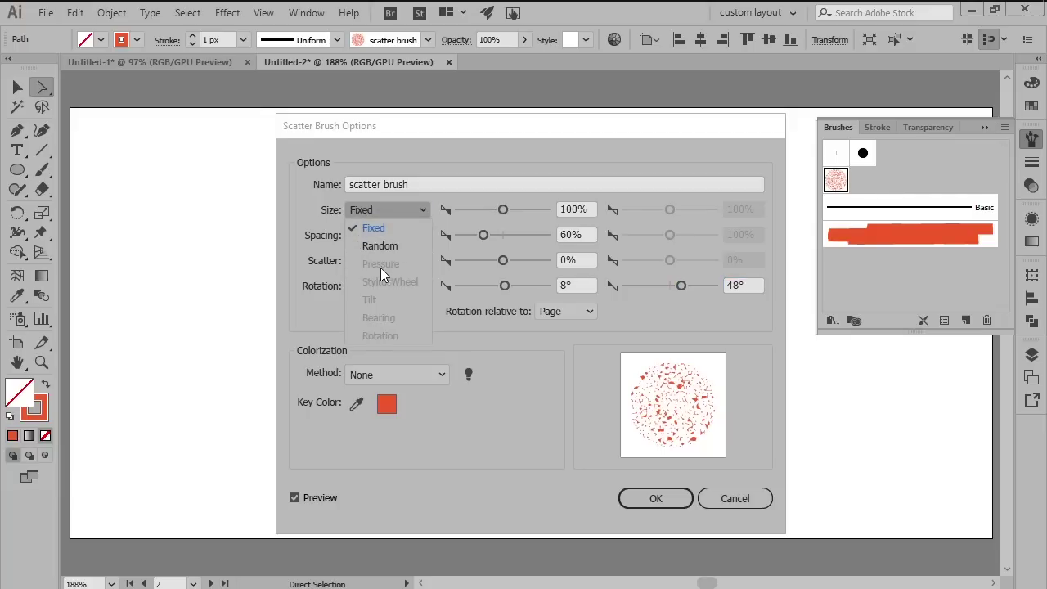
left_click(315, 307)
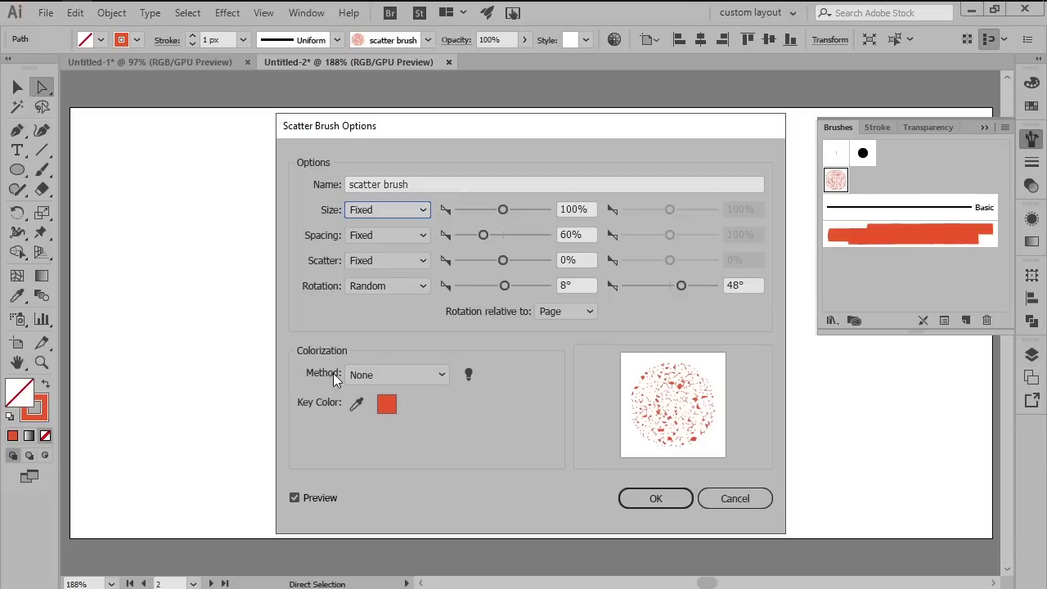
left_click(368, 375)
left_click(424, 430)
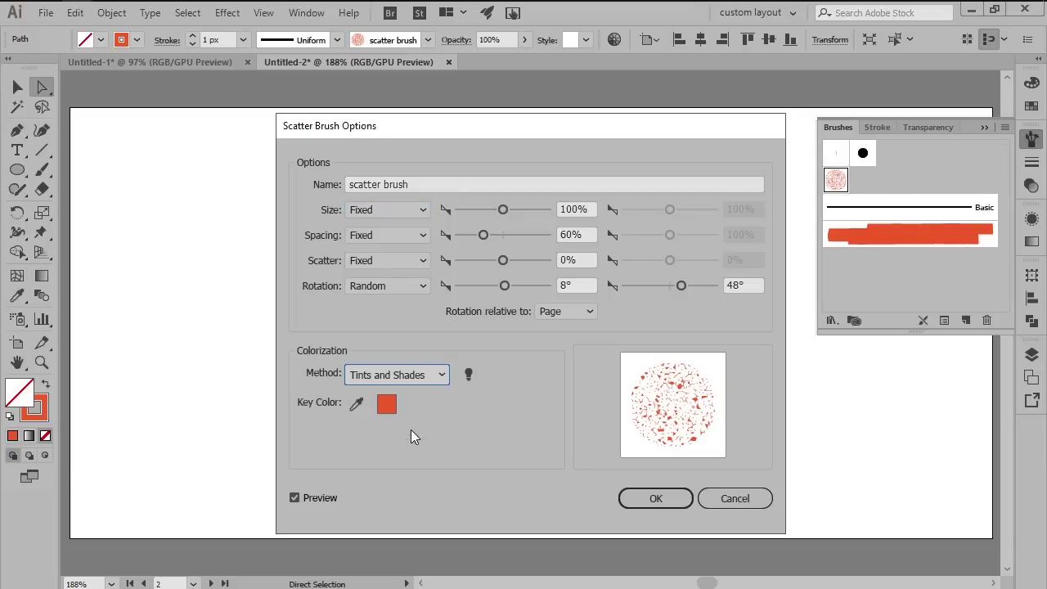
left_click(663, 499)
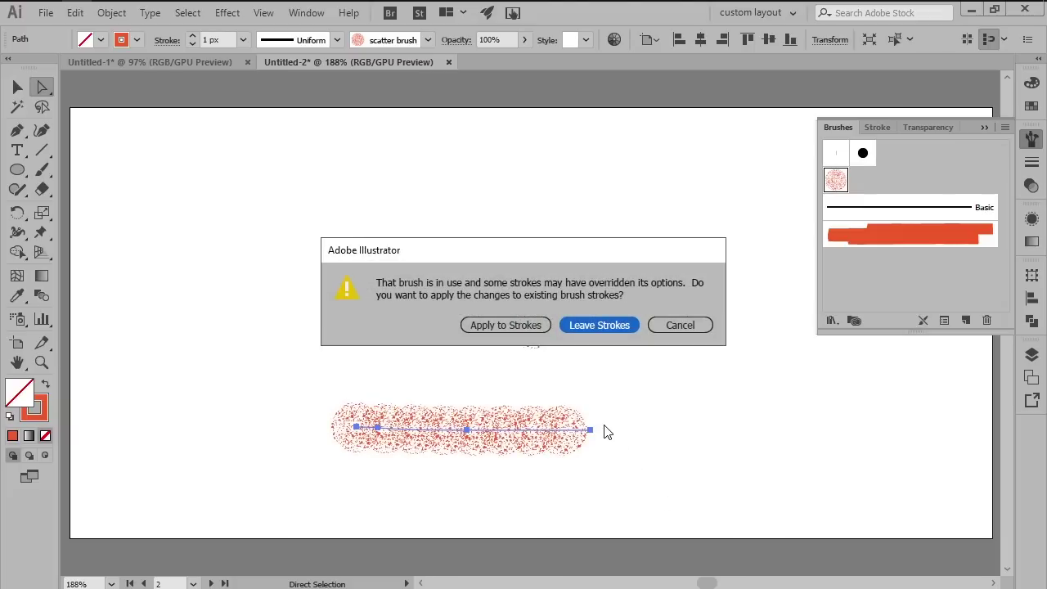
left_click(515, 324)
Make the third artboard active and fit it in the window.
left_click(655, 404)
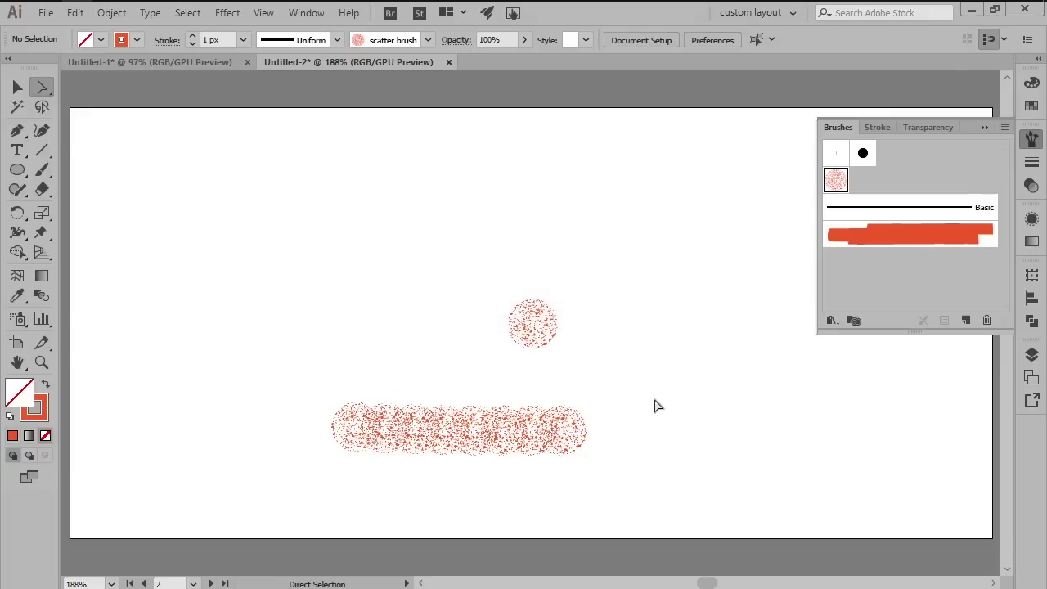
key("v")
left_click(1032, 139)
key("ctrl+minus")
key("ctrl+minus")
key("ctrl+minus")
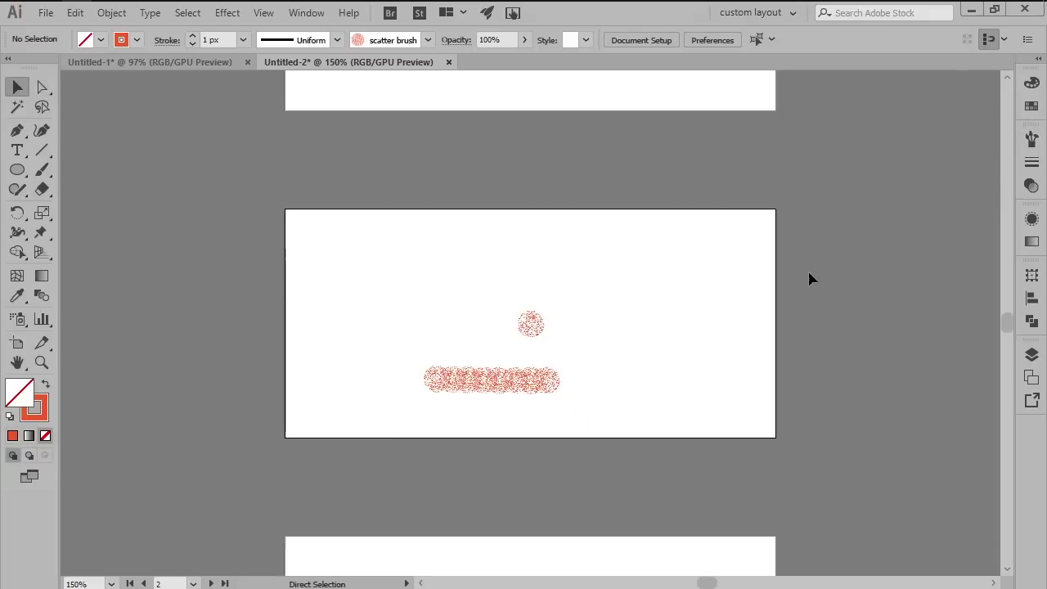
left_click(622, 509)
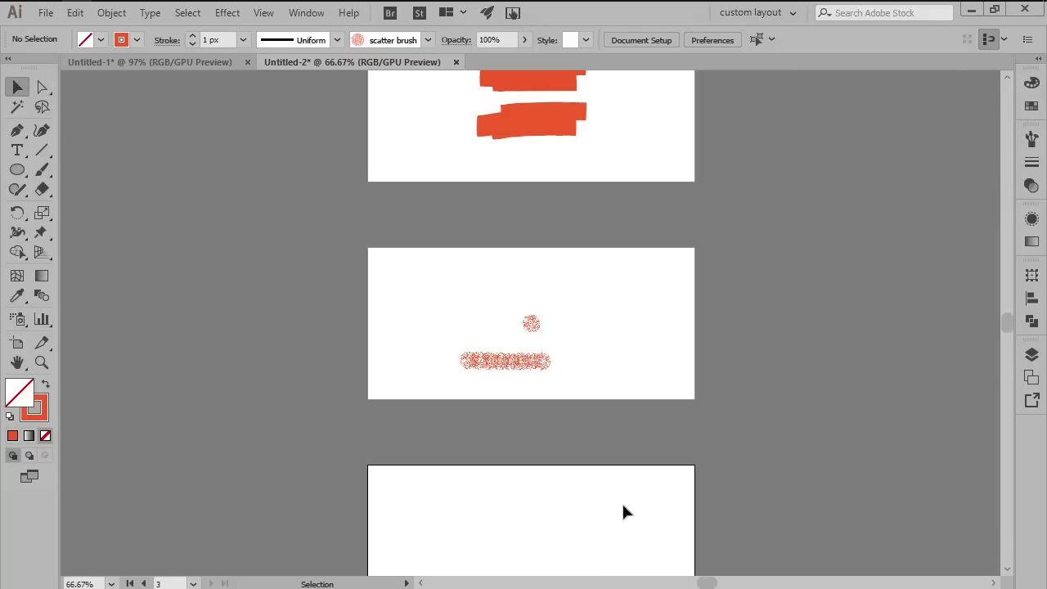
key("ctrl+0")
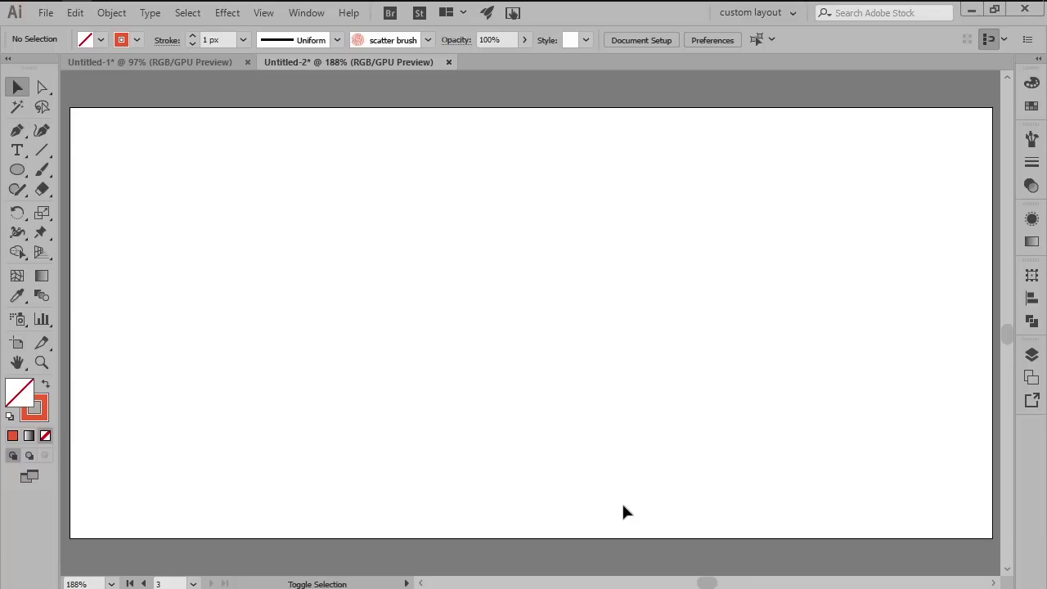
Draw an 80 × 42 px rectangle with a red fill.
key("shift+x")
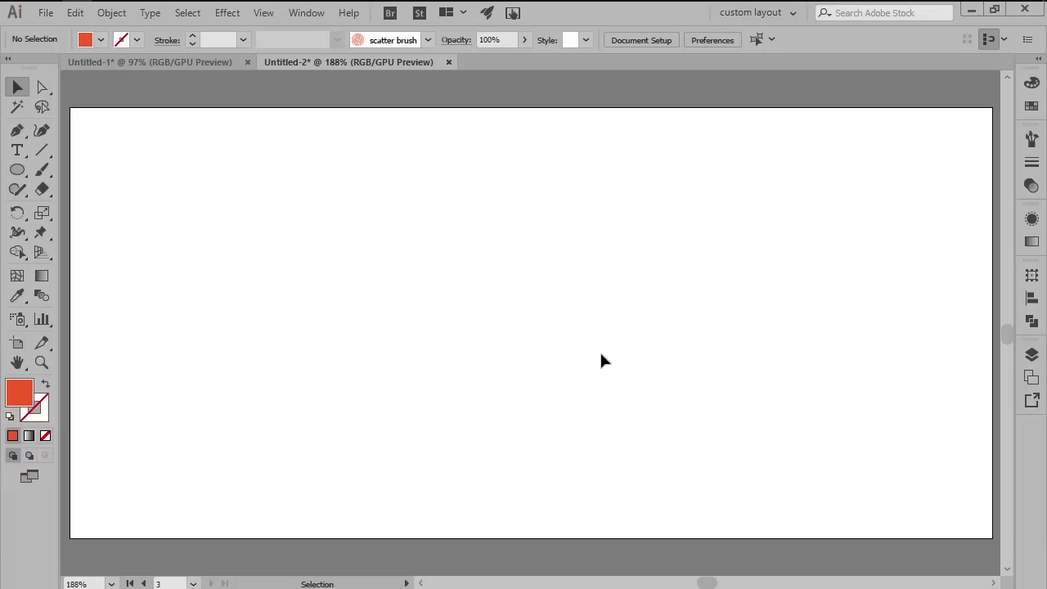
key("m")
left_click(600, 344)
type("80")
key("Tab")
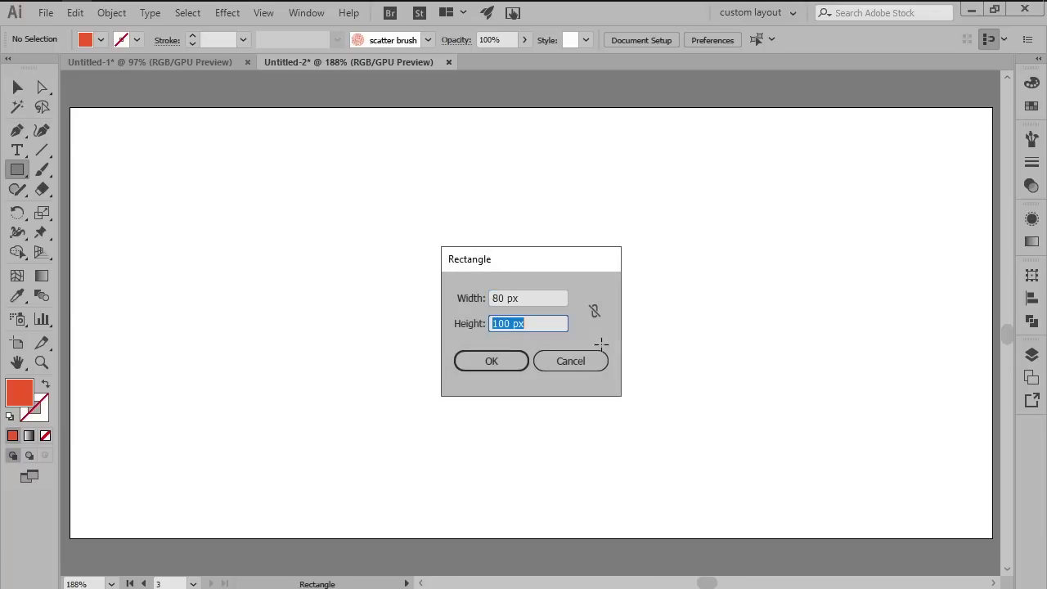
type("42")
key("Return")
Centre the rectangle horizontally and vertically on the artboard.
key("v")
left_click(1027, 301)
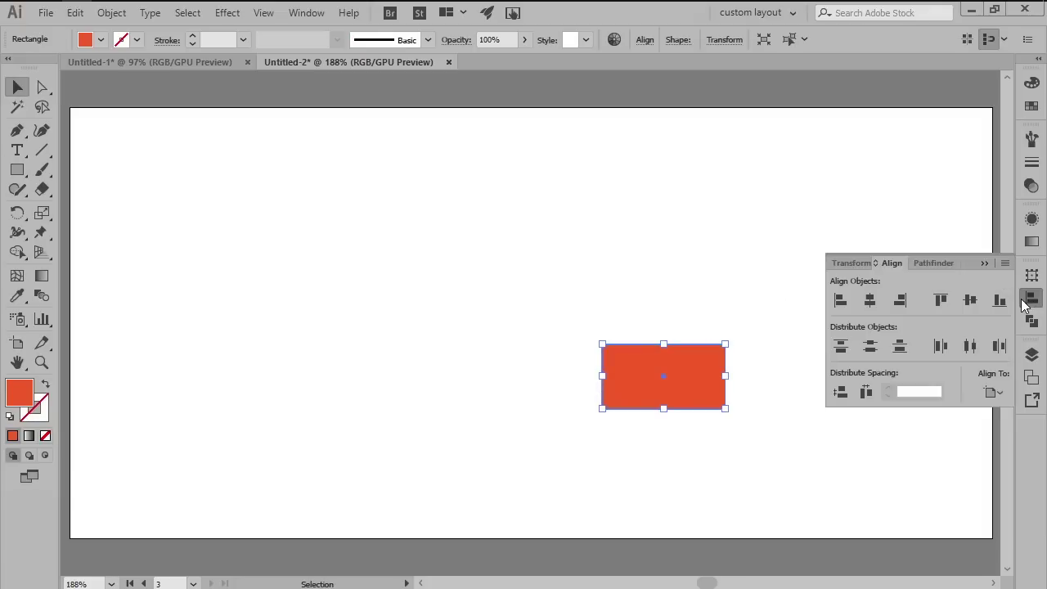
left_click(870, 300)
left_click(970, 300)
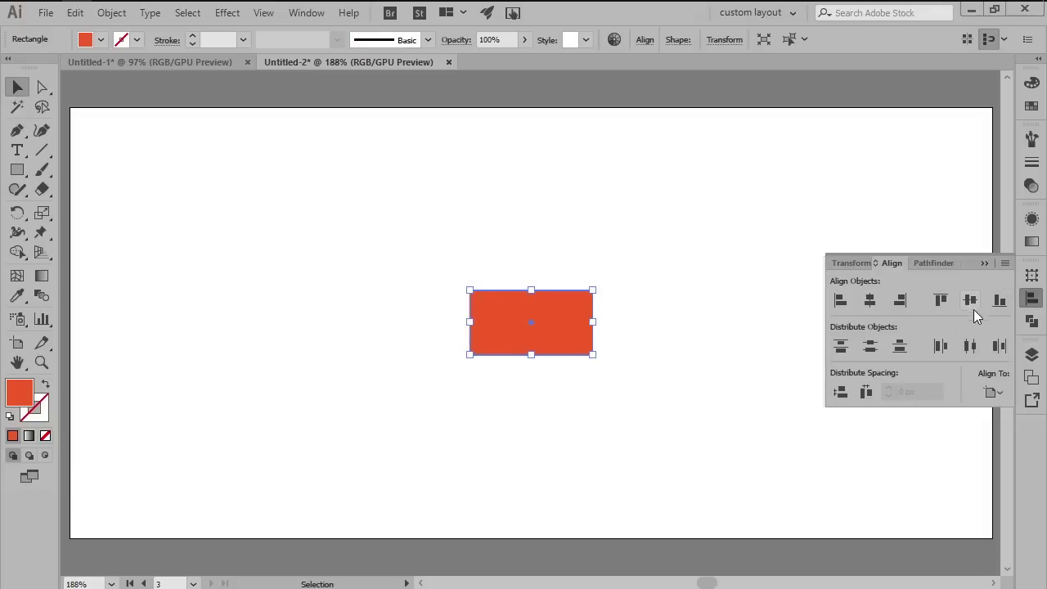
left_click(1039, 303)
key("a")
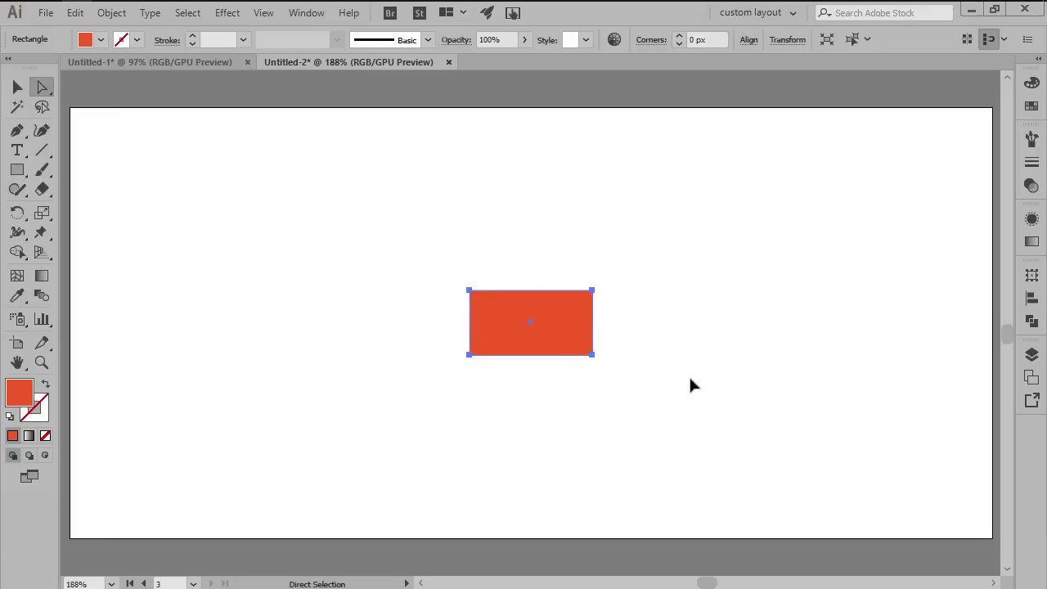
Apply a Grain effect with Intensity 4 and Contrast 42 to the rectangle.
left_click(229, 13)
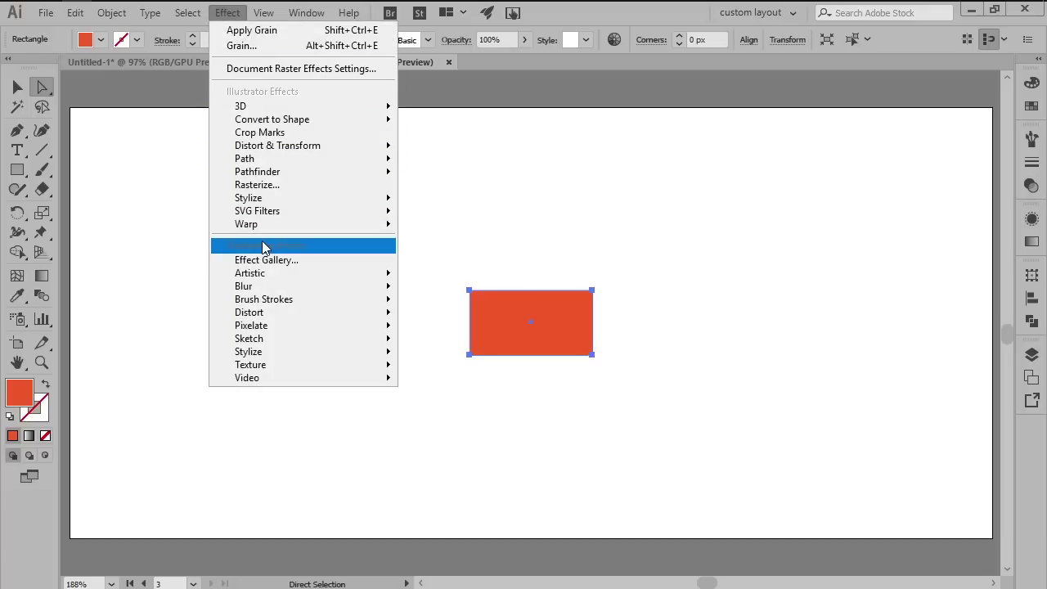
mouse_move(278, 366)
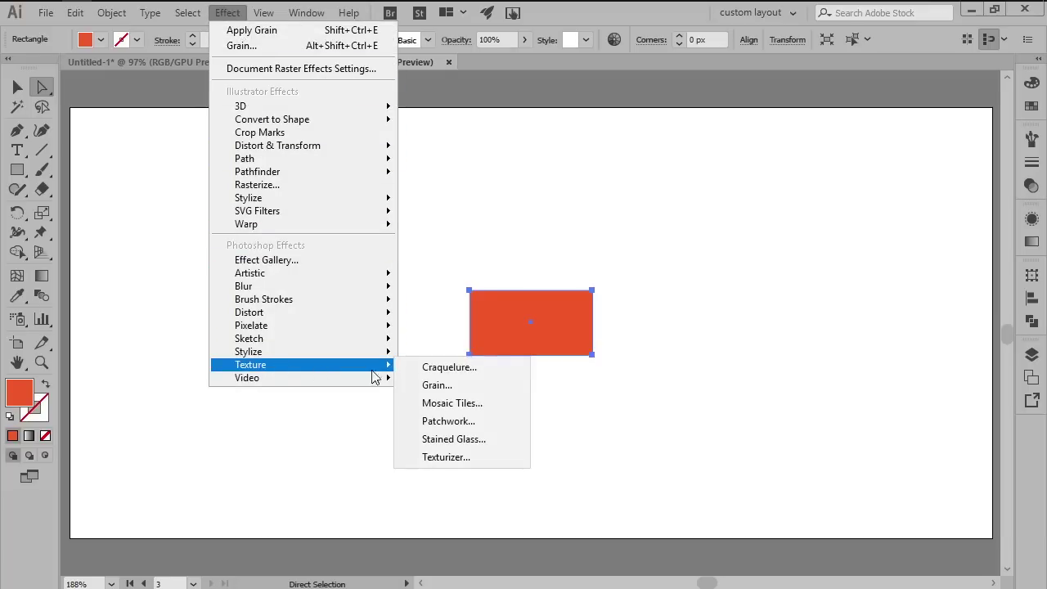
left_click(435, 385)
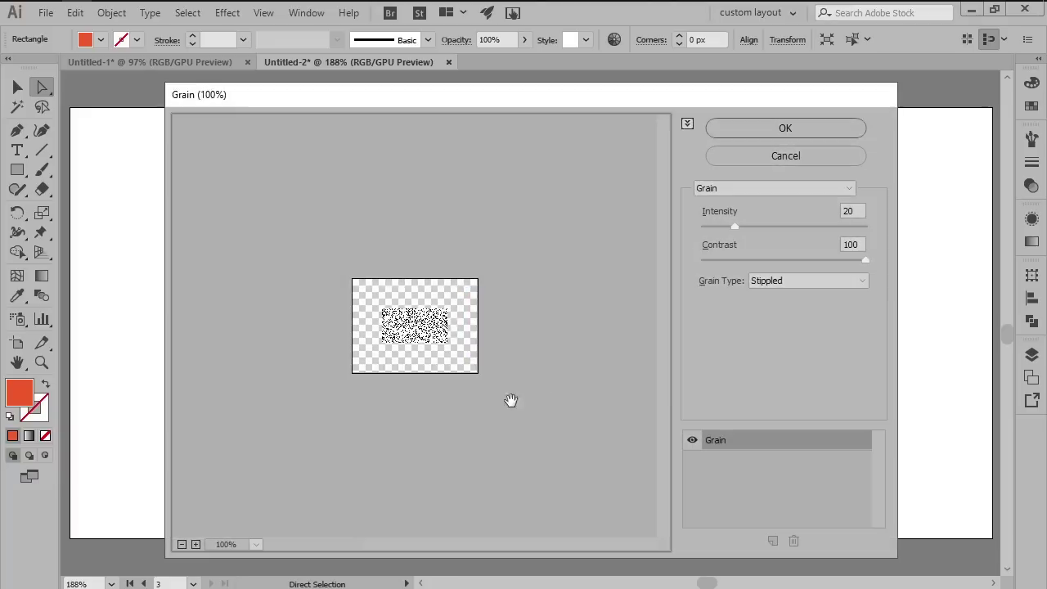
double_click(845, 211)
type("4")
key("Tab")
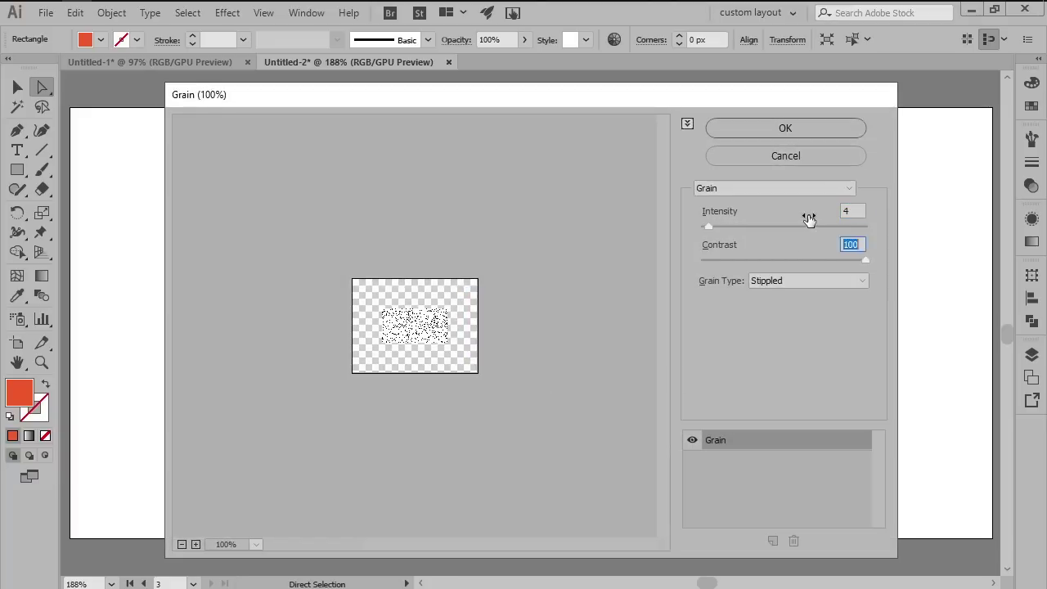
type("42")
left_click(774, 125)
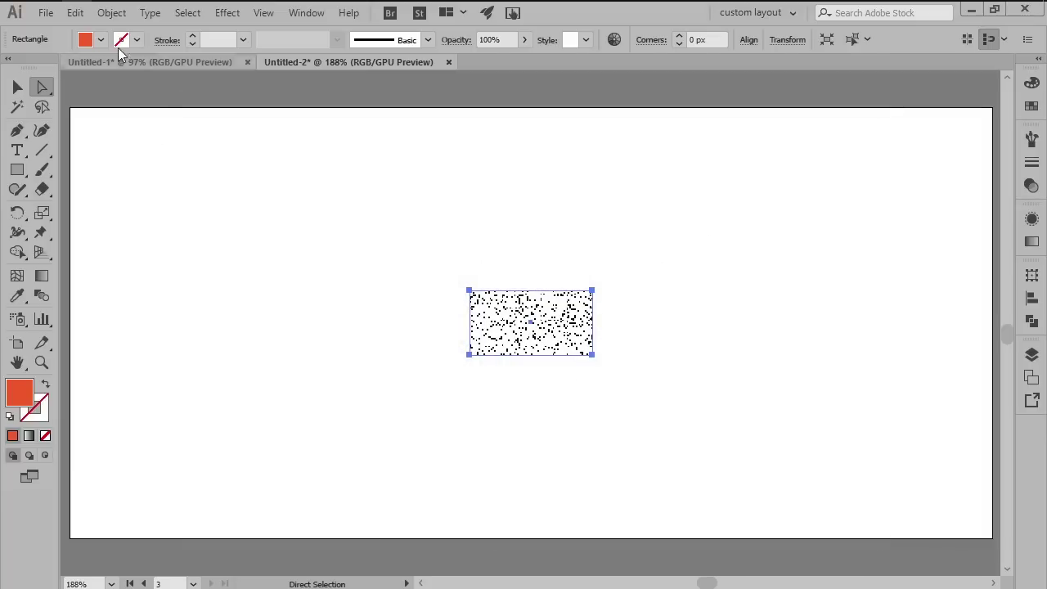
Rasterize the grainy rectangle with Art Optimized anti-aliasing.
left_click(112, 12)
left_click(184, 234)
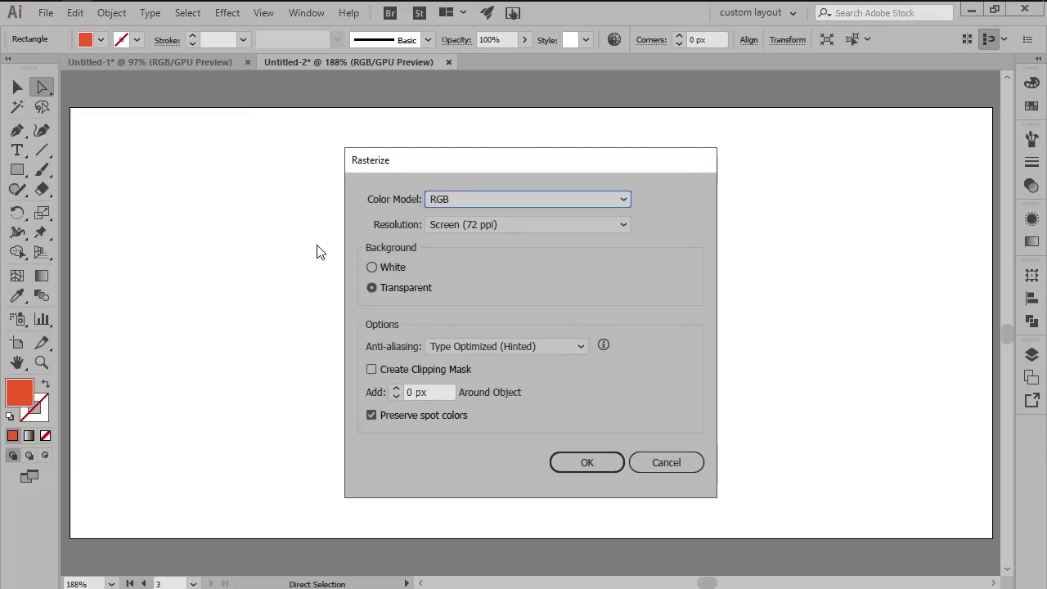
left_click(449, 347)
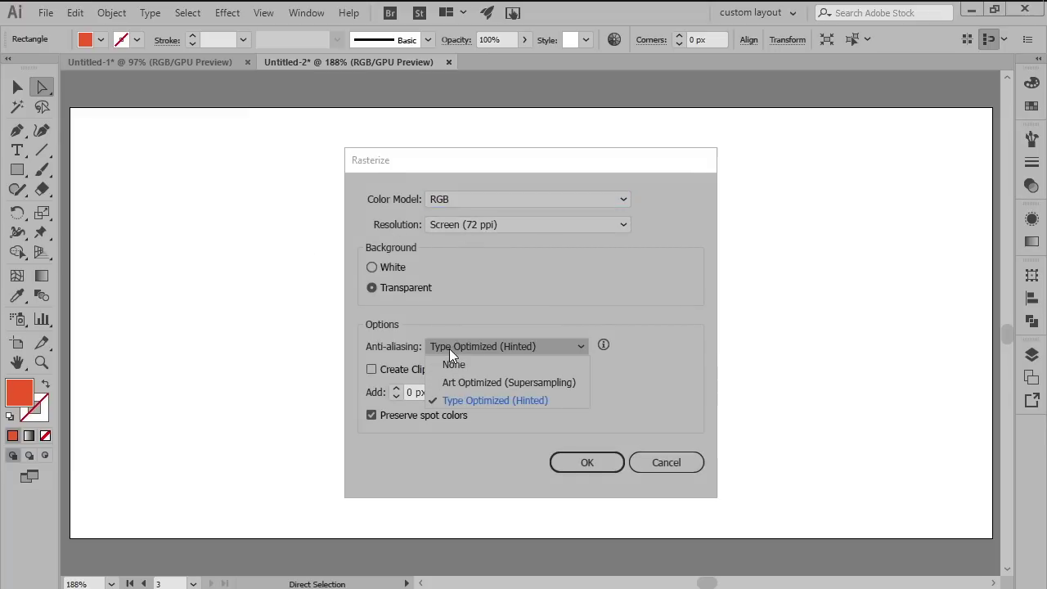
left_click(462, 379)
left_click(580, 458)
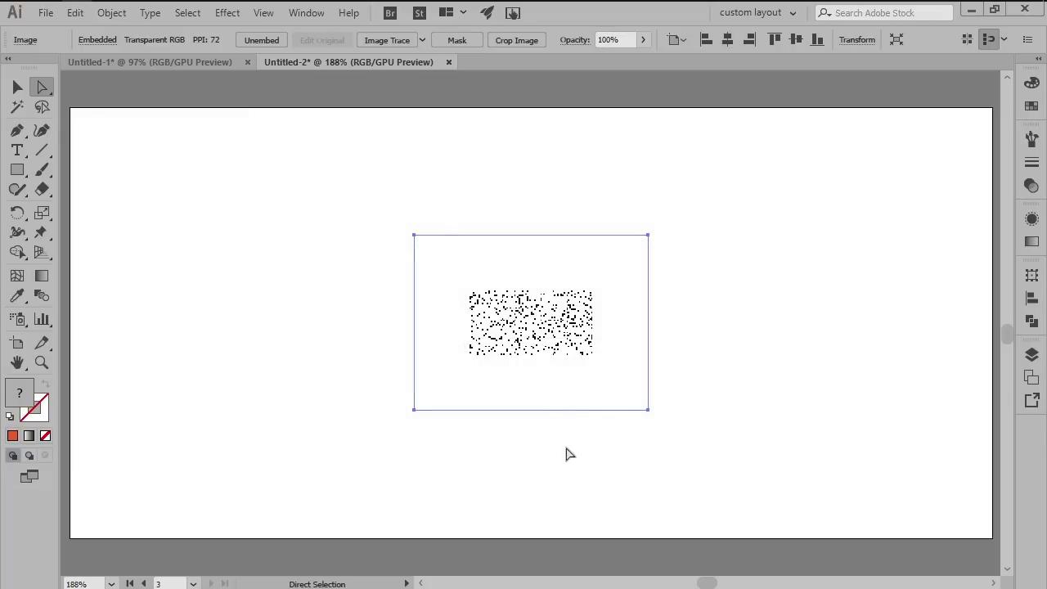
Set Image Trace to Threshold 96, Paths 84%, Corners 0% and Noise 1 px.
left_click(306, 12)
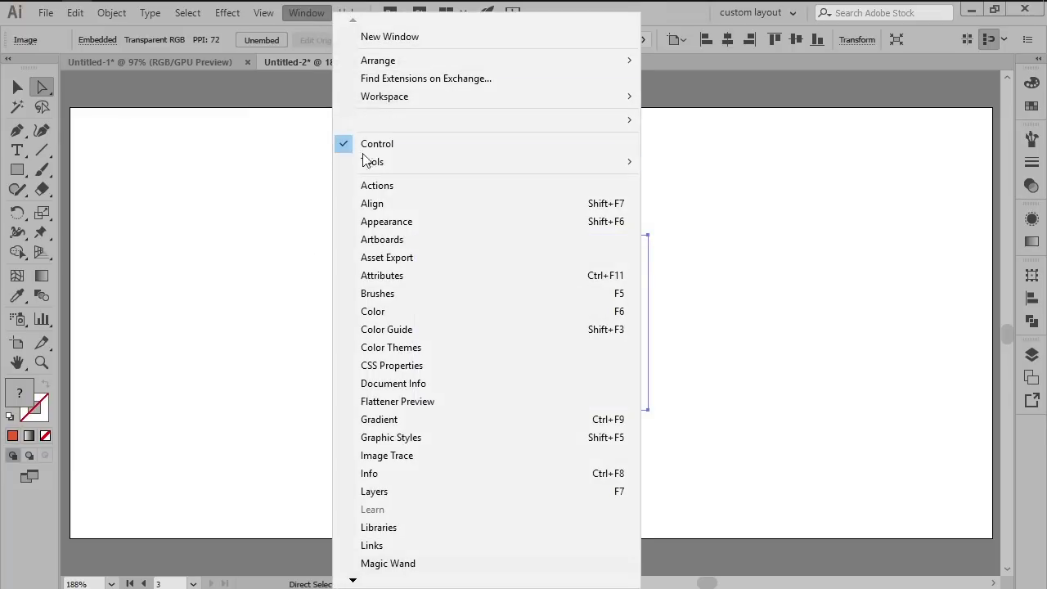
left_click(393, 456)
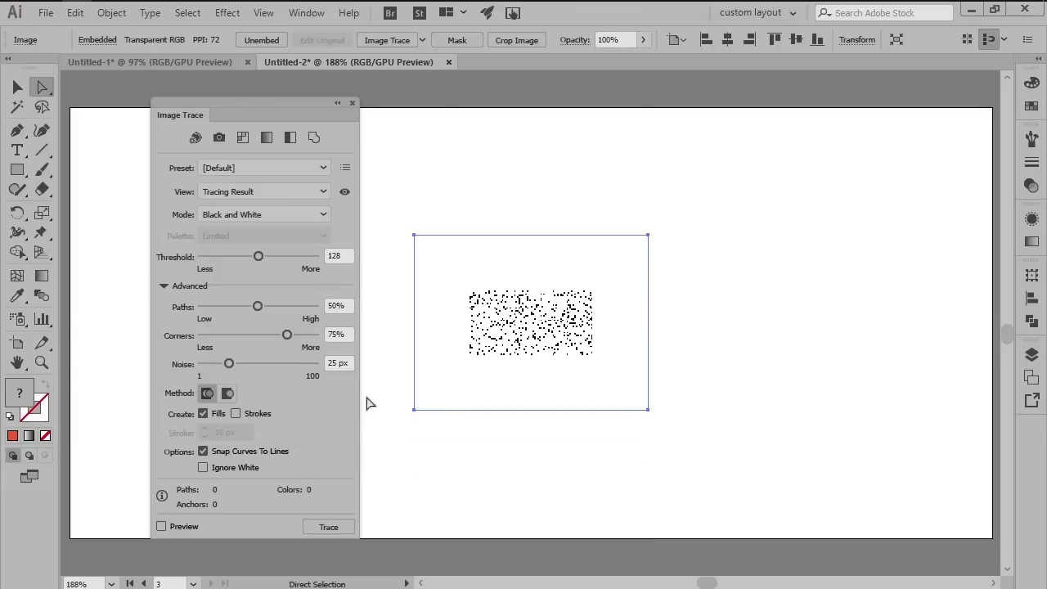
double_click(337, 256)
type("96")
key("Tab")
type("84")
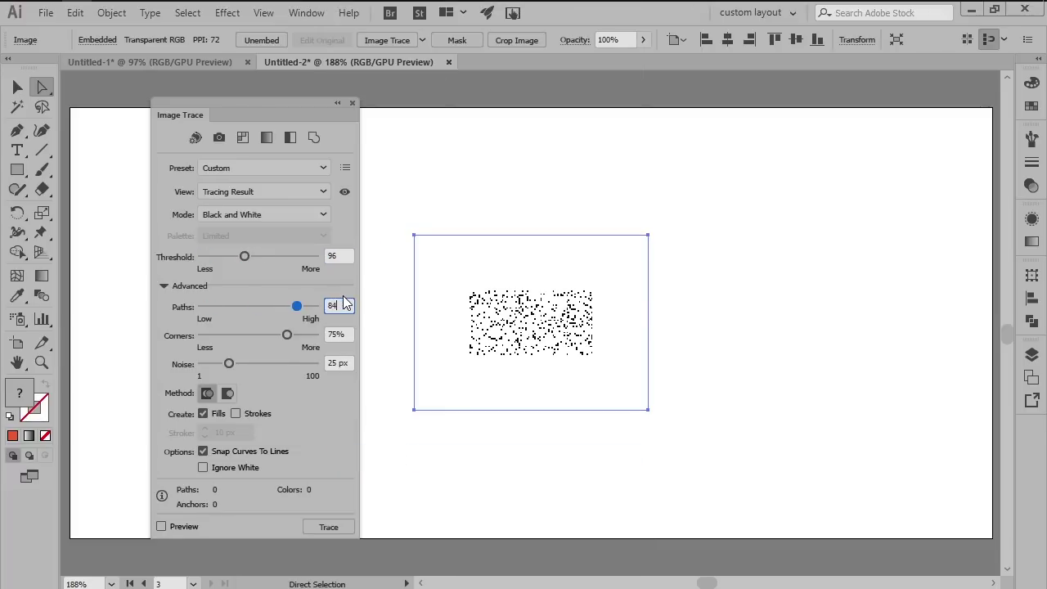
key("Tab")
type("0")
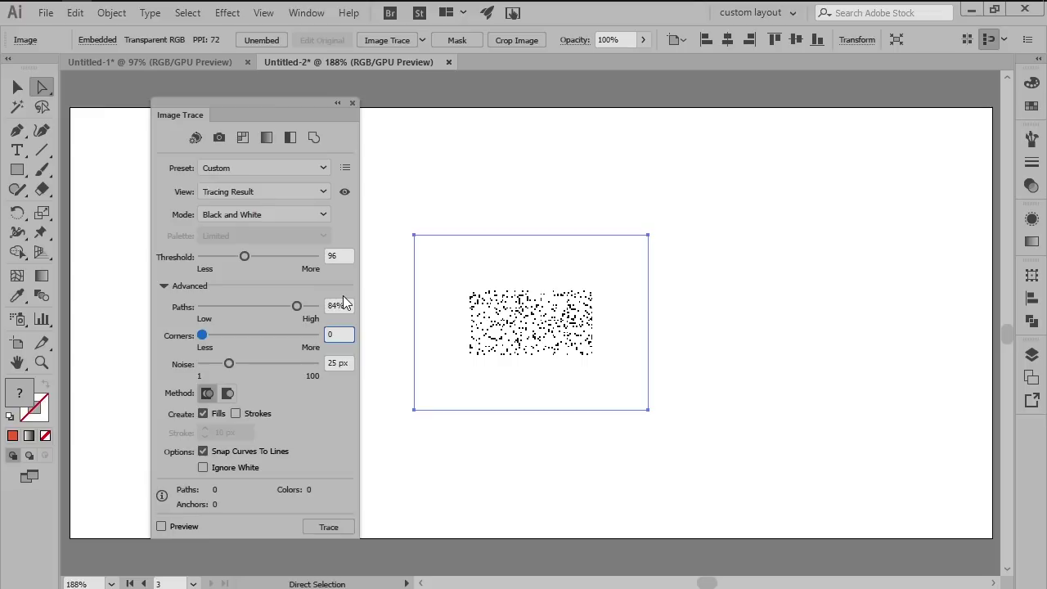
key("Tab")
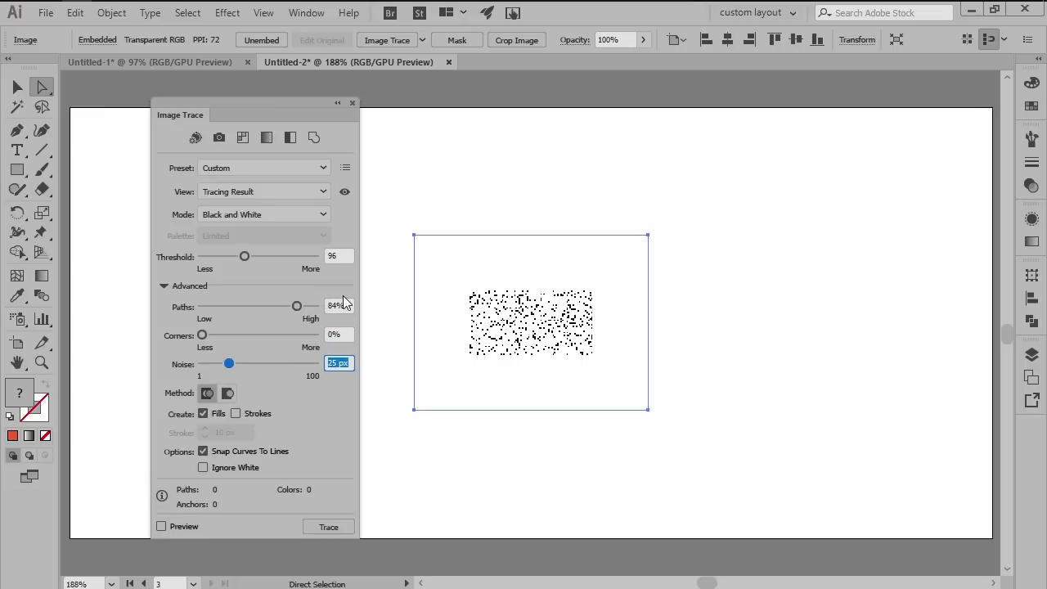
type("1")
left_click(323, 444)
Preview the trace ignoring white, expand it, and select the speck group.
left_click(162, 526)
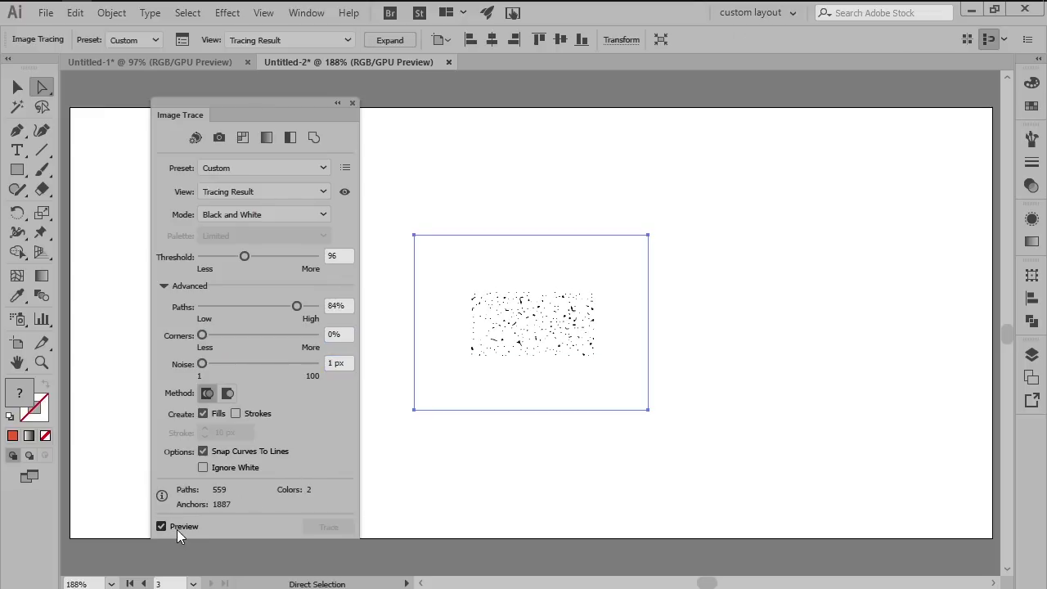
left_click(246, 465)
left_click(390, 39)
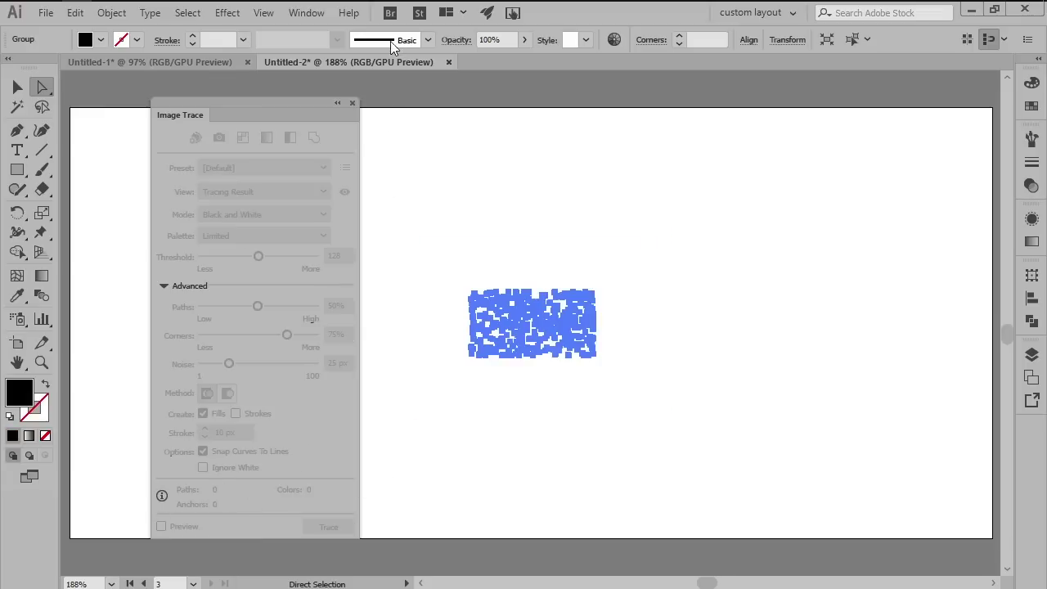
left_click(352, 104)
mouse_move(401, 248)
left_mouse_down()
mouse_move(398, 280)
mouse_move(668, 378)
left_mouse_up()
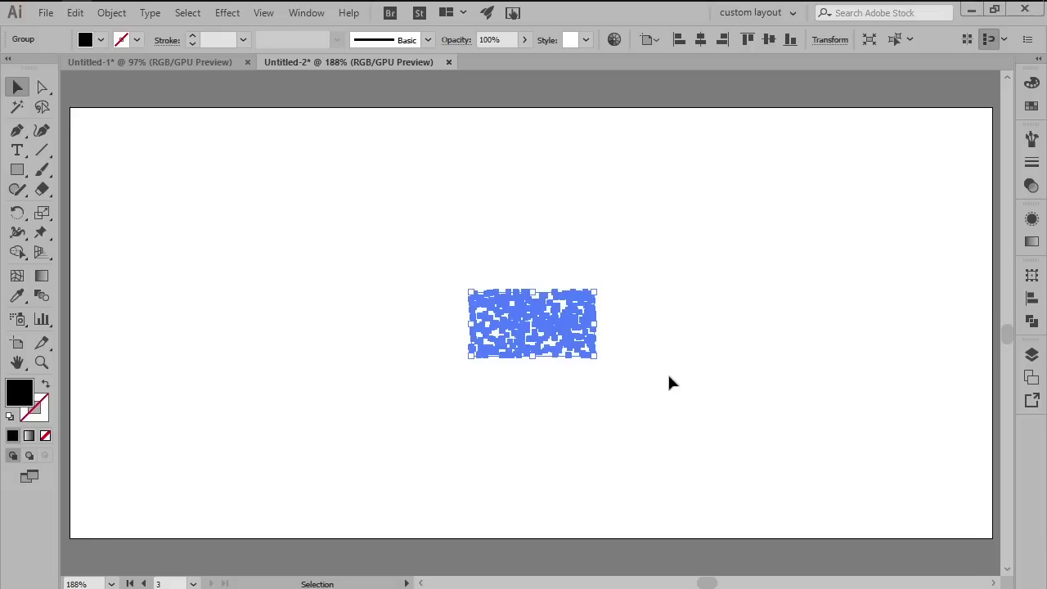
Fill the speck group with the orange-red swatch.
left_click(1031, 105)
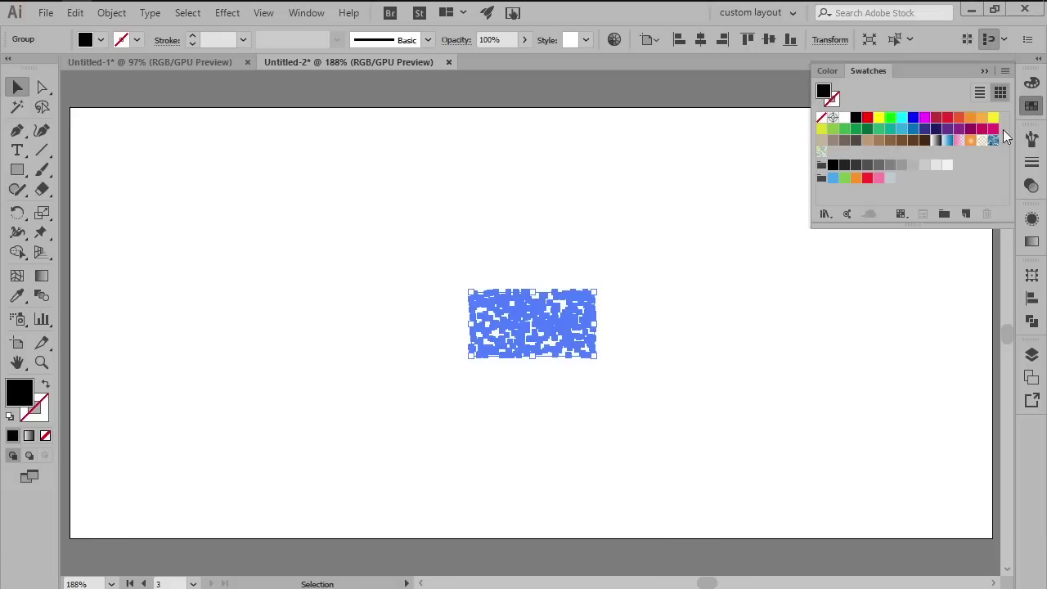
left_click(963, 120)
left_click(1032, 106)
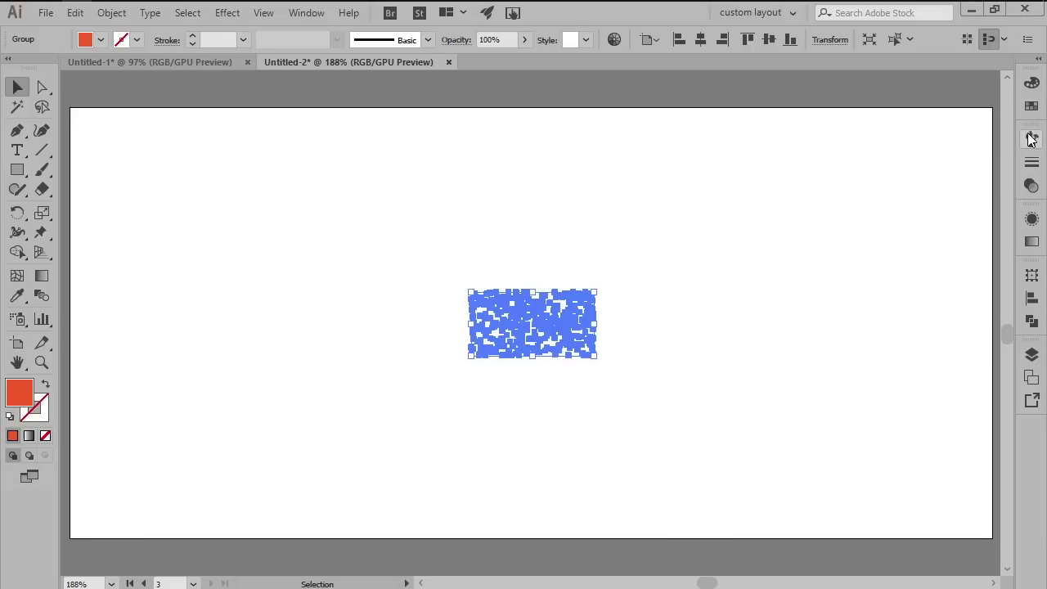
Create an Art Brush named 'texture brush' with Tints and Shades colorization.
left_click(1031, 139)
left_click(966, 319)
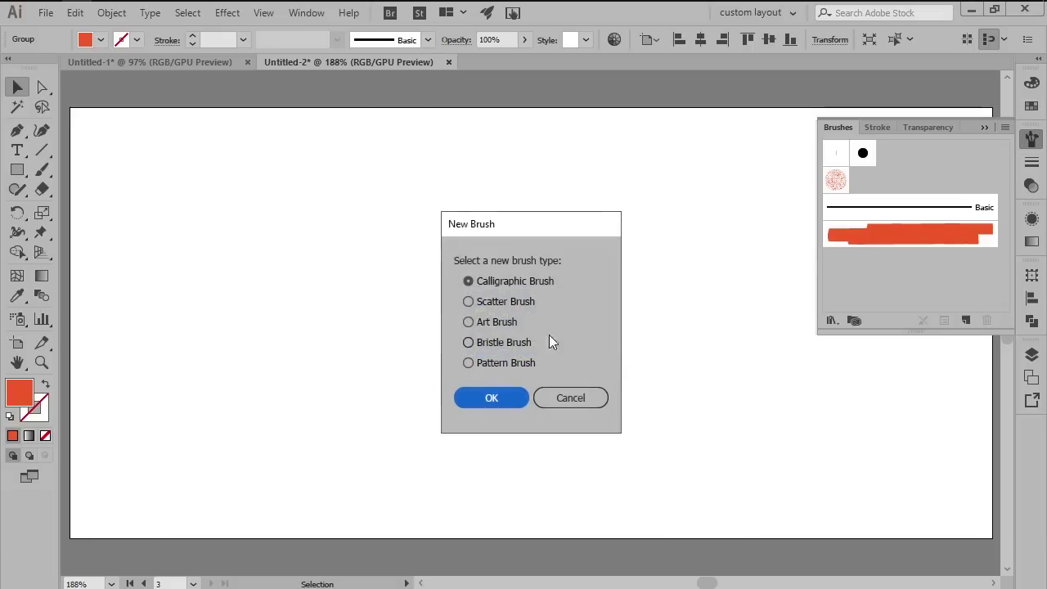
left_click(505, 323)
left_click(500, 394)
type("te")
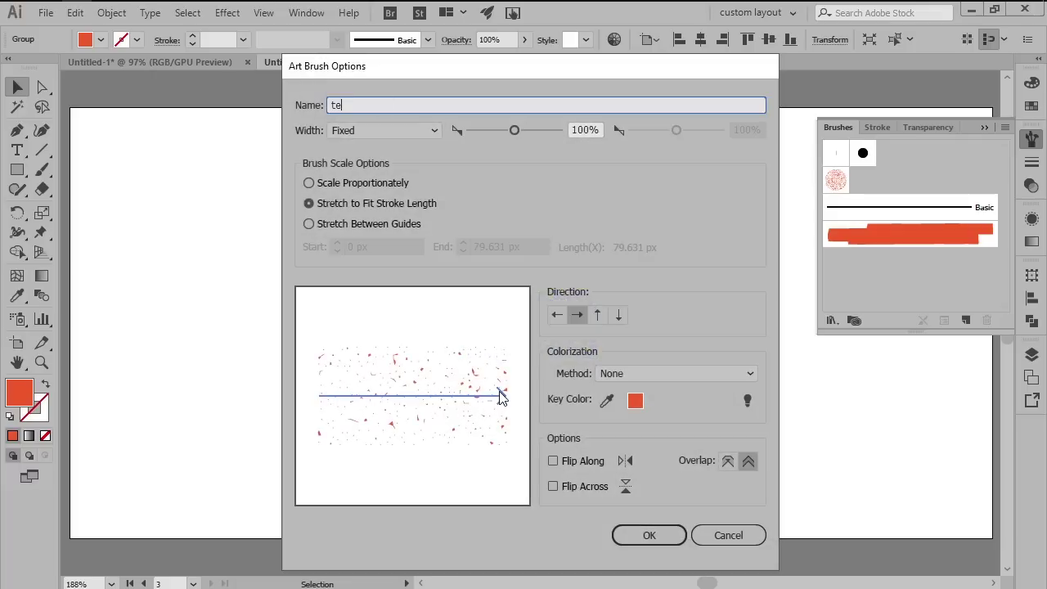
type("xture brush")
left_click(646, 375)
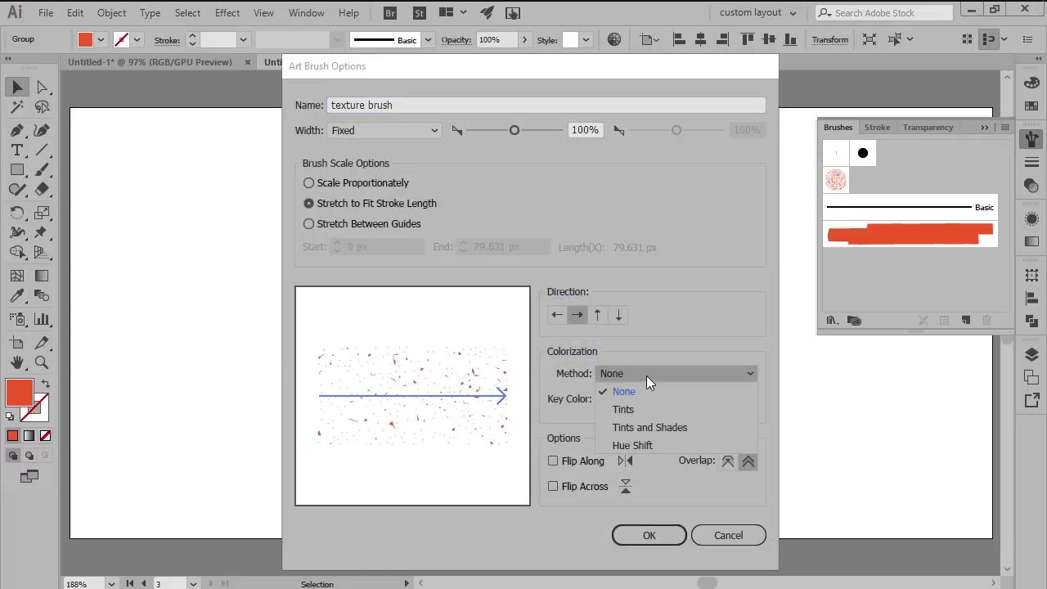
left_click(627, 426)
left_click(649, 533)
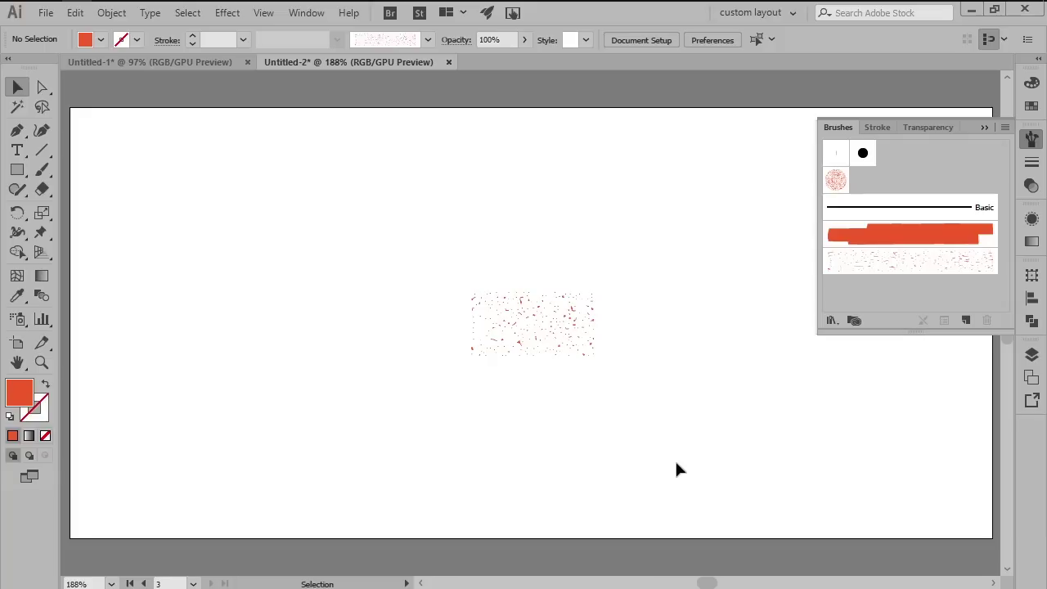
Save the current brushes as a brush library named 'custom brushes'.
left_click(830, 321)
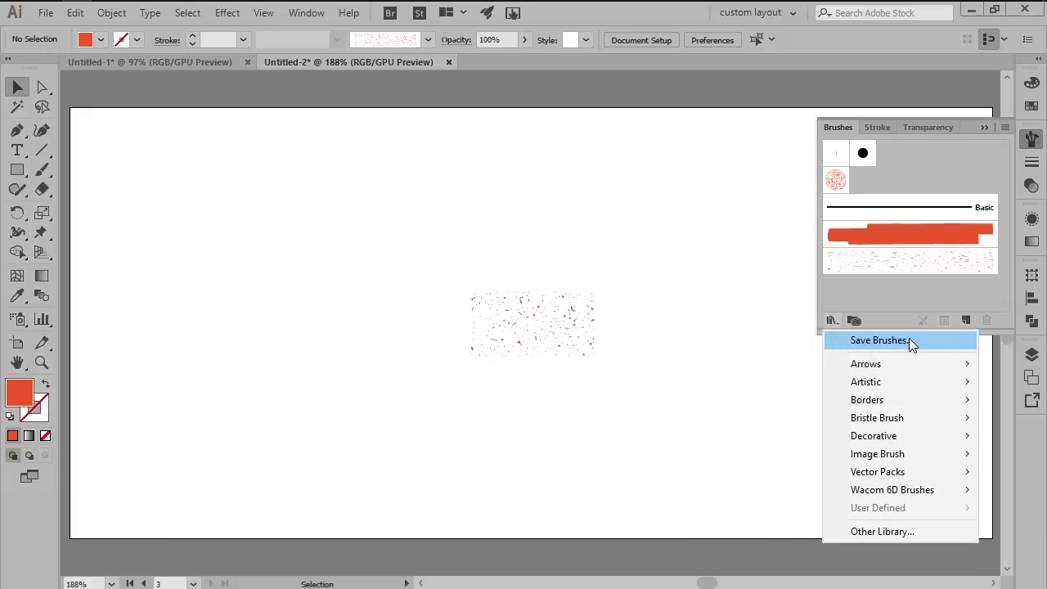
left_click(877, 339)
type("custom brushes")
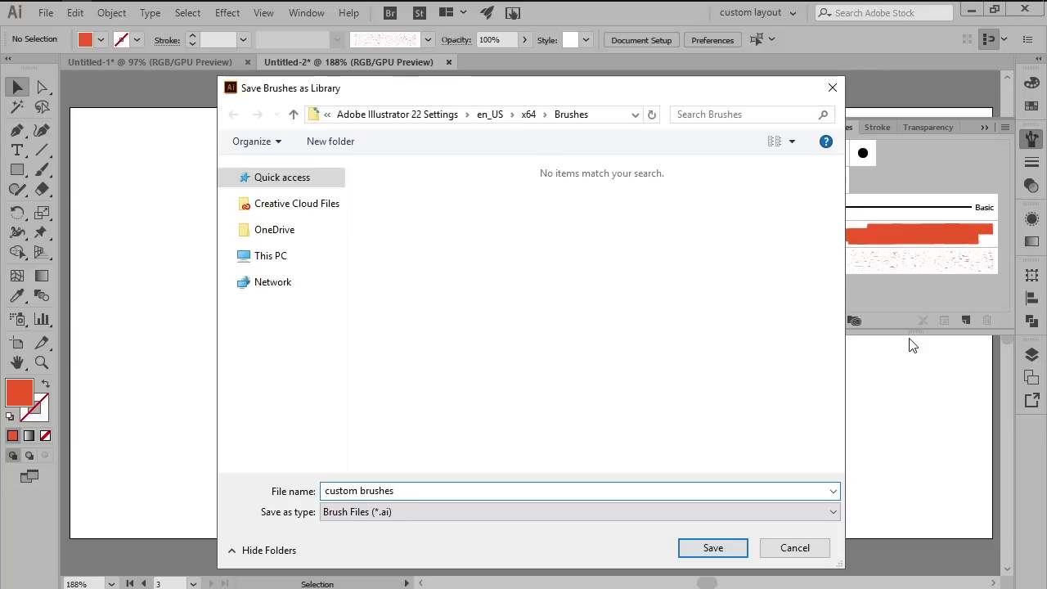
left_click(717, 548)
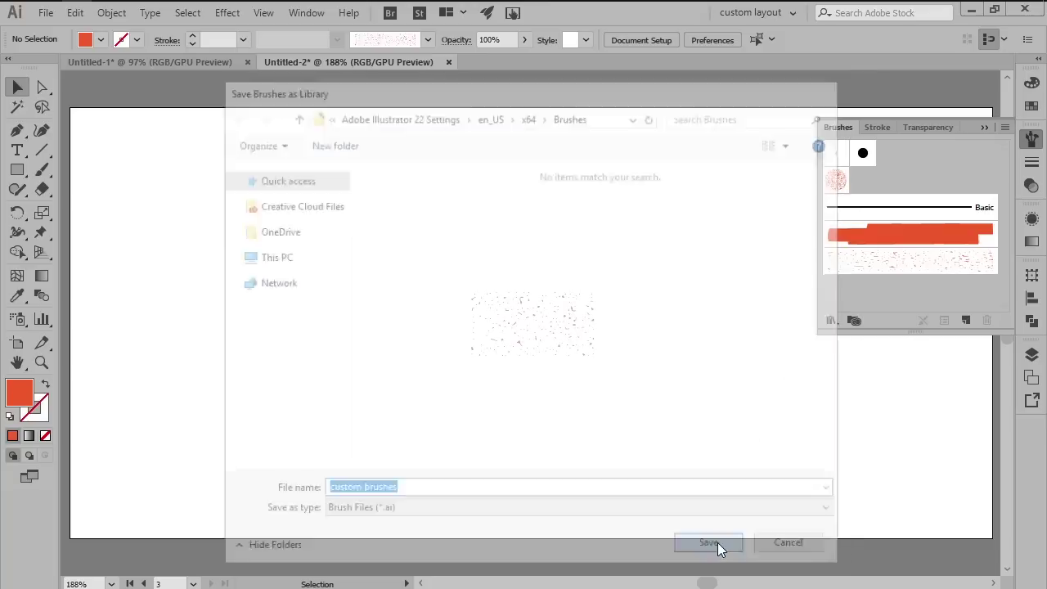
Reopen the 'custom brushes' library from User Defined and scroll through its brushes.
left_click(830, 321)
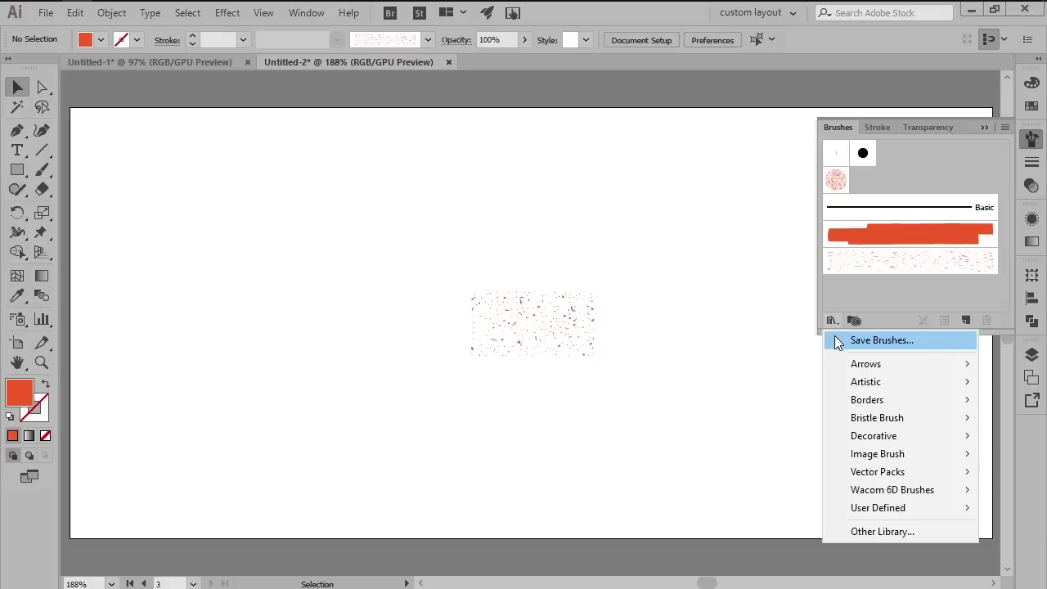
mouse_move(888, 509)
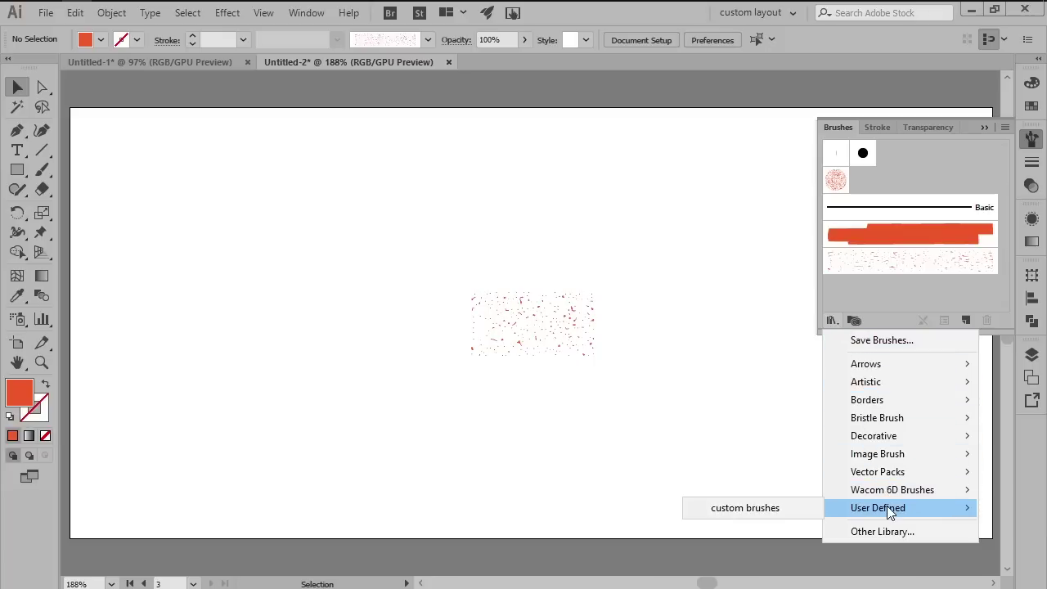
left_click(797, 508)
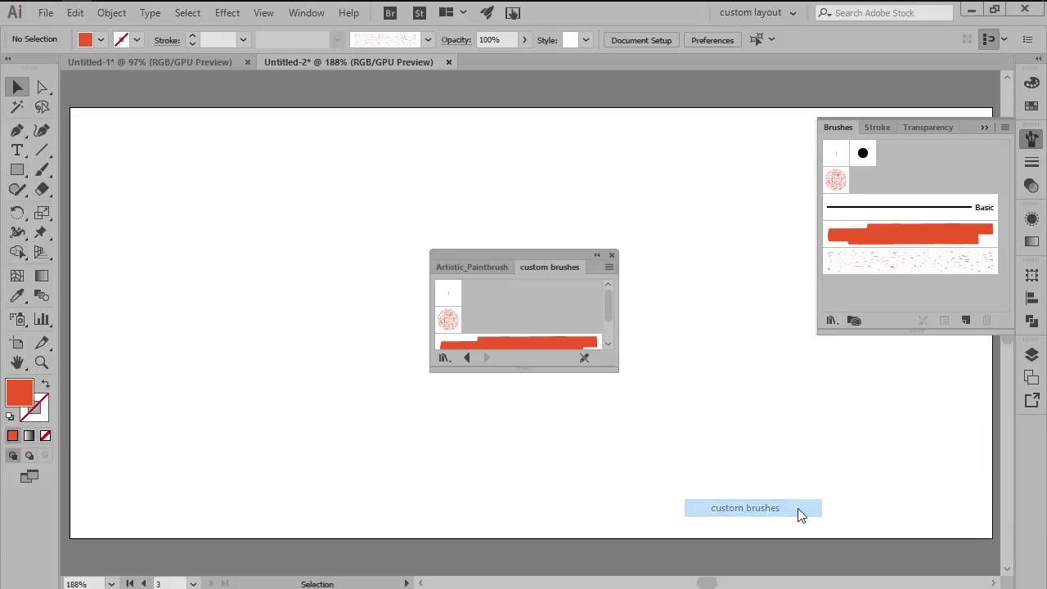
scroll(486, 299, "down", 2)
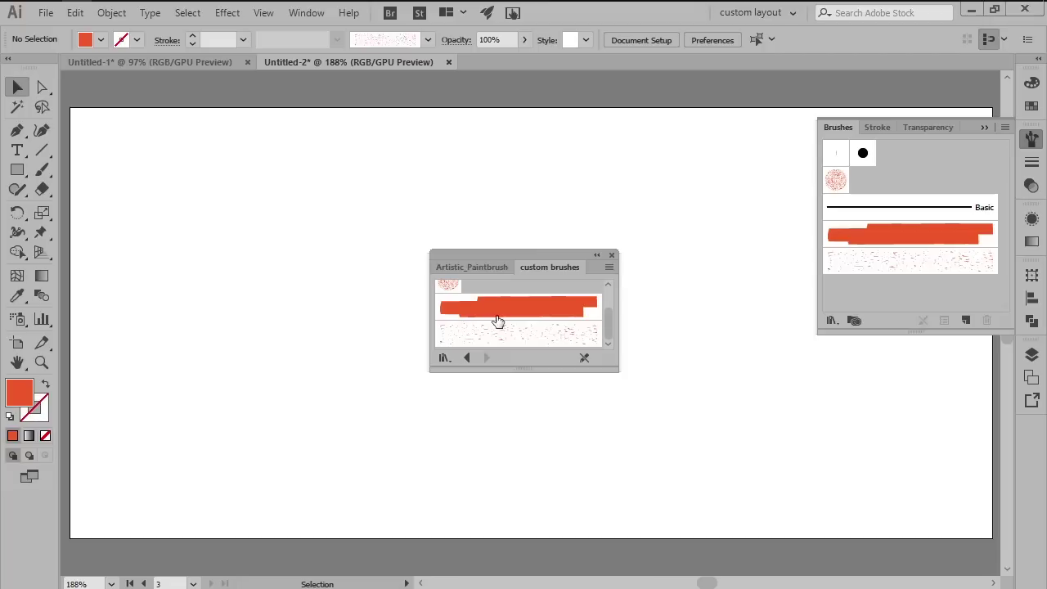
scroll(496, 320, "up", 2)
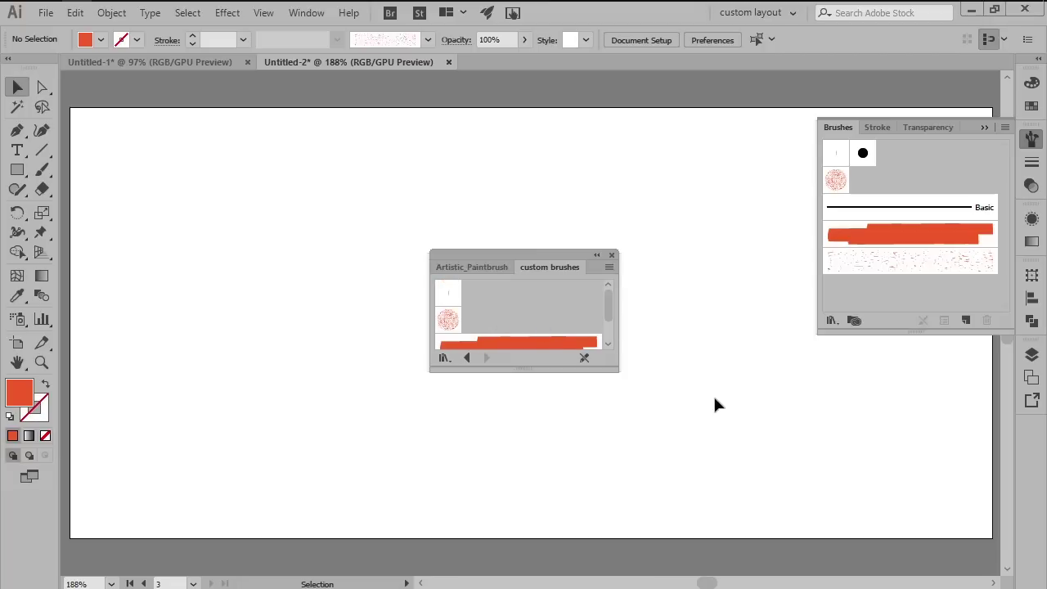
Close the custom brushes library, swap fill and stroke, and open Zeppelin Illustration.
left_click(612, 255)
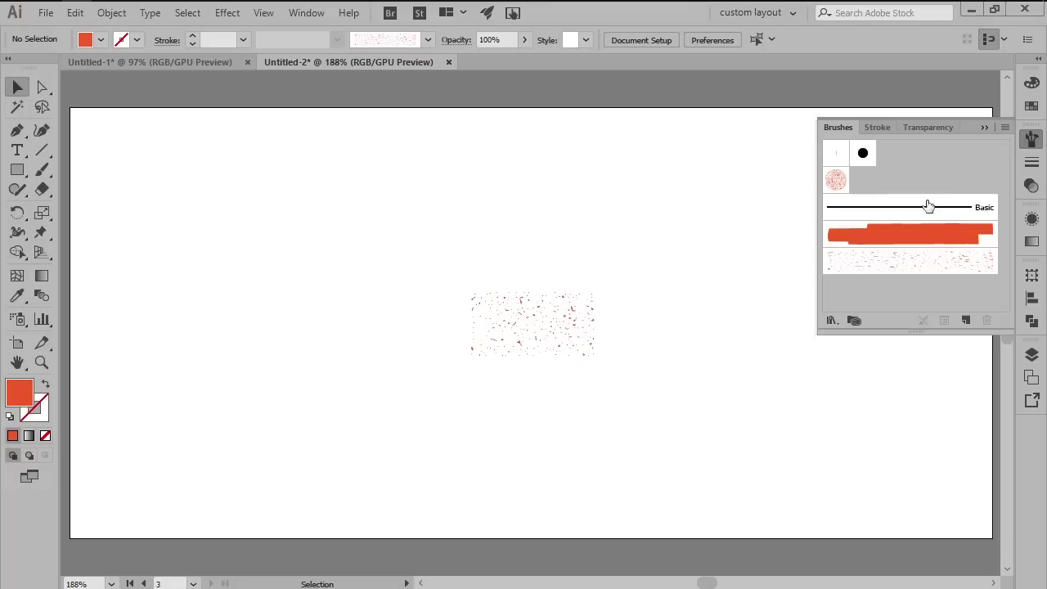
left_click(1030, 144)
key("shift+x")
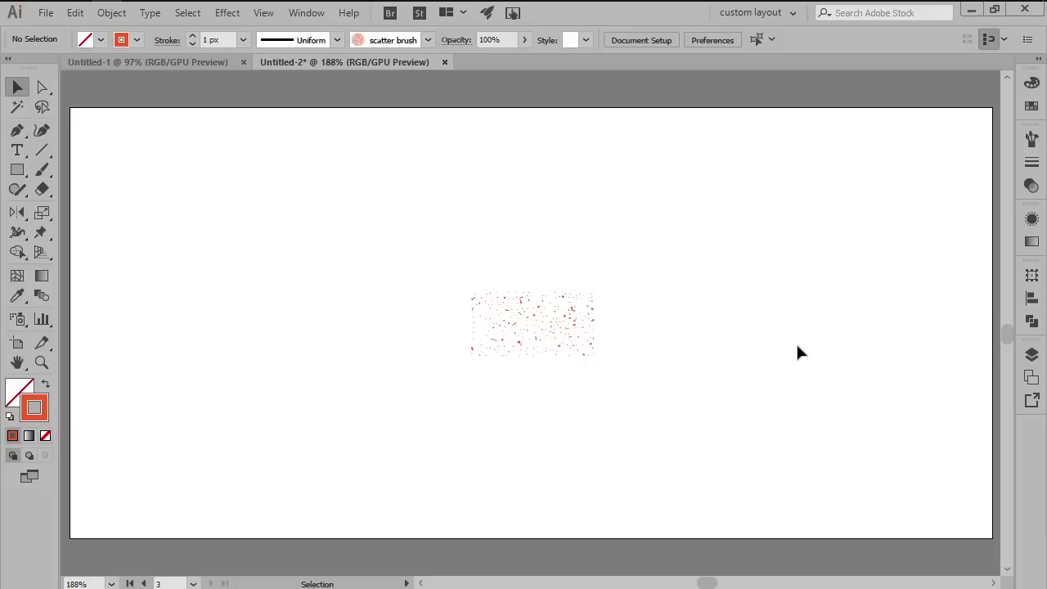
key("ctrl+o")
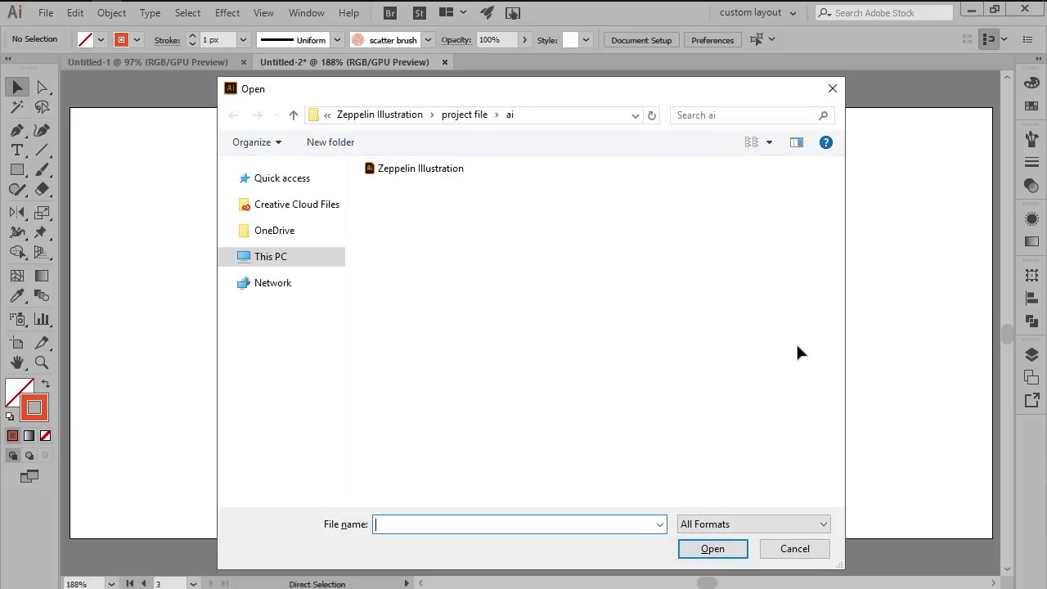
double_click(458, 179)
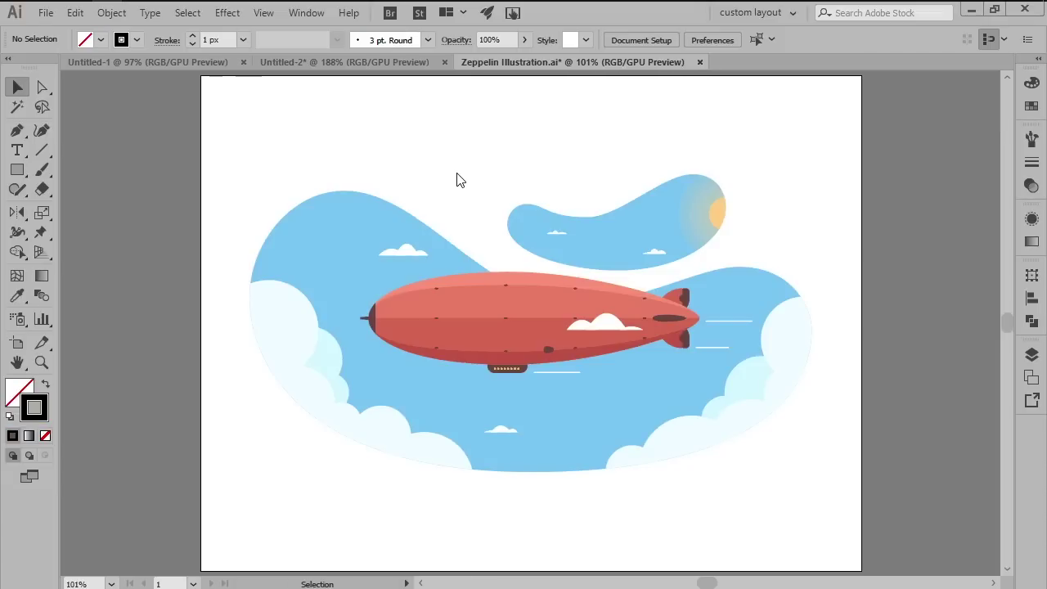
Delete all unused brushes from the document's Brushes panel.
left_click(1031, 139)
left_click(1005, 131)
left_click(926, 218)
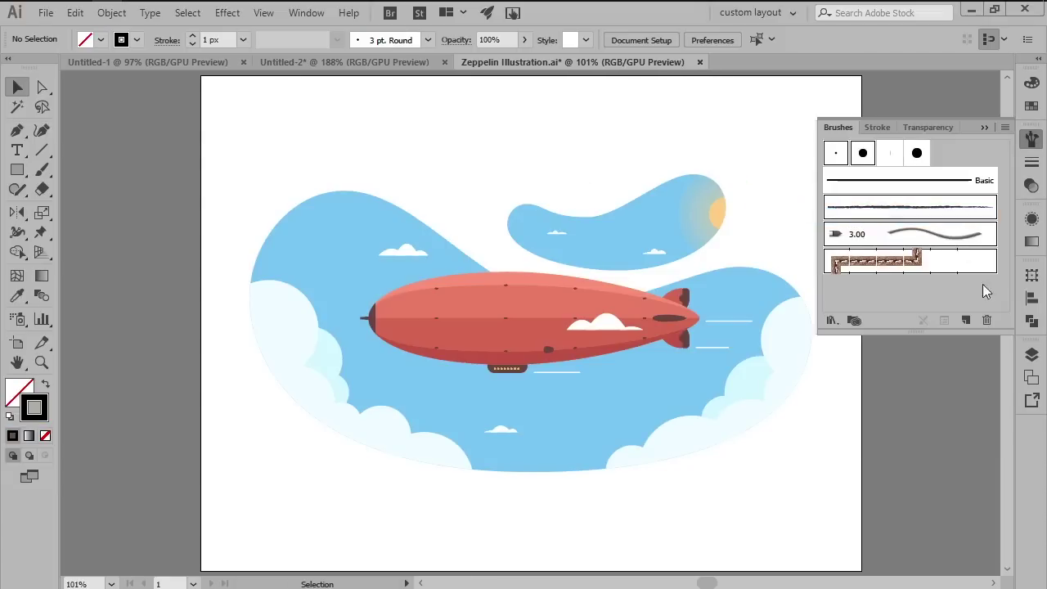
left_click(992, 322)
key("Return")
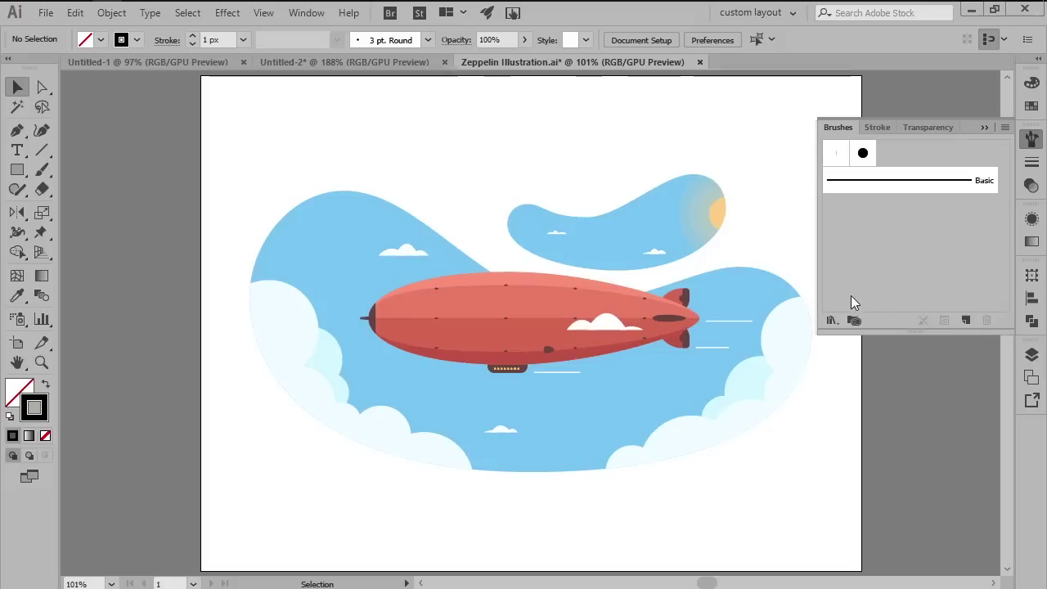
Load the 'custom brushes' library and add its brushes to the document's brushes.
left_click(831, 321)
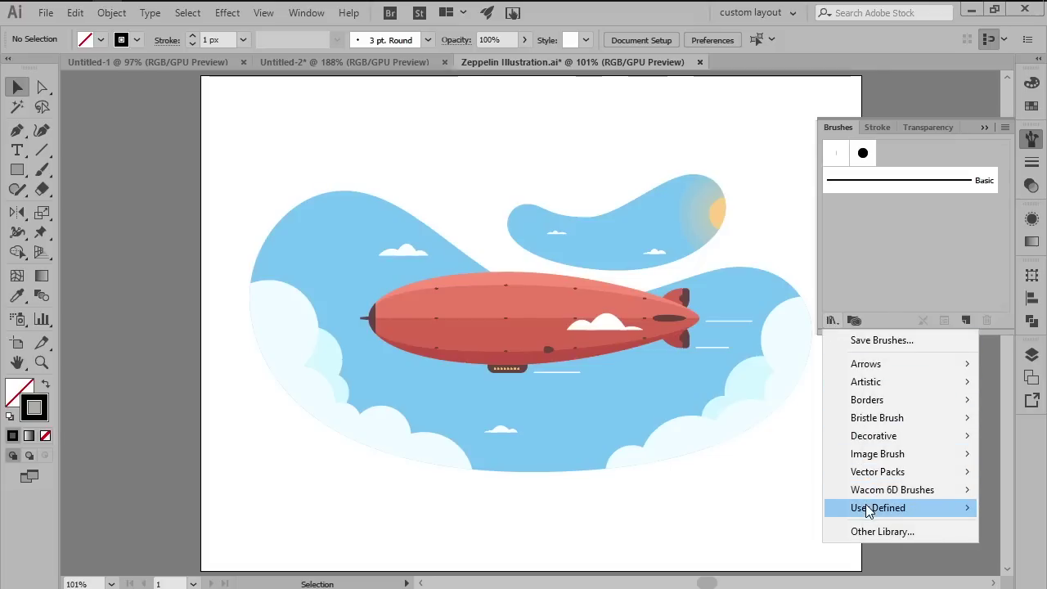
mouse_move(867, 507)
left_click(790, 507)
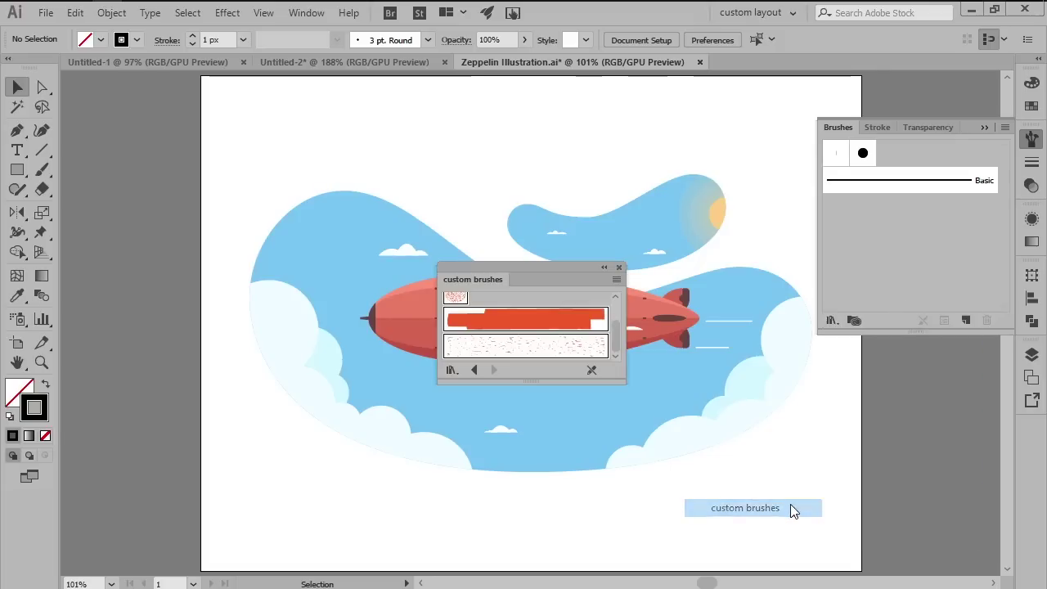
left_click(616, 279)
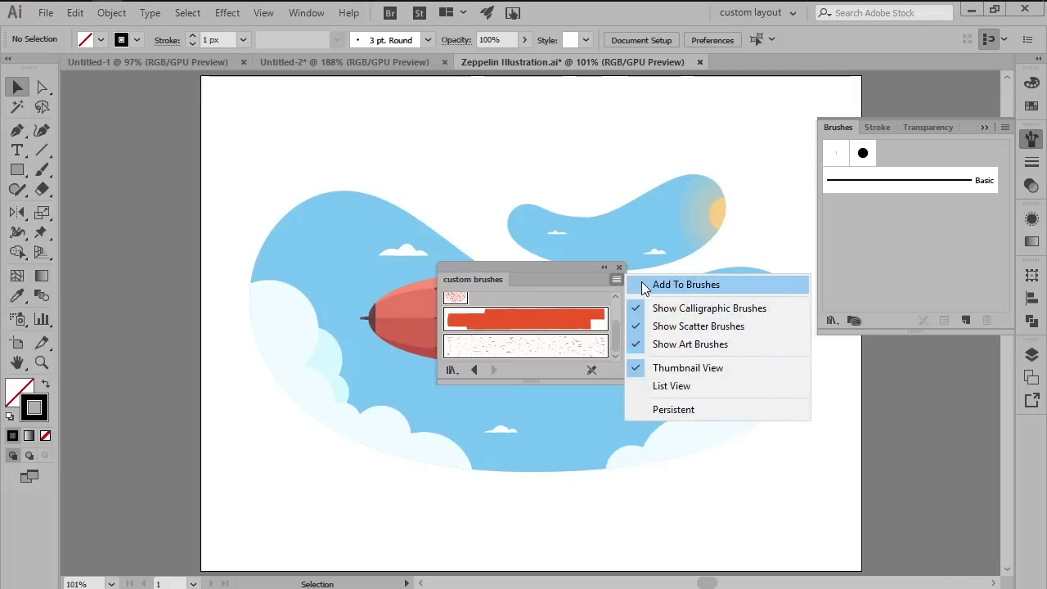
left_click(648, 286)
left_click(620, 268)
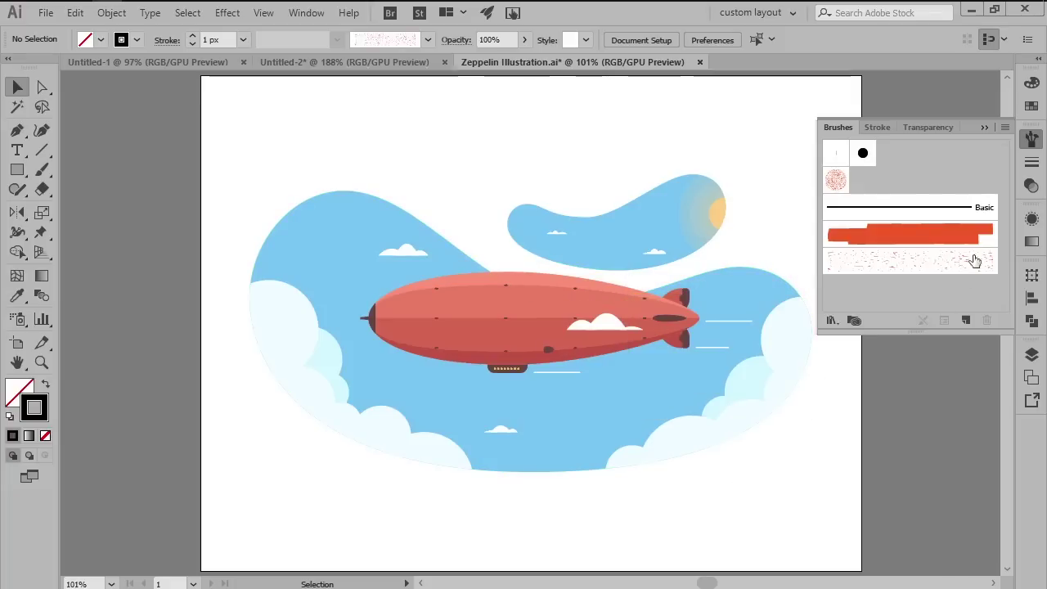
left_click(1030, 146)
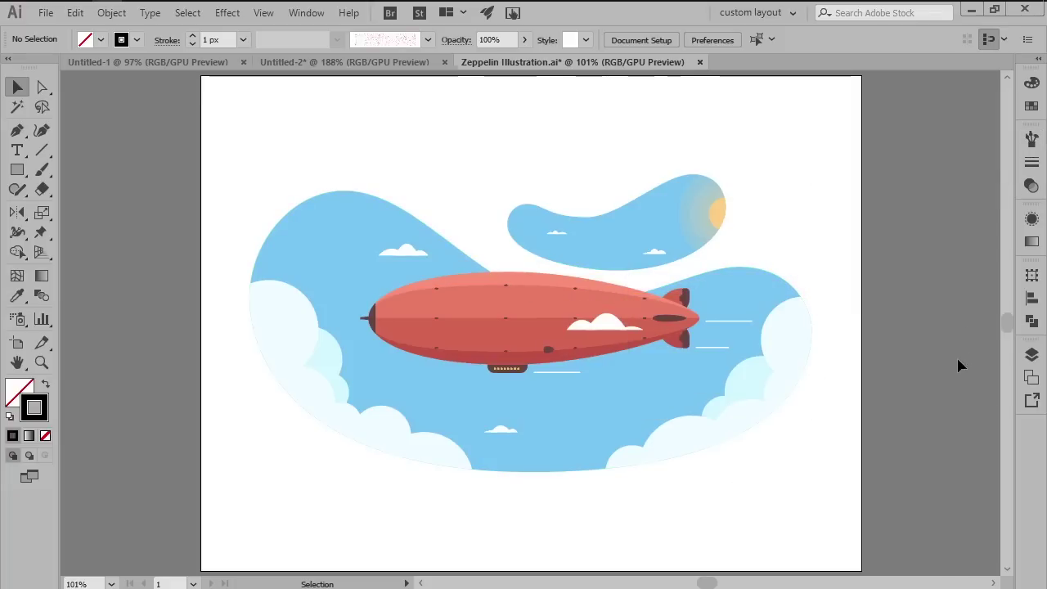
Deselect the background layer, choose the scatter brush, and set the stroke to white.
left_click(1031, 355)
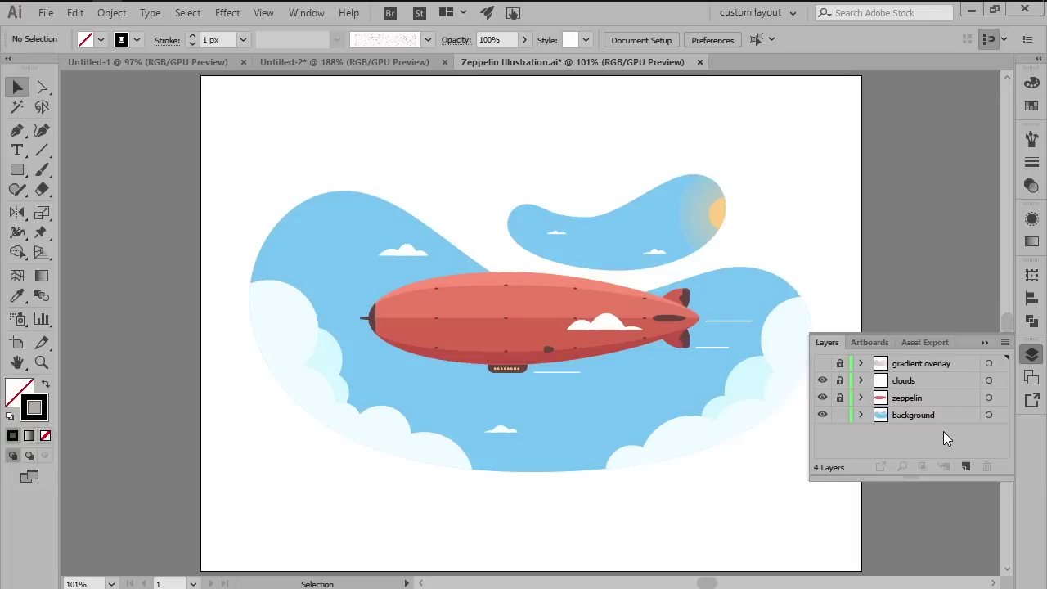
left_click(947, 416)
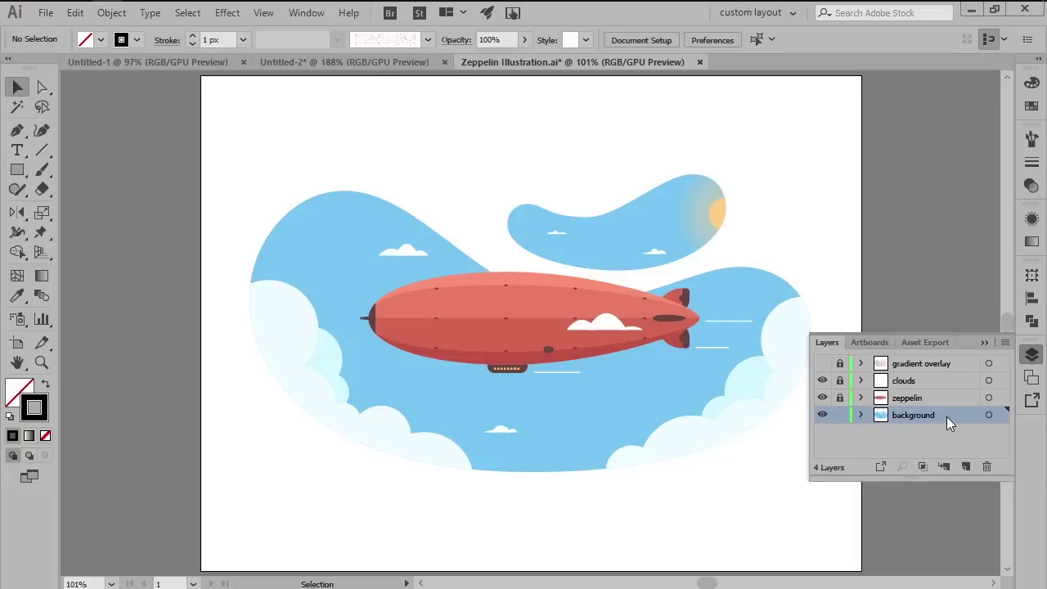
left_click(945, 438)
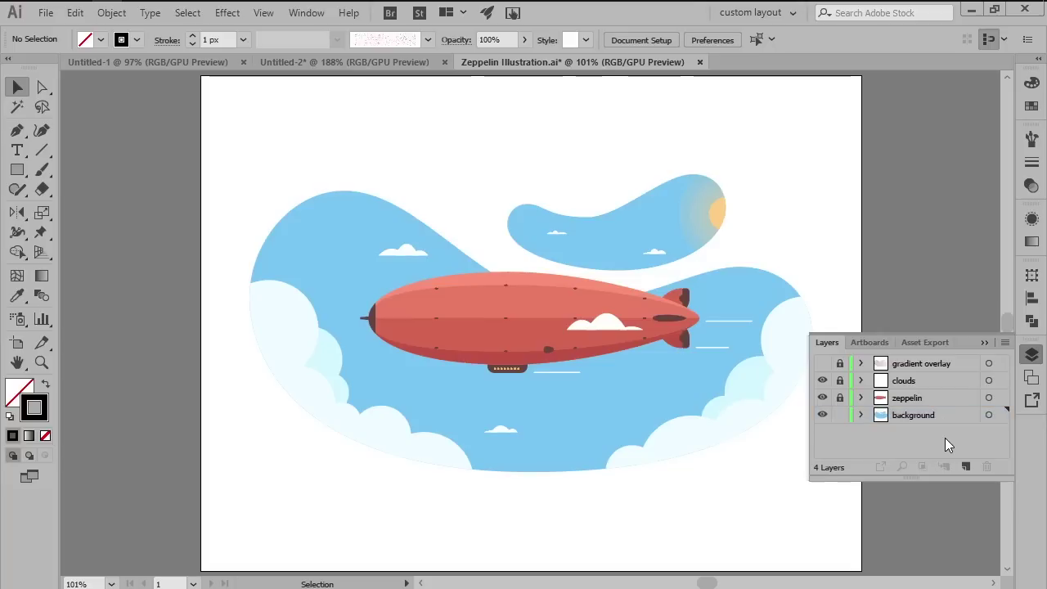
left_click(1032, 139)
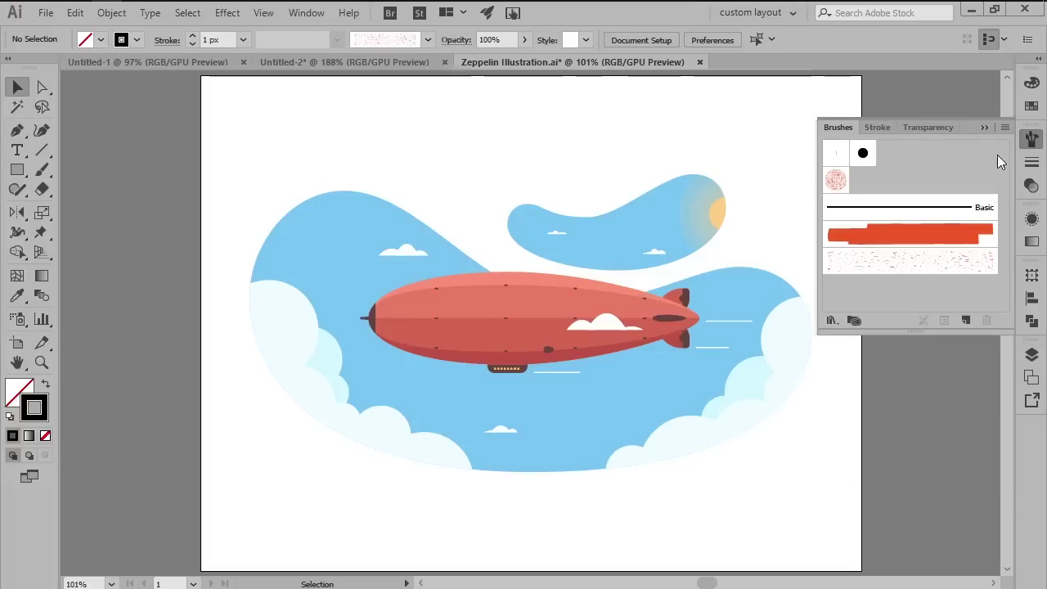
left_click(836, 180)
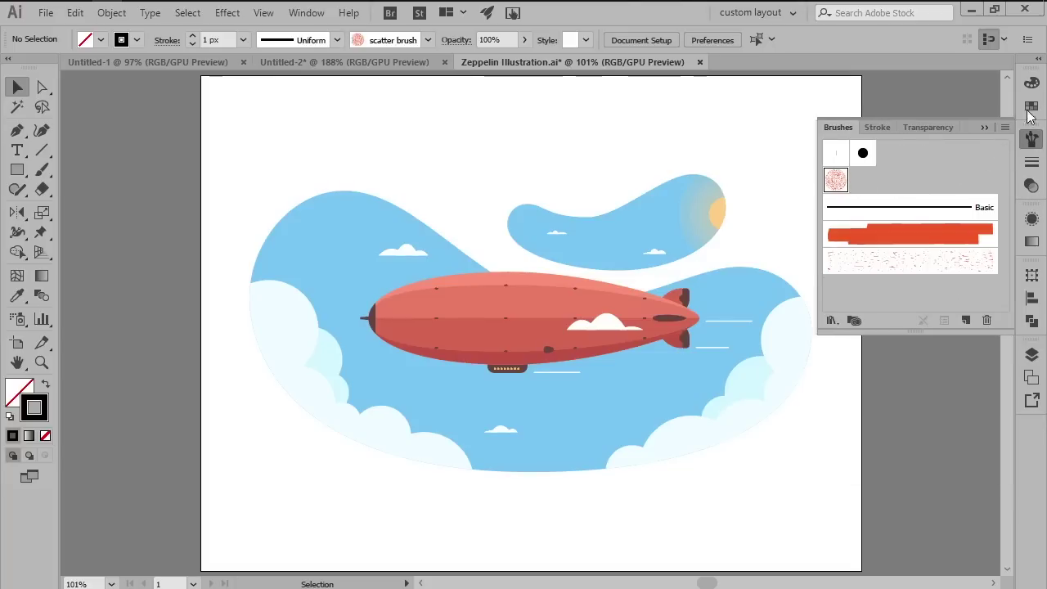
left_click(1031, 107)
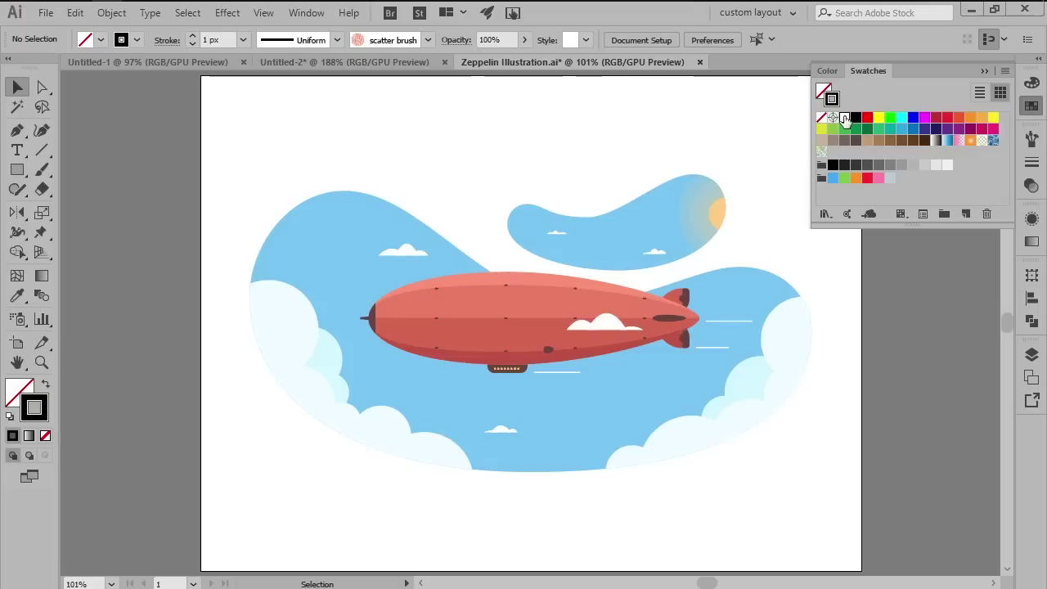
left_click(845, 119)
Paint white scatter-brush grain strokes across the large and small sky shapes.
left_click(1031, 106)
key("b")
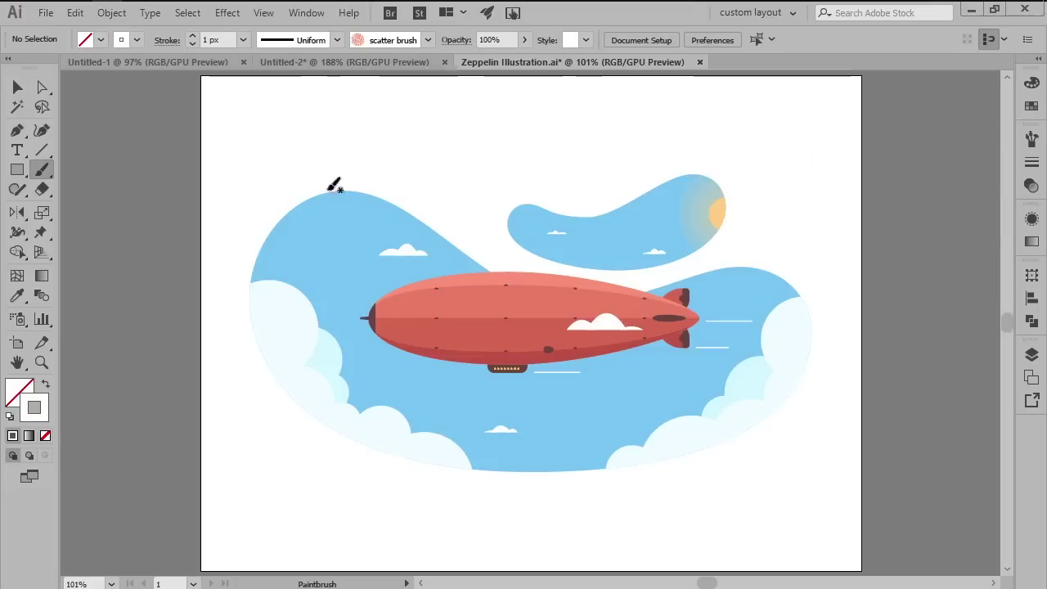
mouse_move(258, 278)
left_mouse_down()
mouse_move(294, 229)
mouse_move(344, 189)
left_mouse_up()
left_click_drag(264, 274, 346, 202)
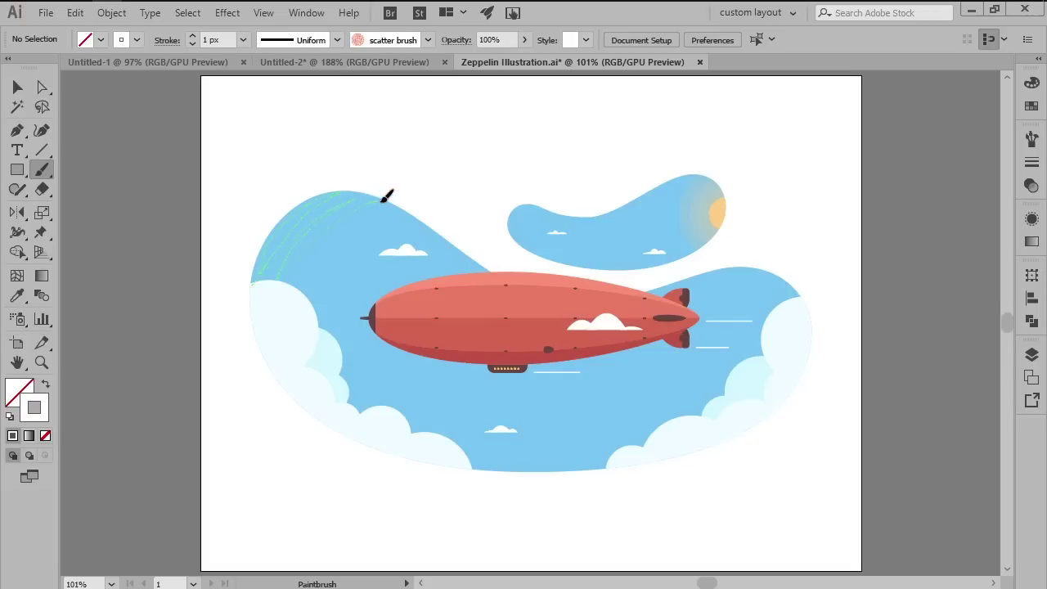
left_click_drag(288, 283, 399, 207)
mouse_move(321, 316)
left_mouse_down()
mouse_move(379, 253)
mouse_move(434, 224)
left_mouse_up()
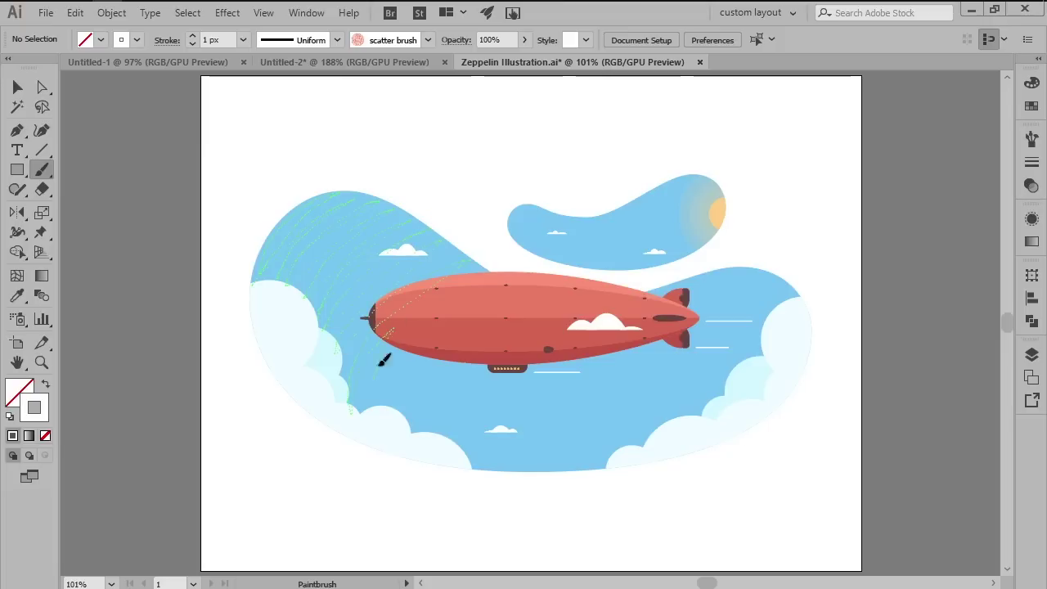
mouse_move(383, 360)
left_mouse_down()
mouse_move(391, 409)
mouse_move(440, 387)
mouse_move(455, 452)
mouse_move(472, 466)
mouse_move(508, 475)
mouse_move(538, 451)
left_mouse_up()
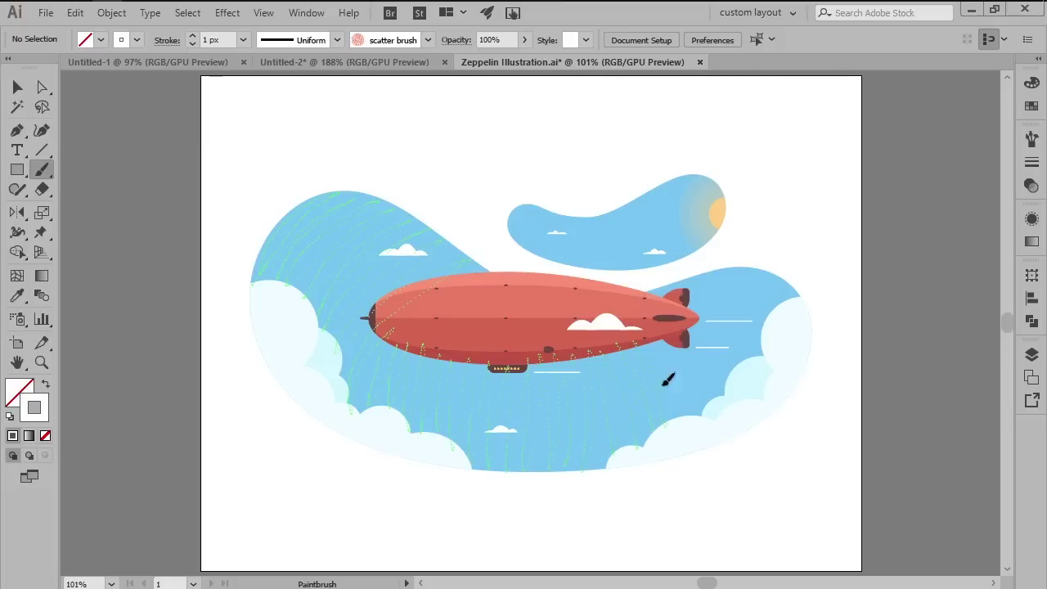
mouse_move(733, 312)
left_mouse_down()
mouse_move(766, 341)
mouse_move(765, 293)
left_mouse_up()
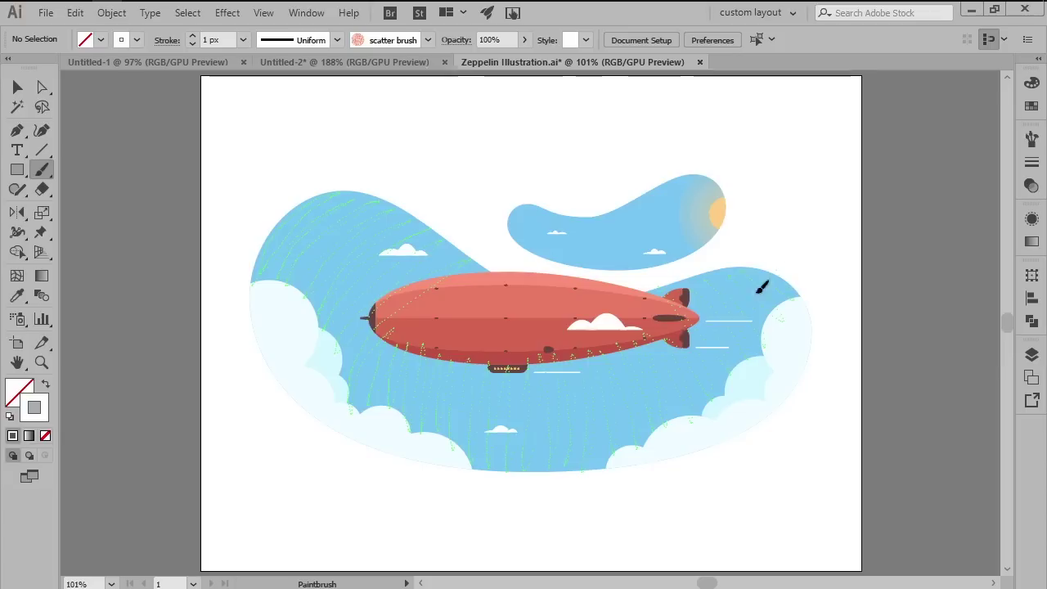
mouse_move(532, 206)
left_mouse_down()
mouse_move(562, 262)
mouse_move(591, 248)
mouse_move(619, 260)
left_mouse_up()
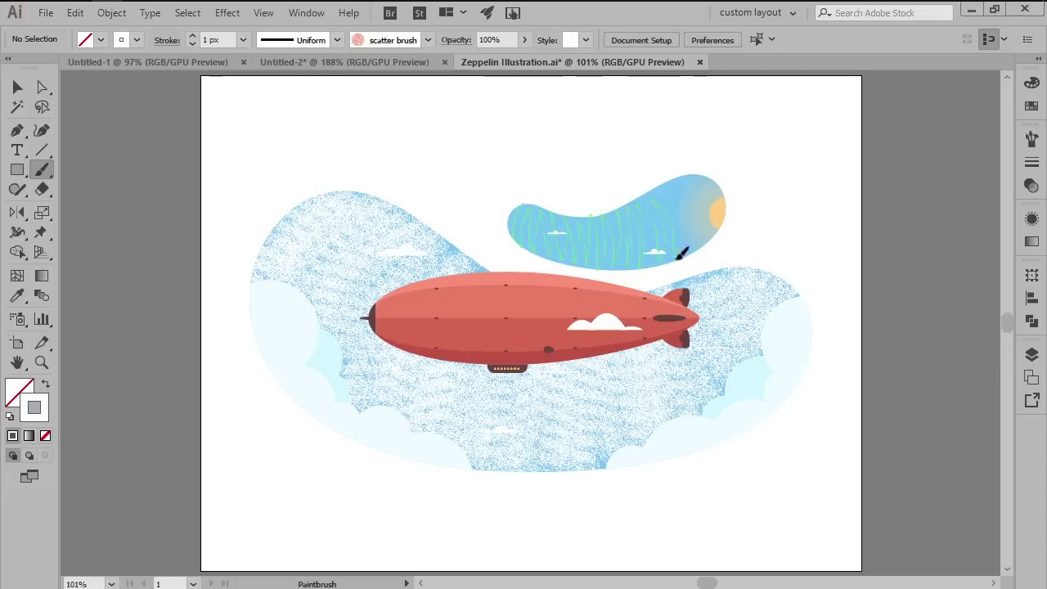
Select the grain strokes on both sky shapes and set their opacity to 24%.
key("v")
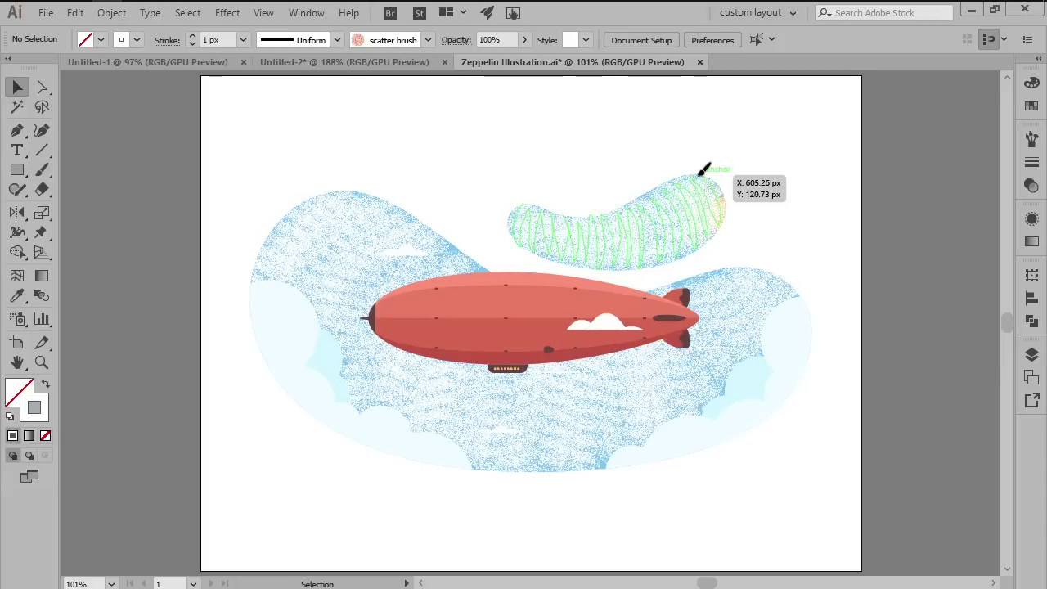
left_click(694, 183)
left_click(743, 301, "shift")
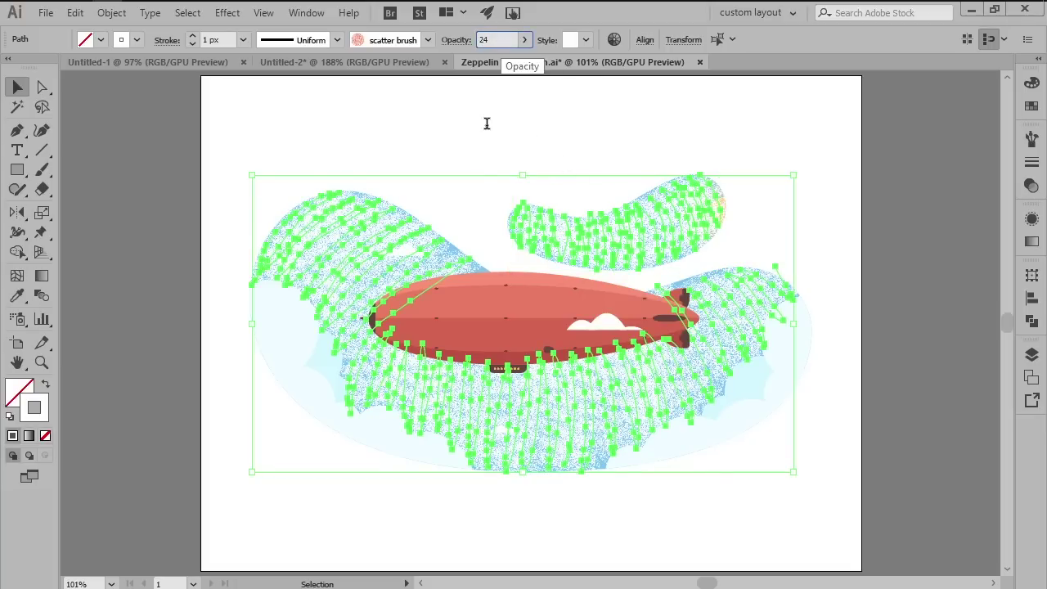
key("Return")
left_click(483, 210)
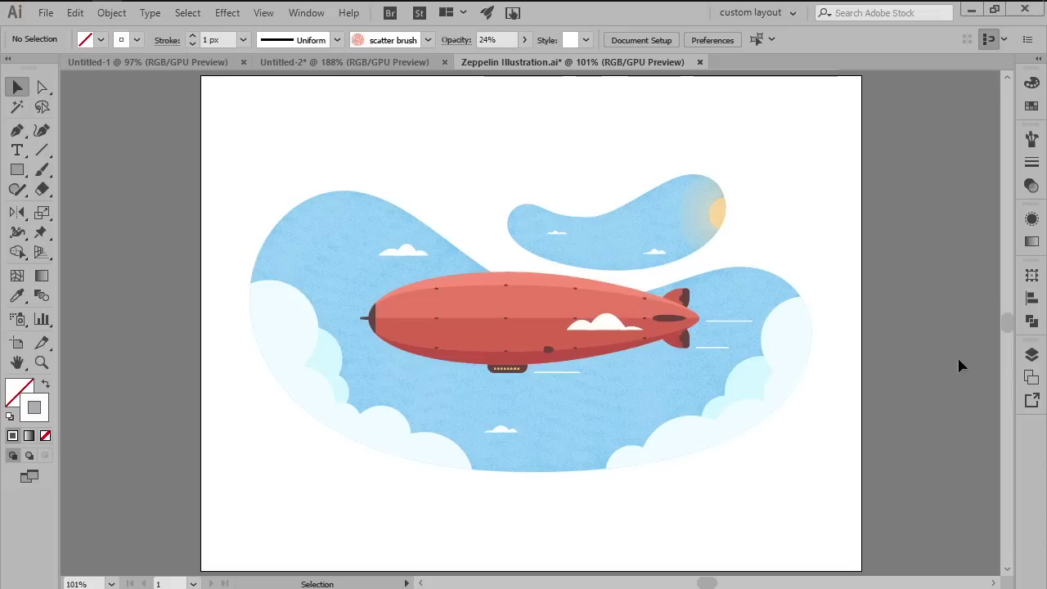
Unlock the clouds layer in the Layers panel.
left_click(1031, 355)
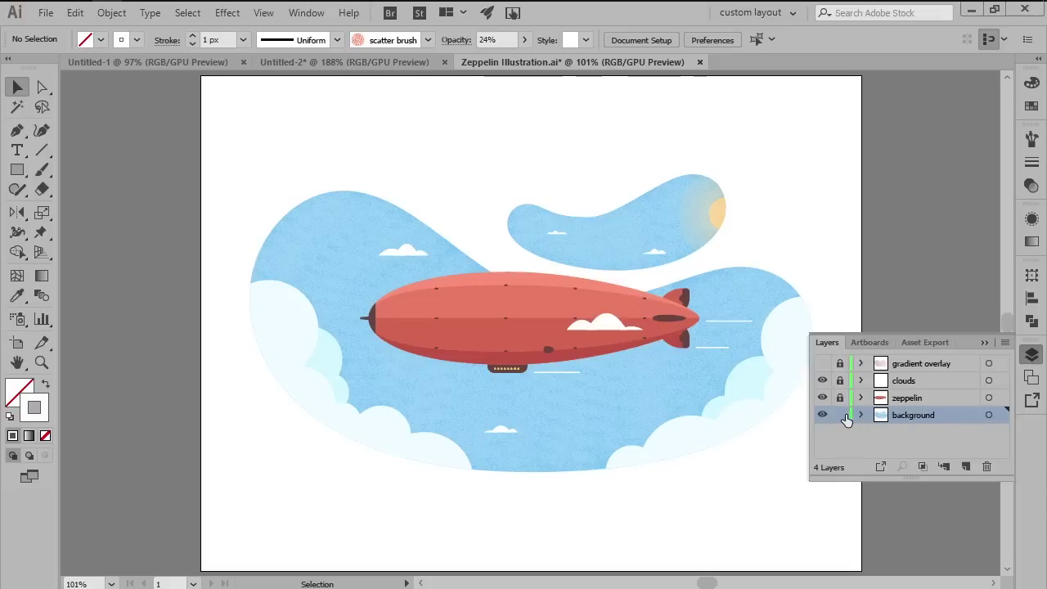
left_click(839, 380)
left_click(924, 380)
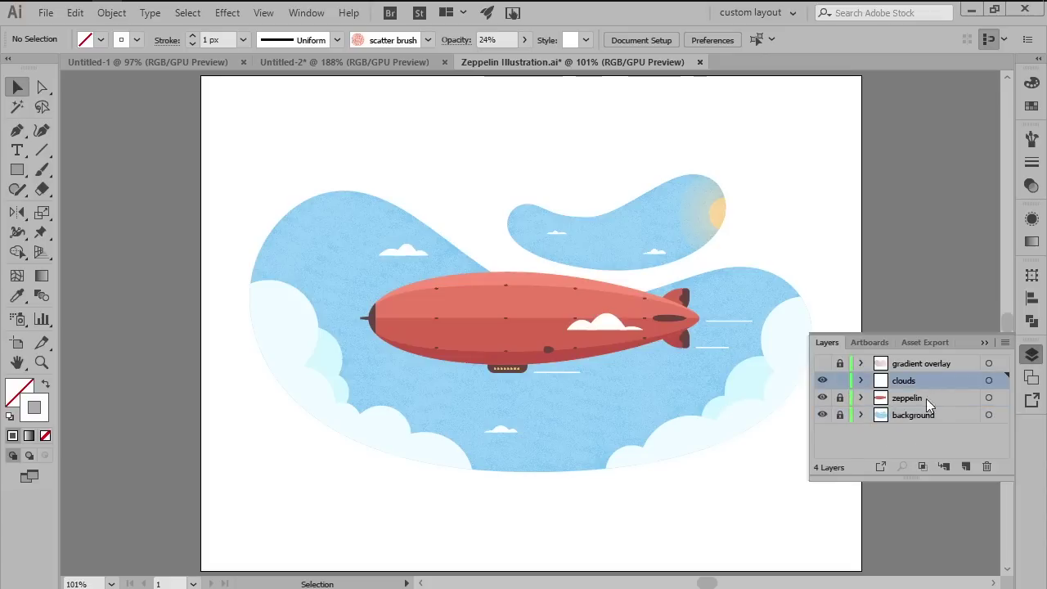
left_click(927, 437)
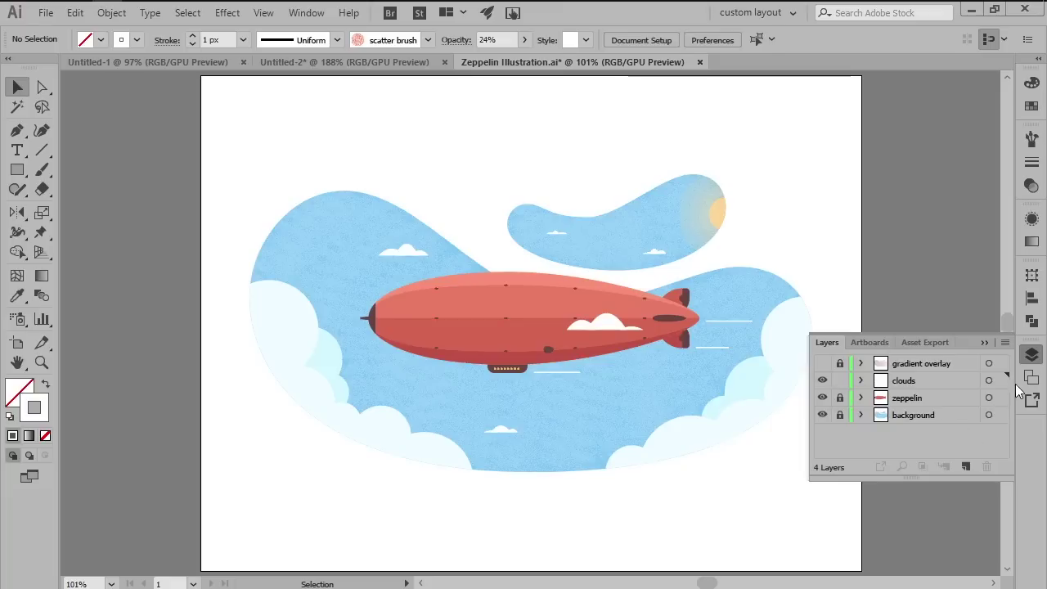
left_click(1031, 354)
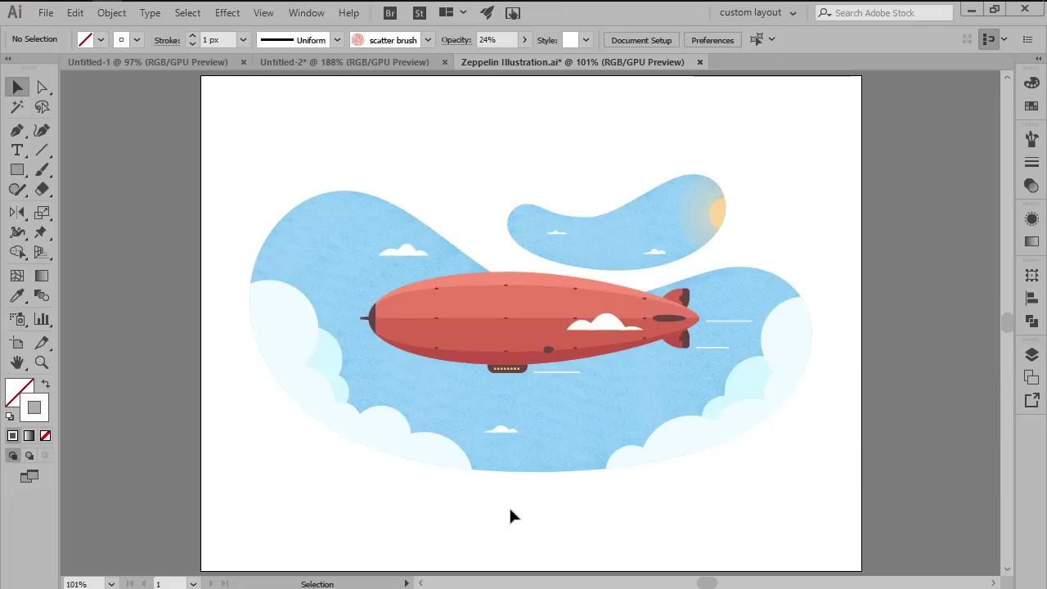
left_click(427, 478)
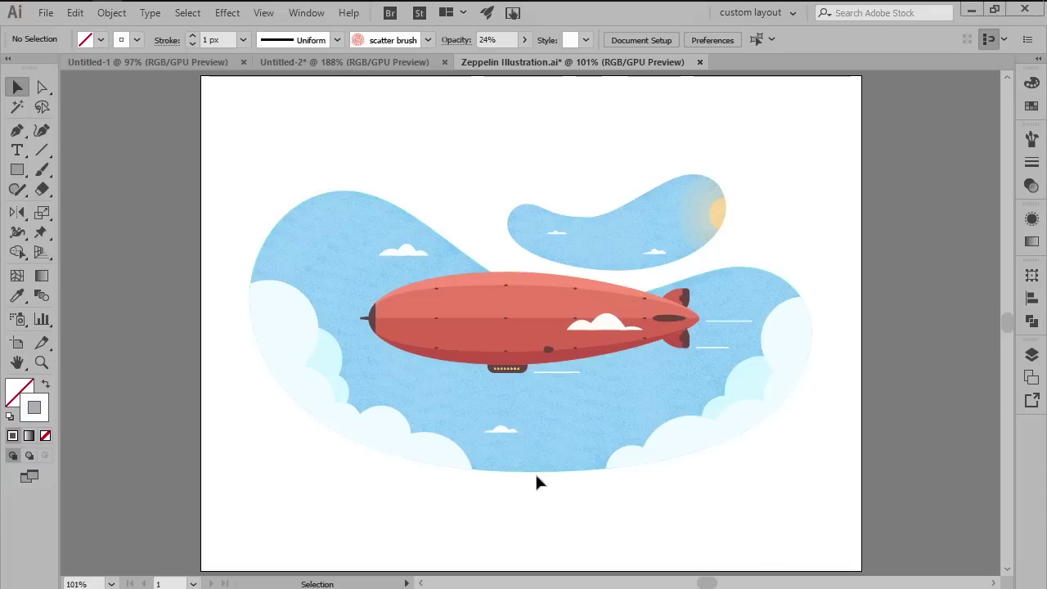
Isolate the sky clip group for editing, with the scatter brush selected.
left_click(299, 331)
double_click(300, 332)
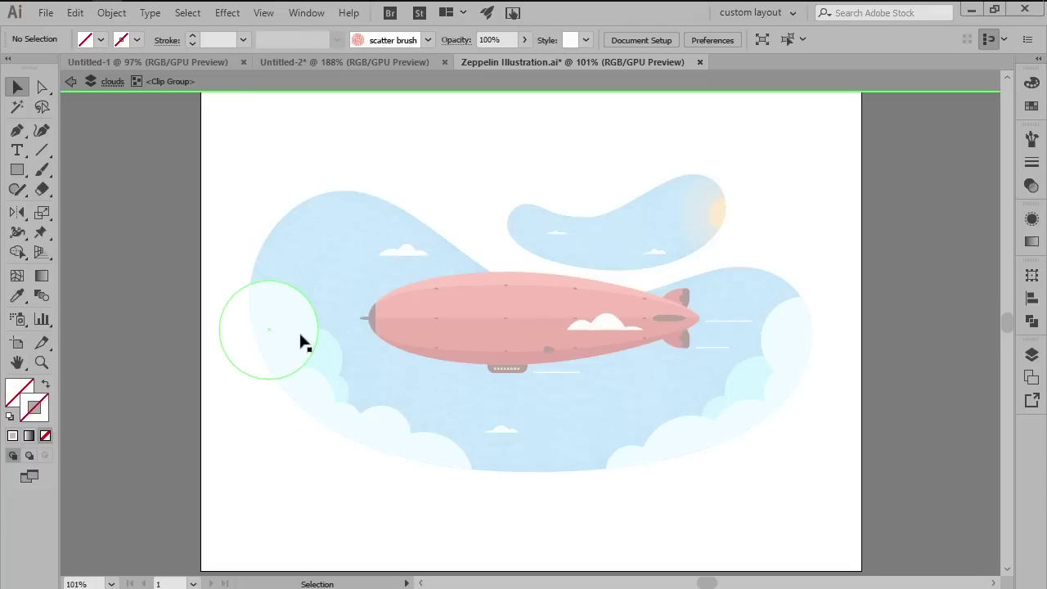
left_click(1031, 140)
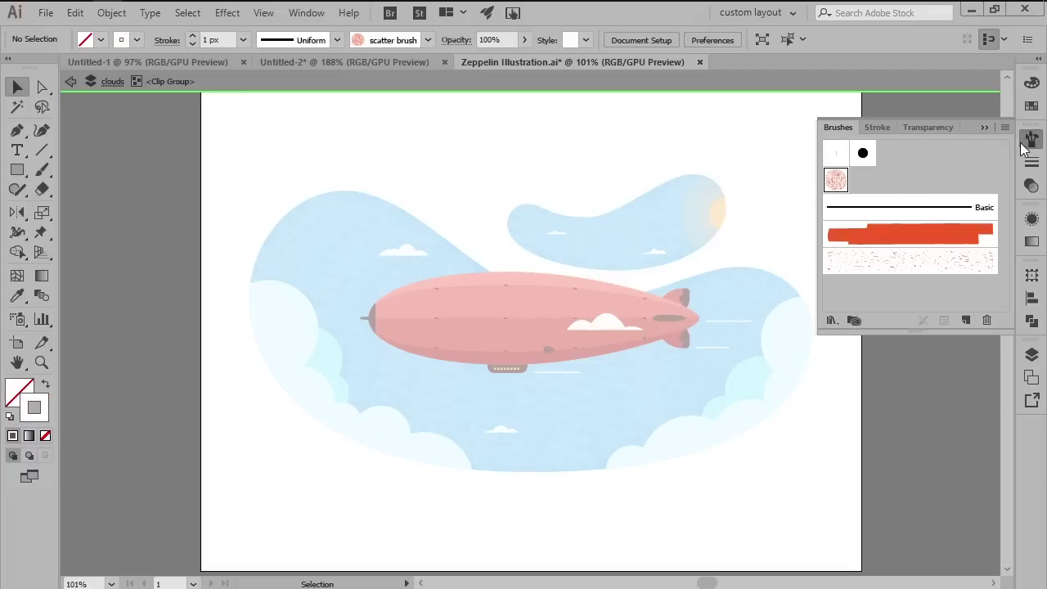
left_click(1023, 147)
Paint scatter-brush speckles along the left and right cloud edges and group both strokes.
key("b")
mouse_move(243, 289)
left_mouse_down()
mouse_move(310, 289)
mouse_move(319, 334)
mouse_move(305, 367)
mouse_move(502, 473)
left_mouse_up()
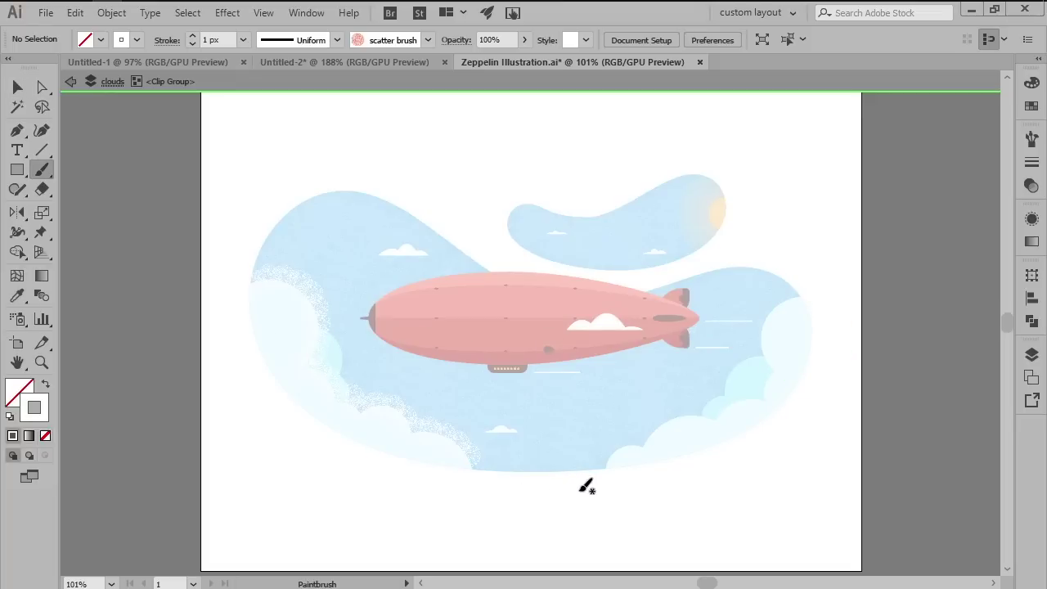
mouse_move(594, 478)
left_mouse_down()
mouse_move(642, 435)
mouse_move(767, 386)
mouse_move(822, 295)
mouse_move(824, 305)
left_mouse_up()
key("v")
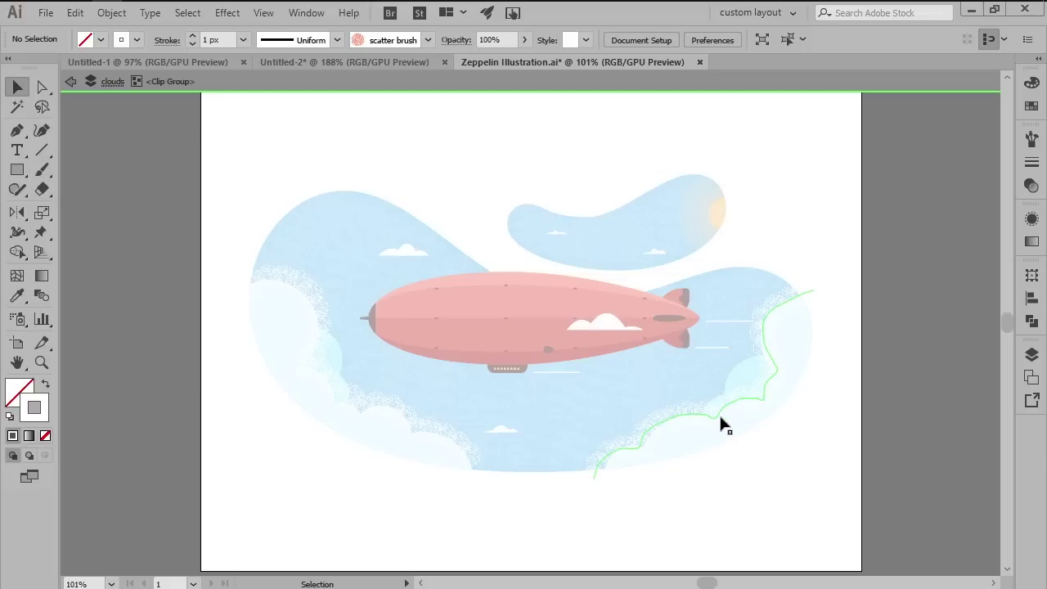
left_click(719, 413)
left_click(449, 440, "shift")
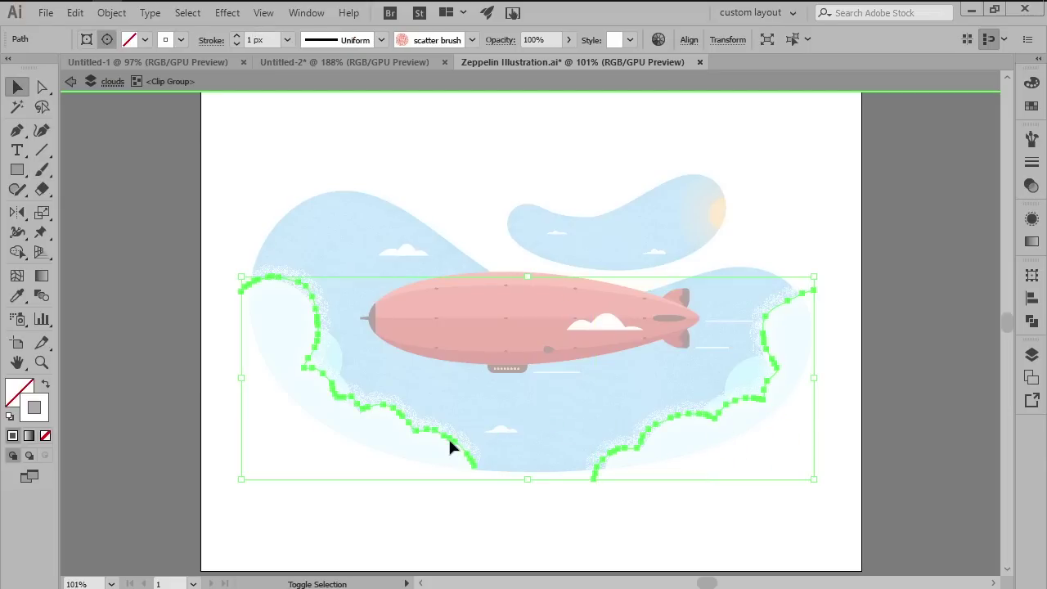
key("ctrl+g")
Set the fill colour to light blue D4F7FF in the Color Picker.
left_click(512, 495)
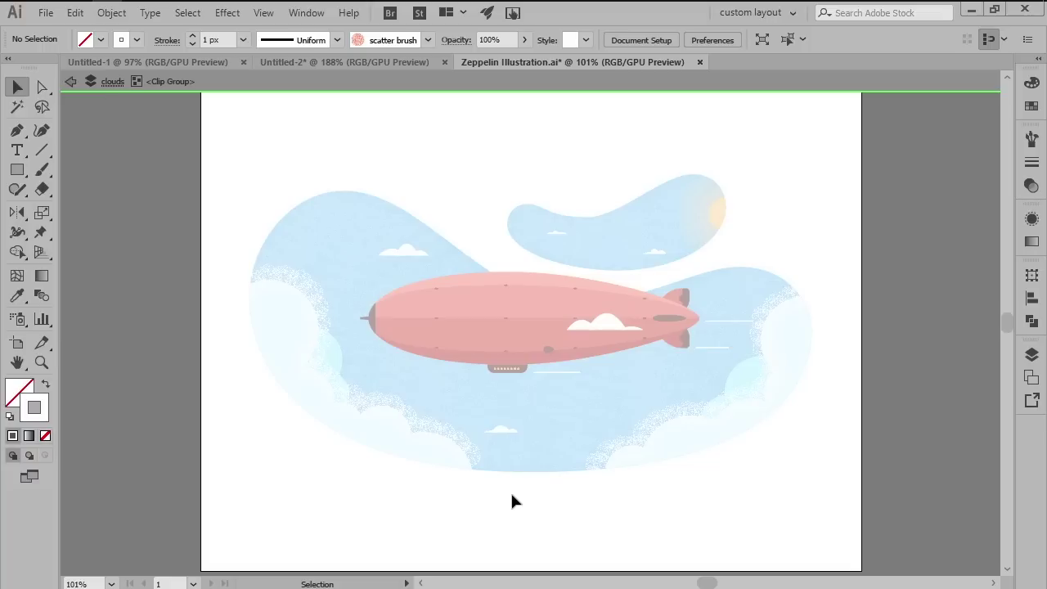
left_click(327, 362)
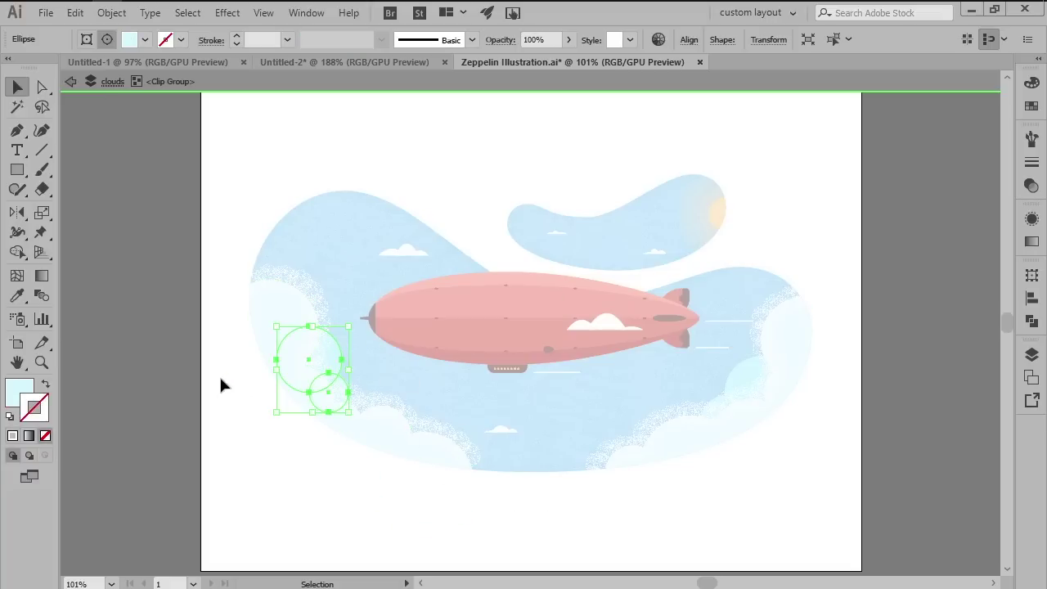
double_click(19, 392)
key("Return")
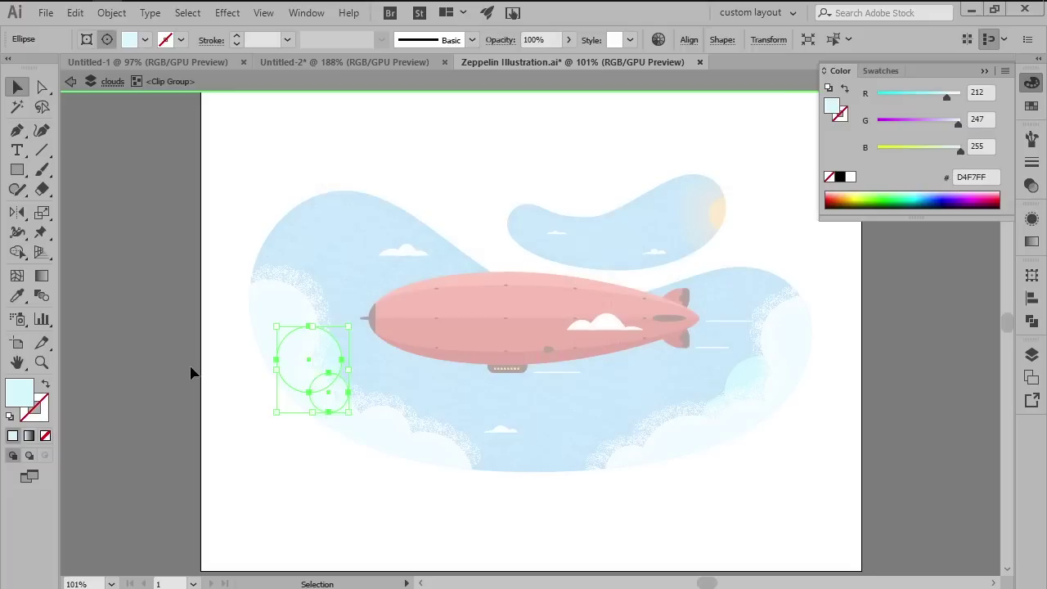
left_click(191, 369)
left_click(304, 368)
left_click(202, 387)
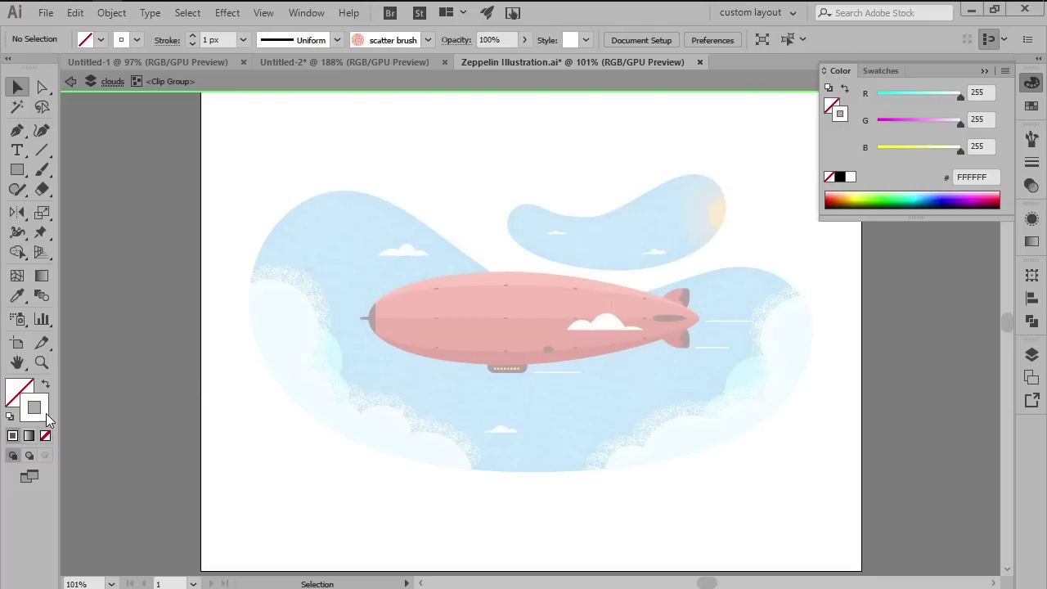
double_click(46, 413)
type("D4F7FF")
left_click(710, 230)
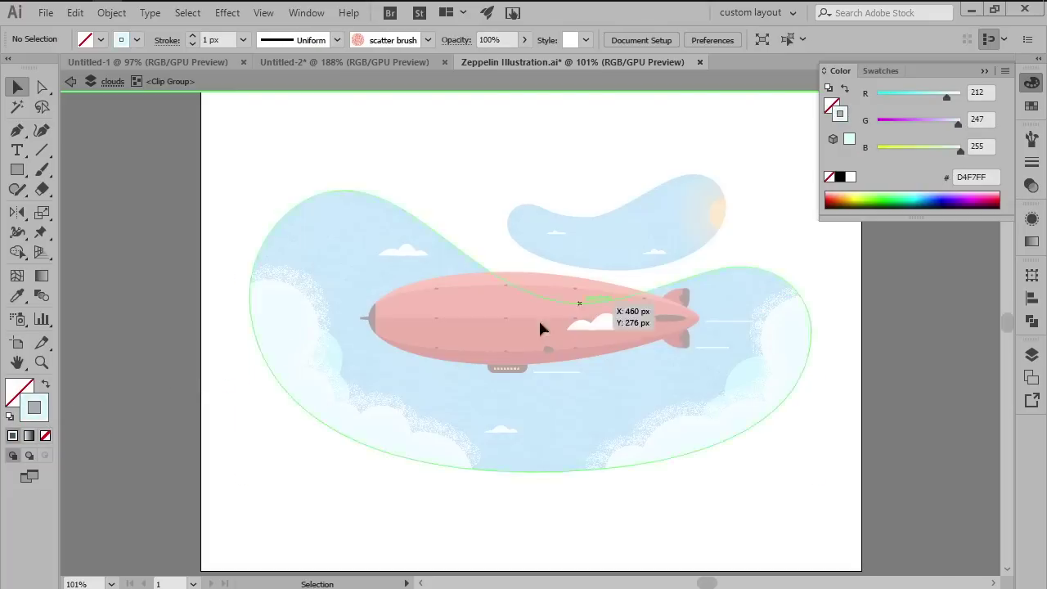
Paint a speckle stroke down the left cloud's edge.
key("b")
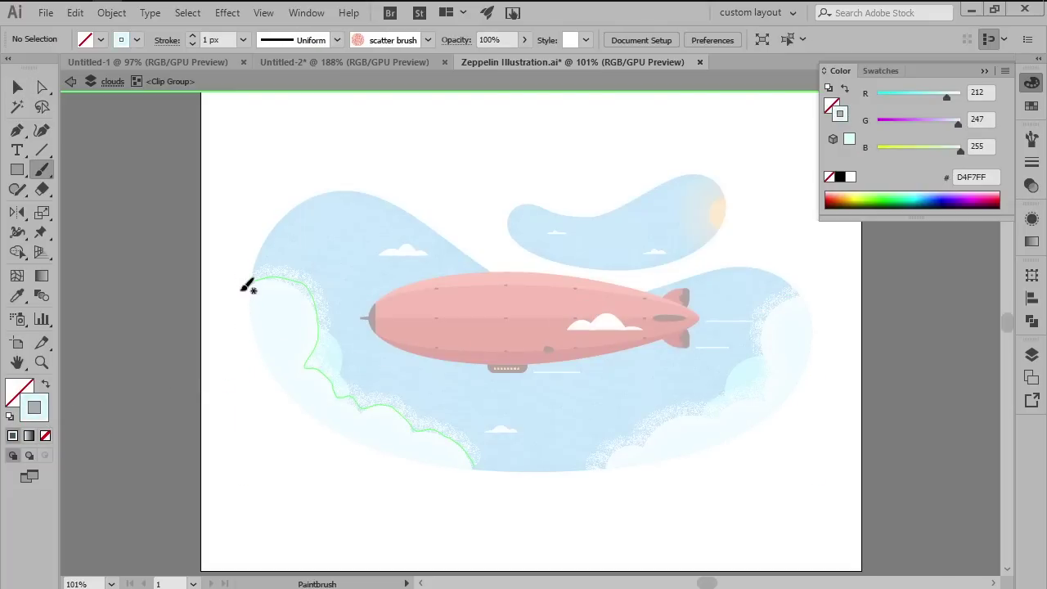
mouse_move(244, 288)
left_mouse_down()
mouse_move(254, 335)
mouse_move(315, 423)
mouse_move(467, 472)
left_mouse_up()
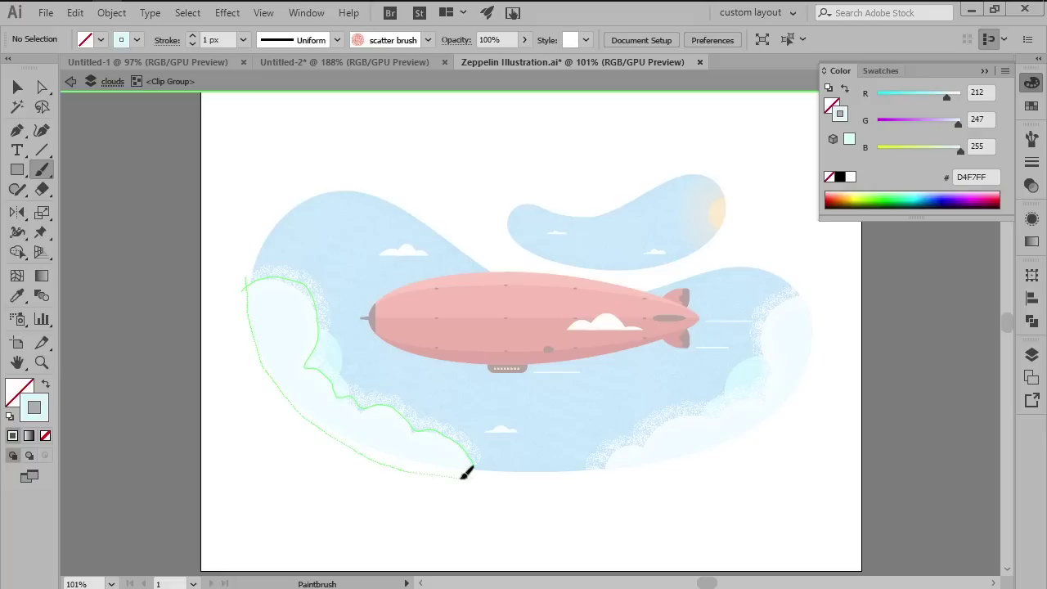
key("v")
left_click(434, 474)
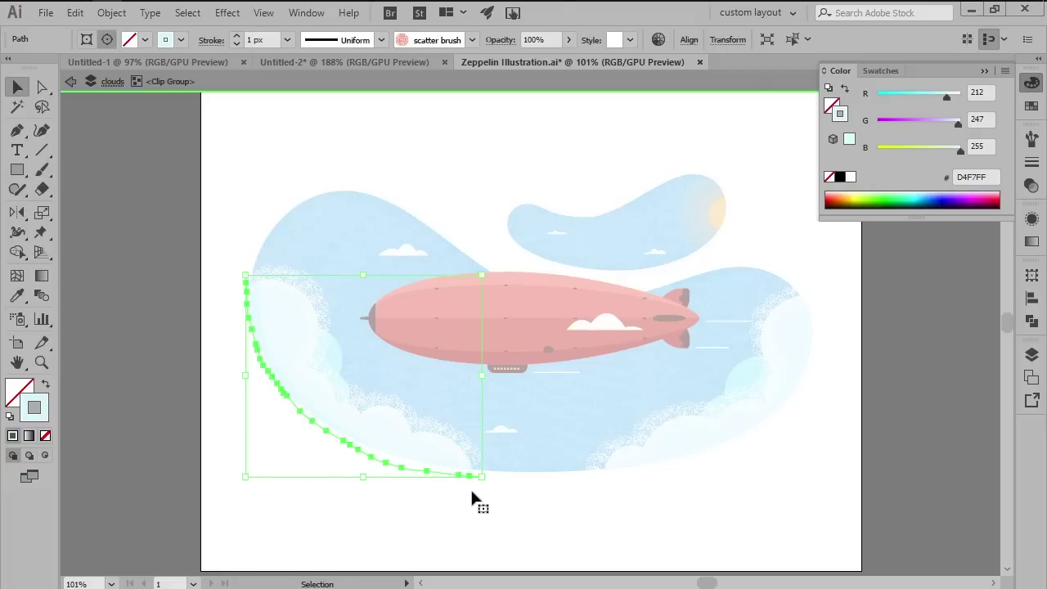
left_click(556, 507)
Paint a speckle stroke along the right cloud's edge and group it with the left stroke.
key("b")
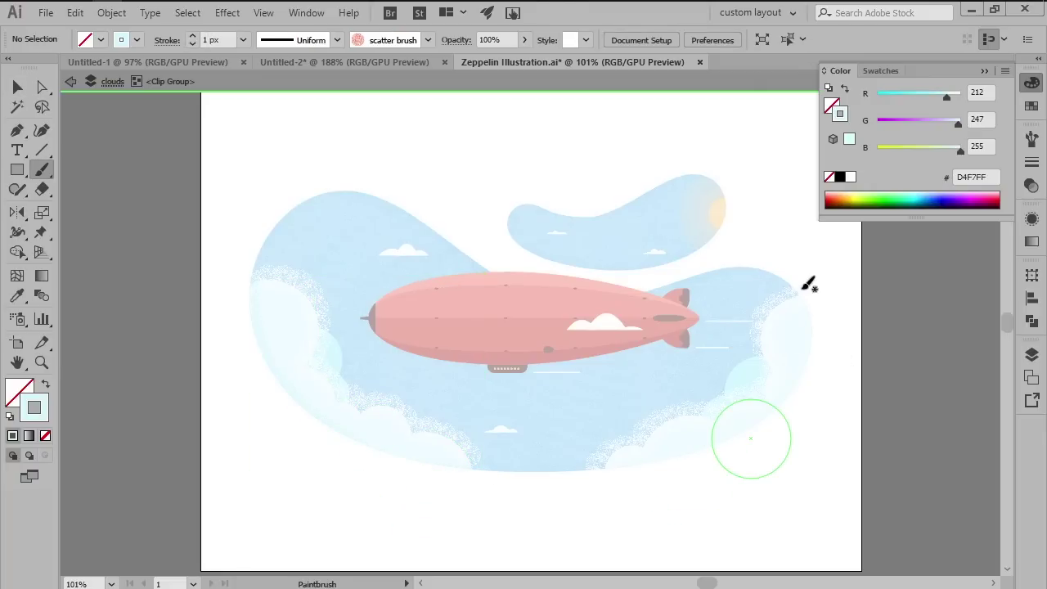
mouse_move(805, 286)
left_mouse_down()
mouse_move(812, 344)
mouse_move(781, 409)
mouse_move(732, 442)
mouse_move(587, 471)
left_mouse_up()
key("v")
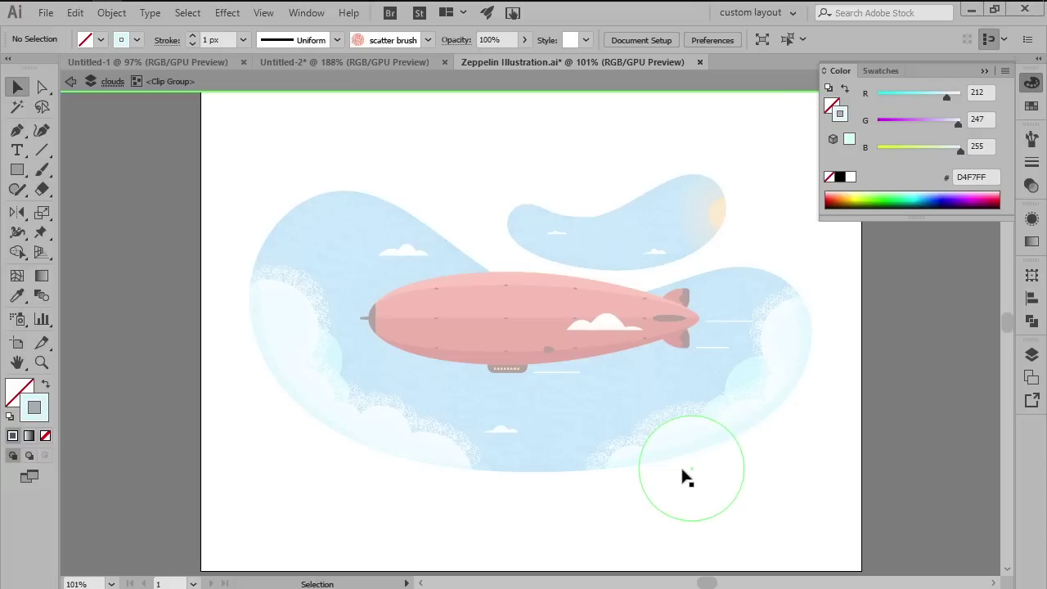
left_click(682, 464)
left_click(413, 450, "shift")
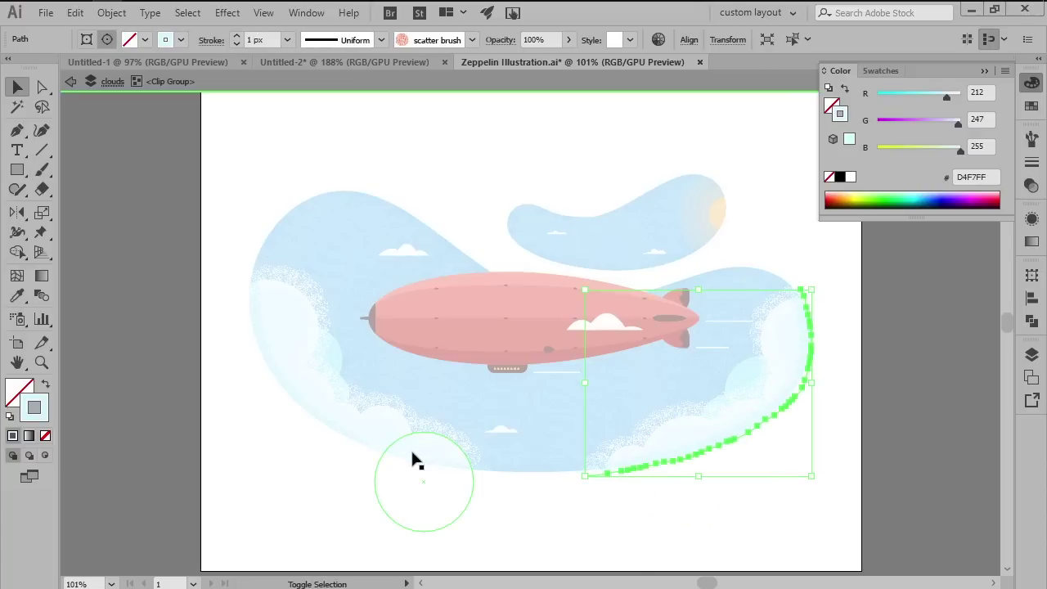
key("ctrl+g")
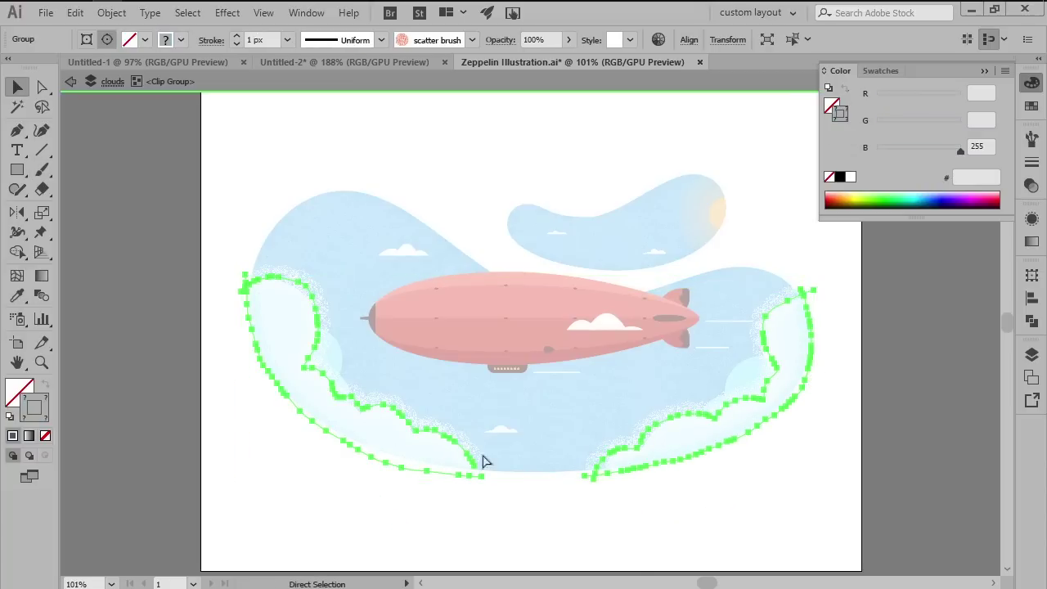
Ungroup the left and right cloud circles and merge them with Make Compound Shape.
left_click(423, 482)
left_click(380, 437)
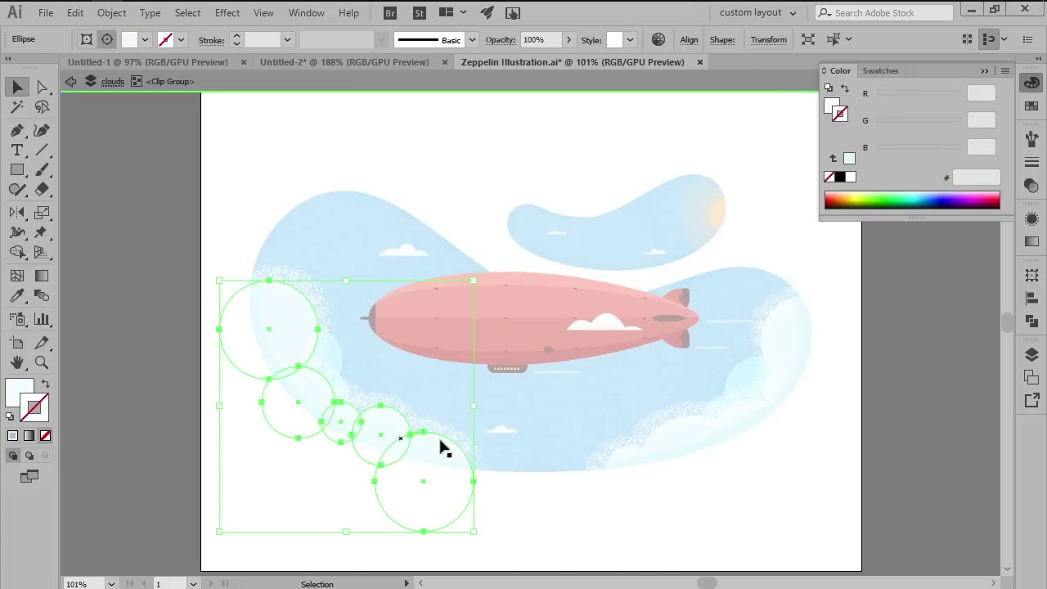
left_click(678, 439, "shift")
key("a")
key("v")
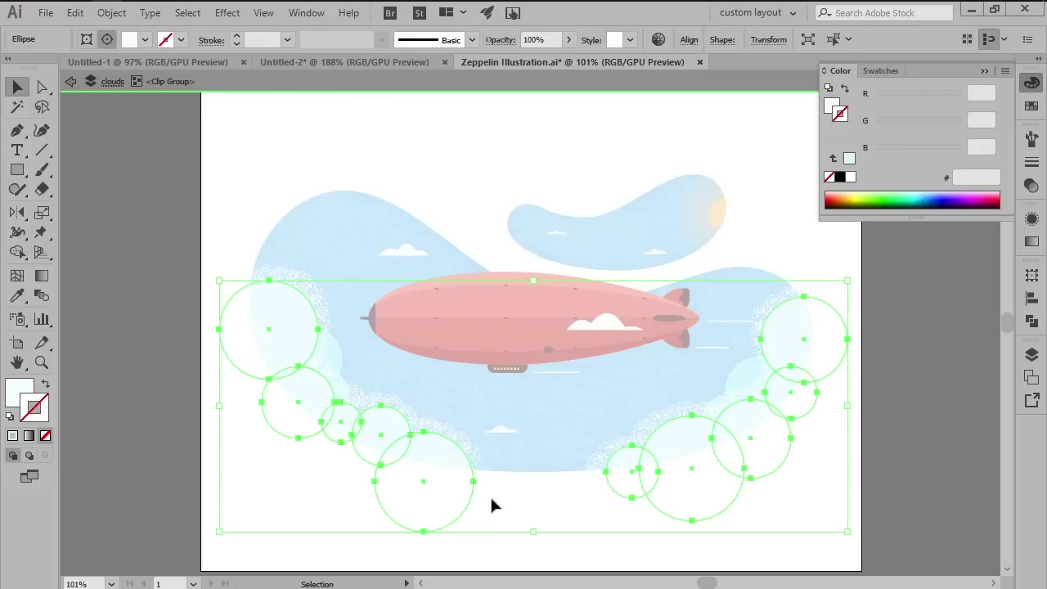
right_click(448, 455)
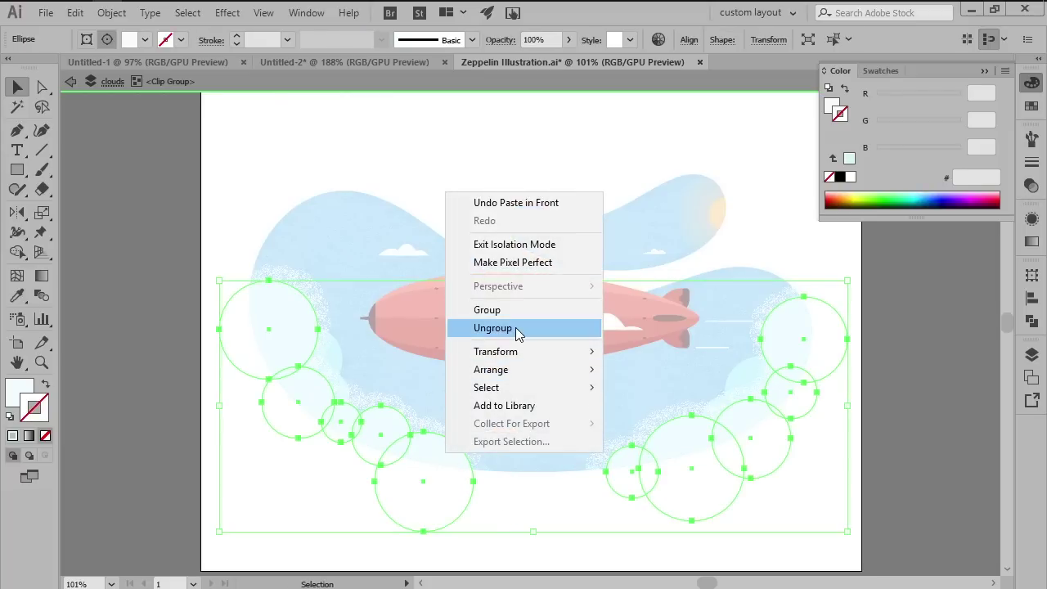
left_click(516, 330)
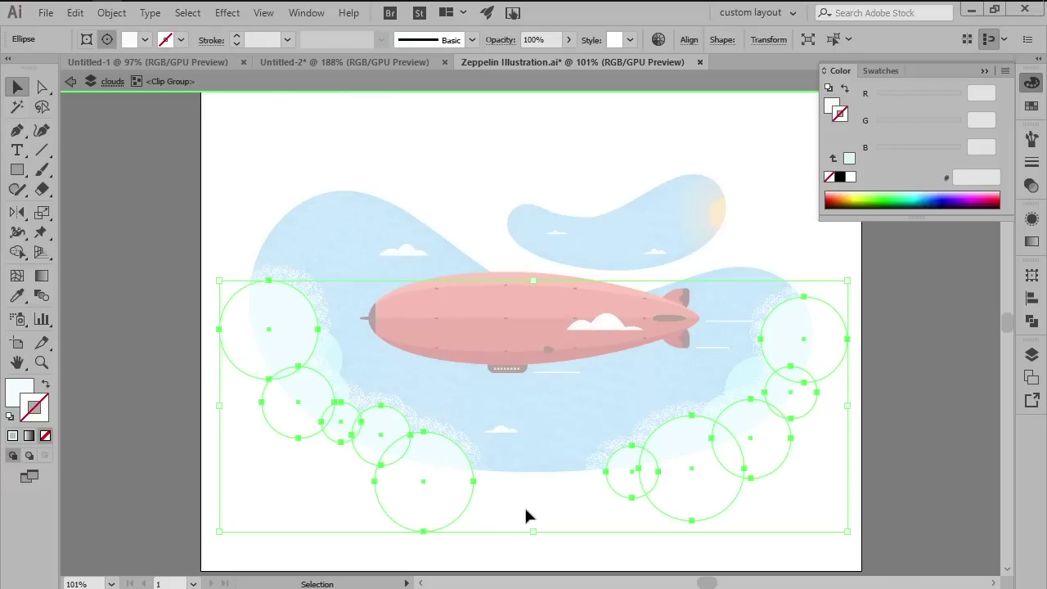
left_click(1030, 321)
left_click(1006, 264)
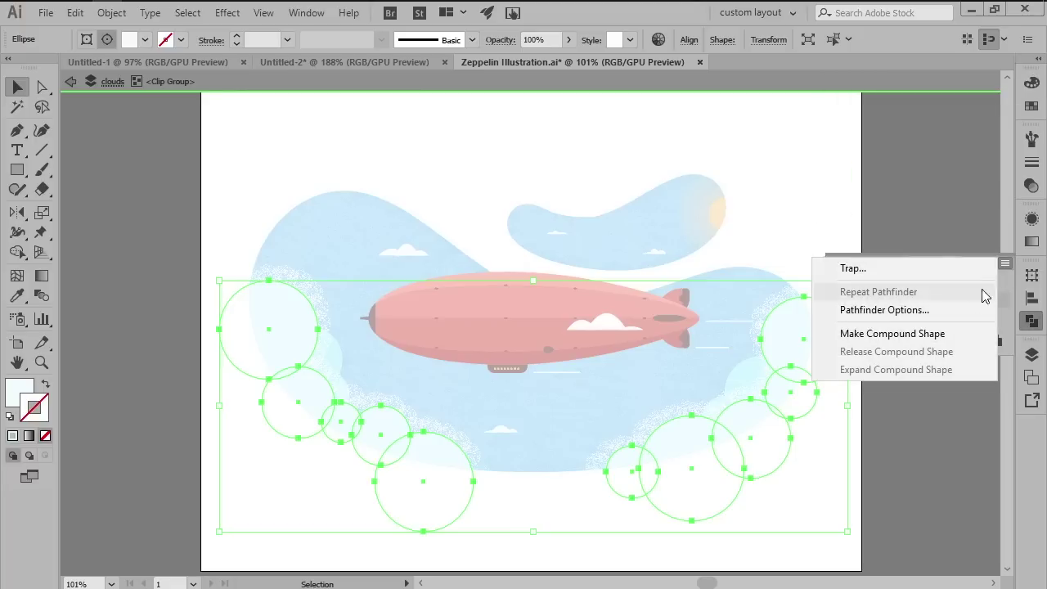
left_click(919, 334)
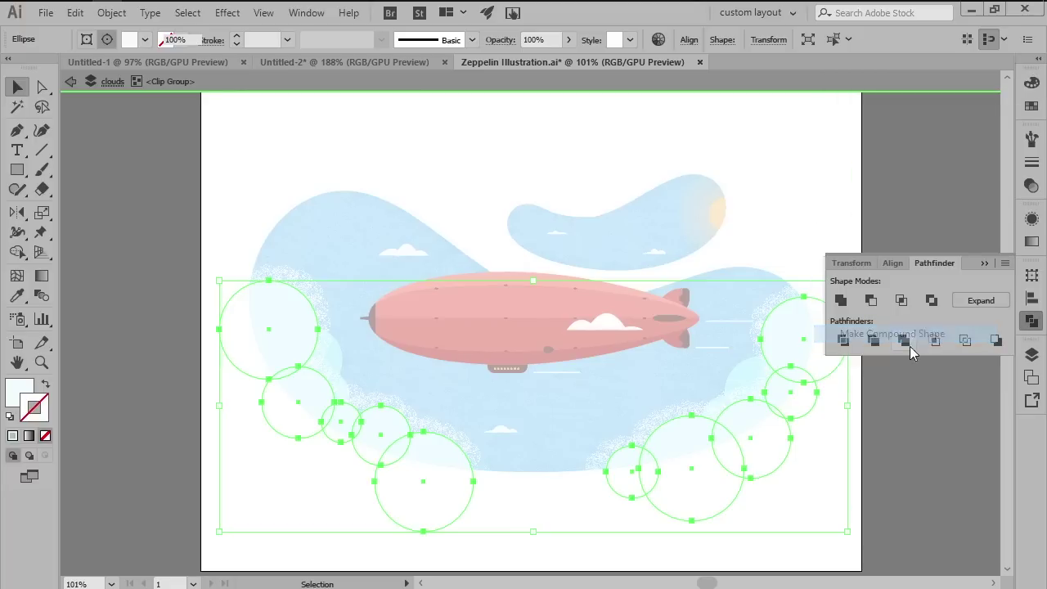
Clip the speckled cloud-edge strokes inside the compound circle shape.
left_click(535, 485)
left_click(448, 478)
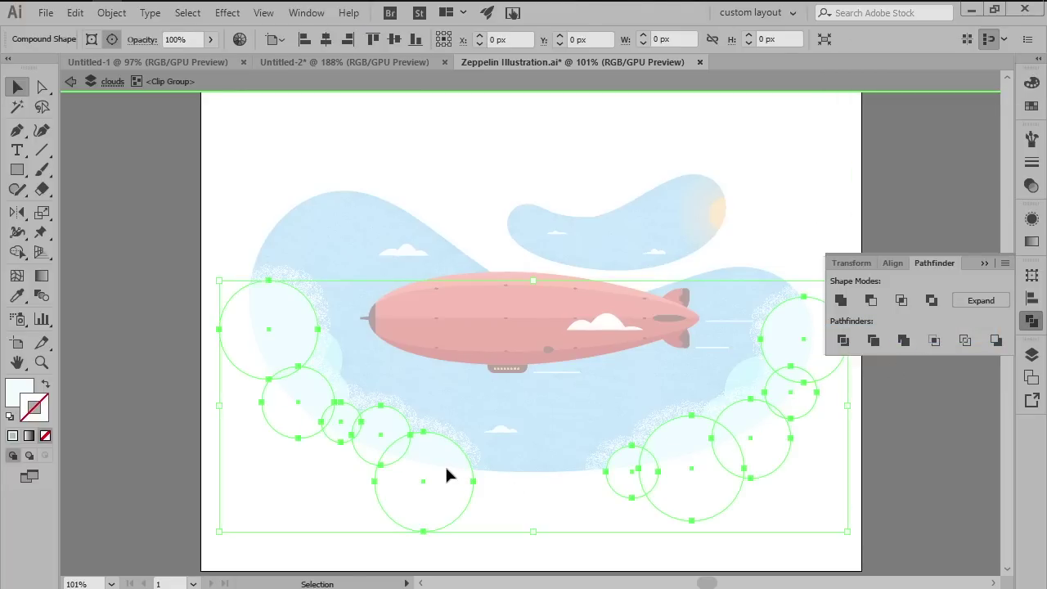
left_click(427, 433, "shift")
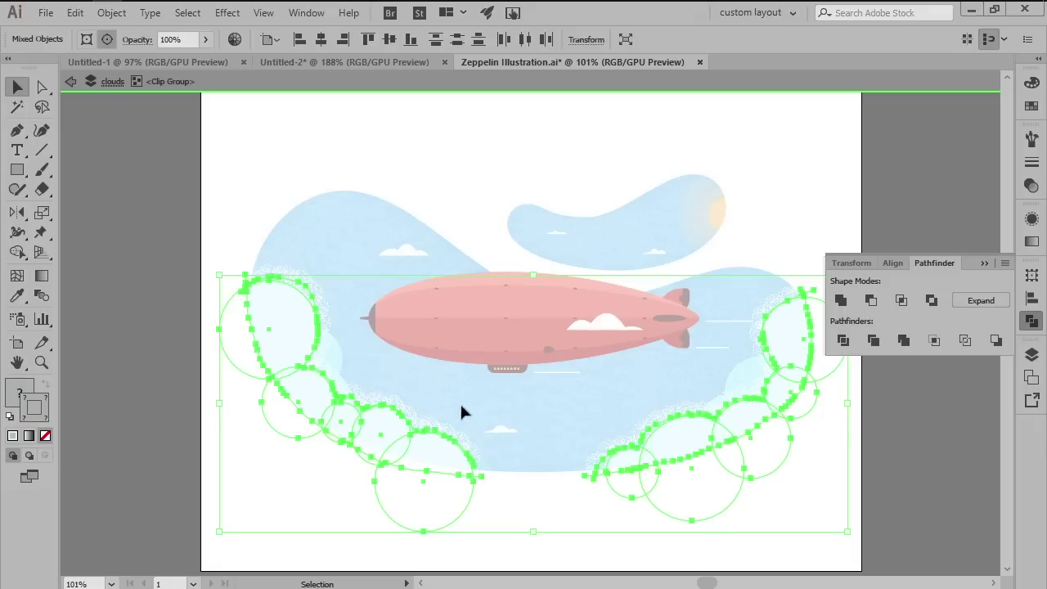
right_click(522, 319)
left_click(570, 451)
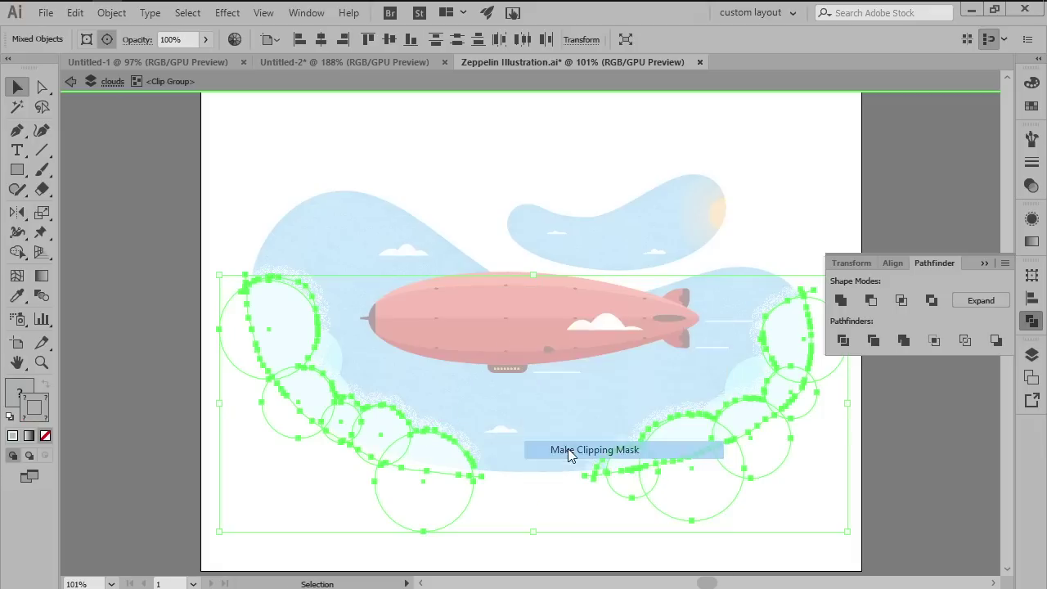
left_click(548, 506)
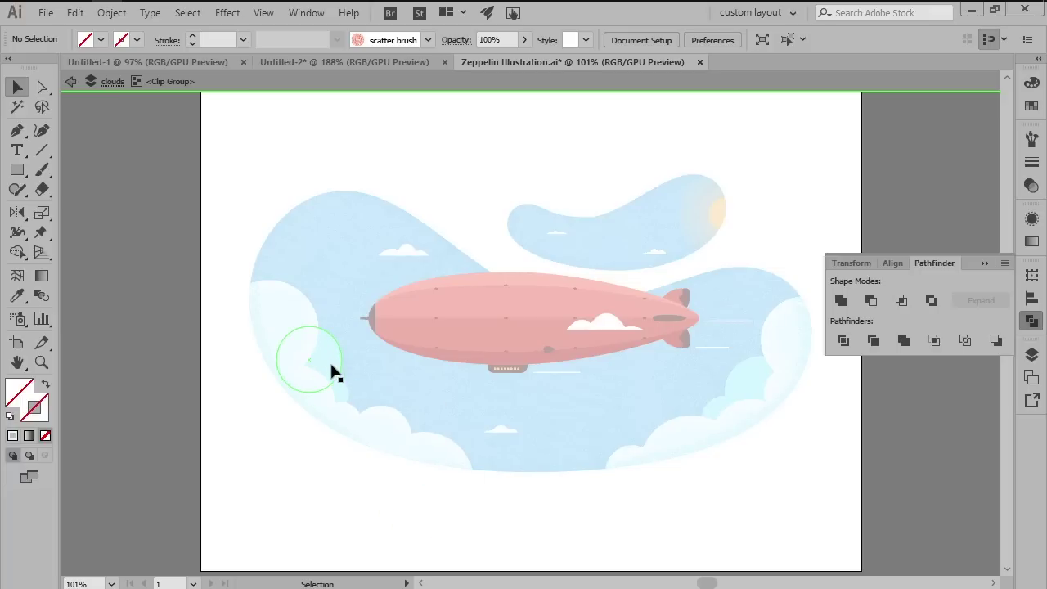
Paint light-blue scatter-brush speckle patches on the left and right clouds.
key("a")
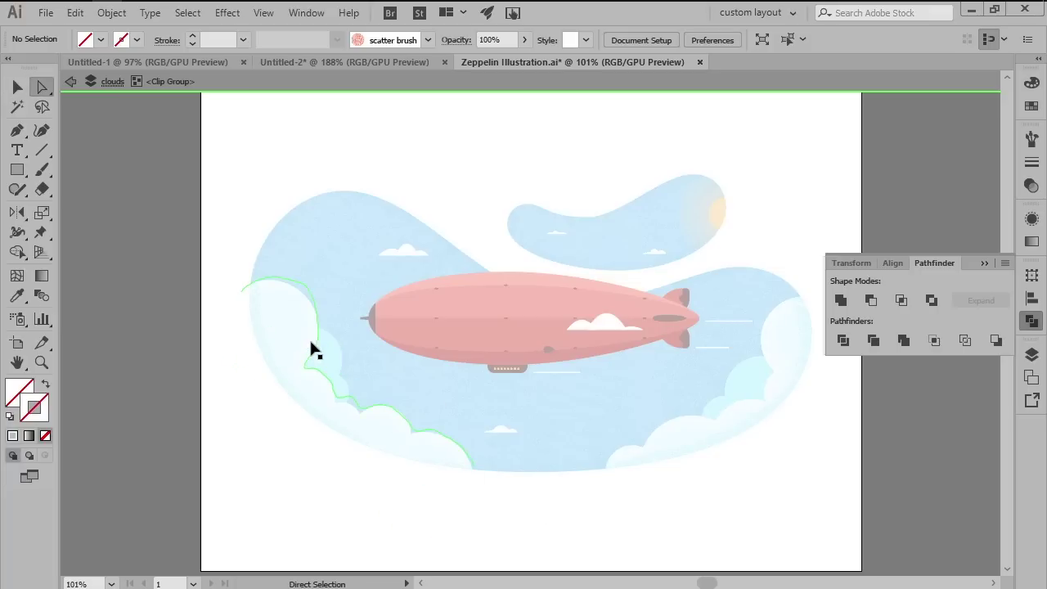
left_click(227, 378)
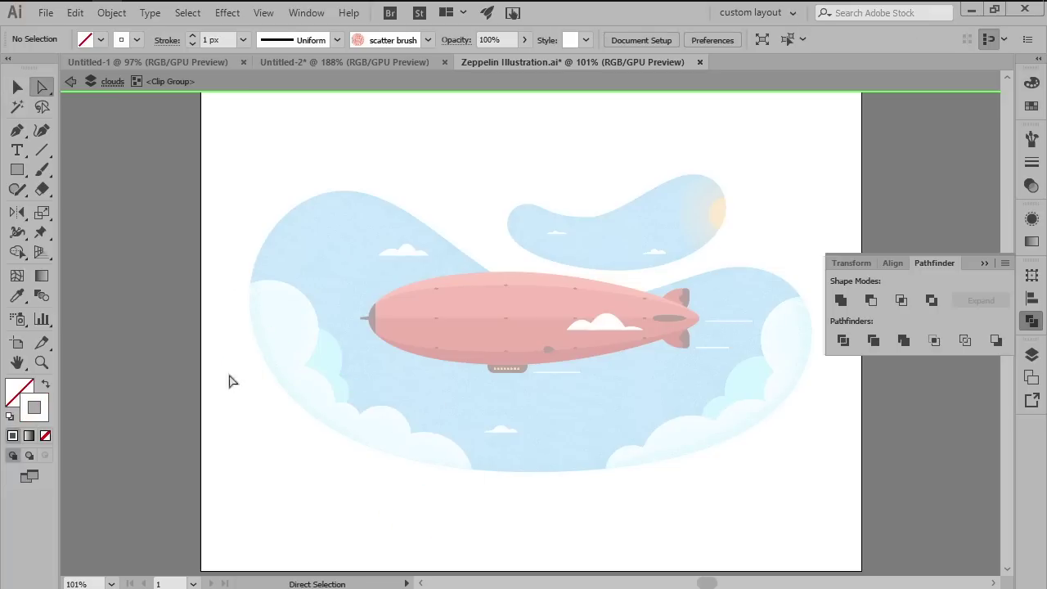
key("b")
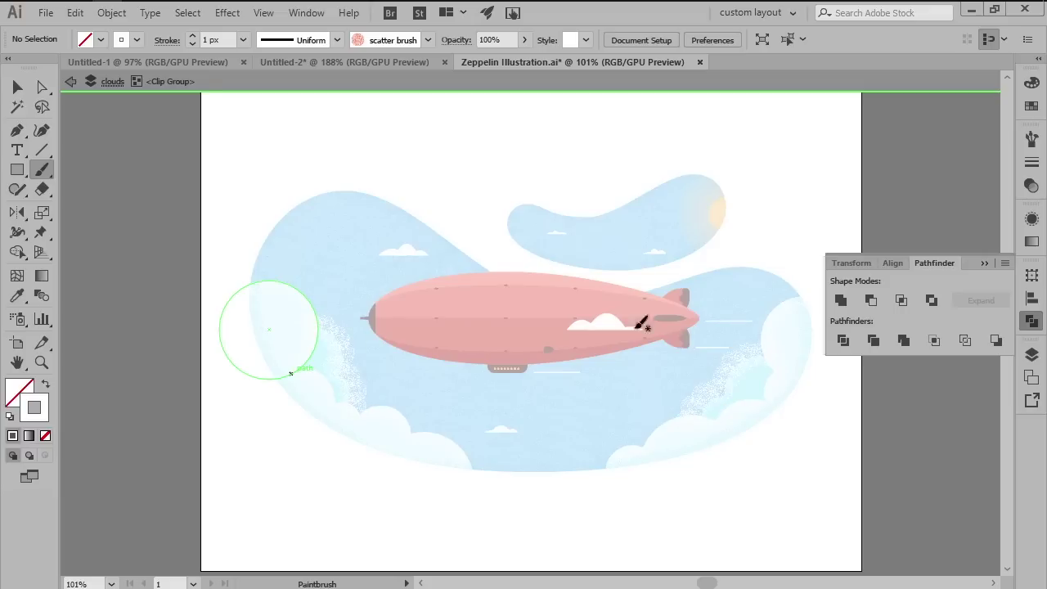
key("a")
double_click(33, 407)
key("Return")
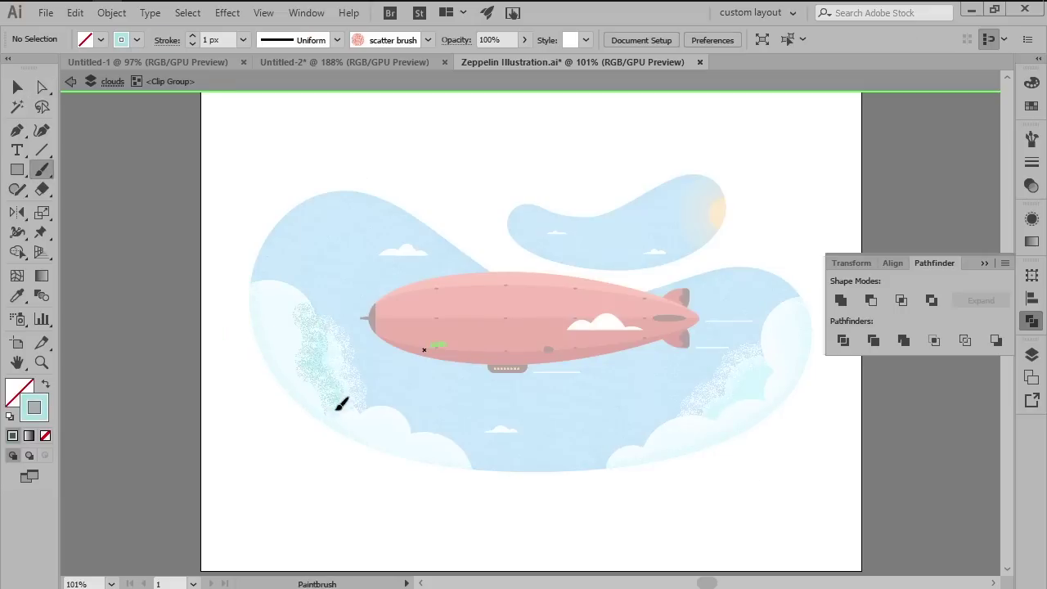
key("v")
left_click(324, 388)
key("ctrl+shift+a")
key("b")
mouse_move(705, 435)
left_mouse_down()
mouse_move(735, 424)
mouse_move(775, 366)
mouse_move(772, 348)
left_mouse_up()
key("v")
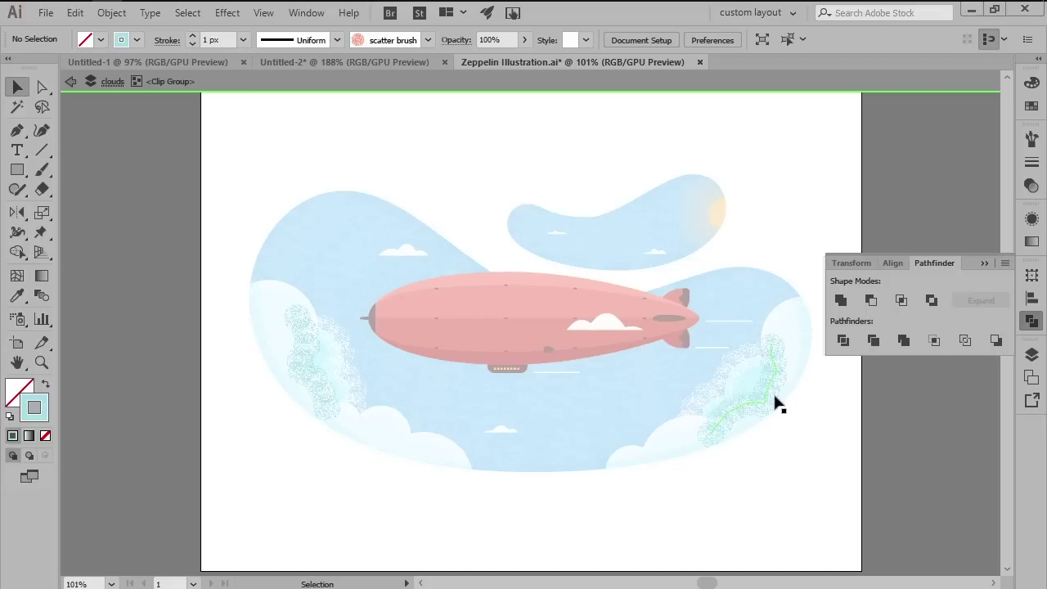
Combine the cloud circles into a compound shape and clip the speckle patches inside them.
left_click(334, 373)
left_click(717, 395)
left_click(334, 374, "shift")
right_click(390, 273)
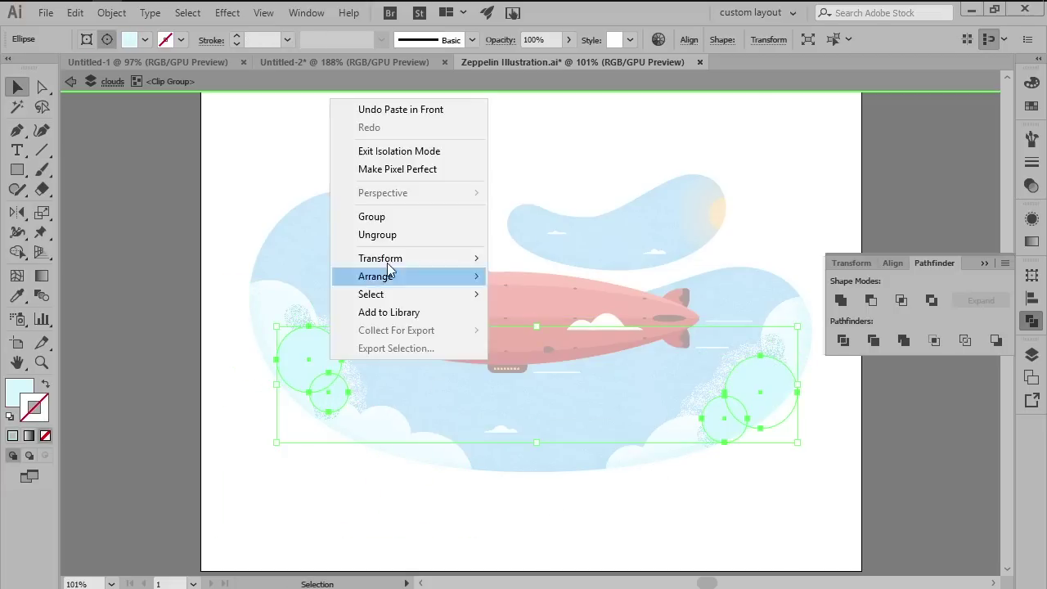
left_click(840, 300, "alt")
right_click(775, 319)
left_click(622, 520)
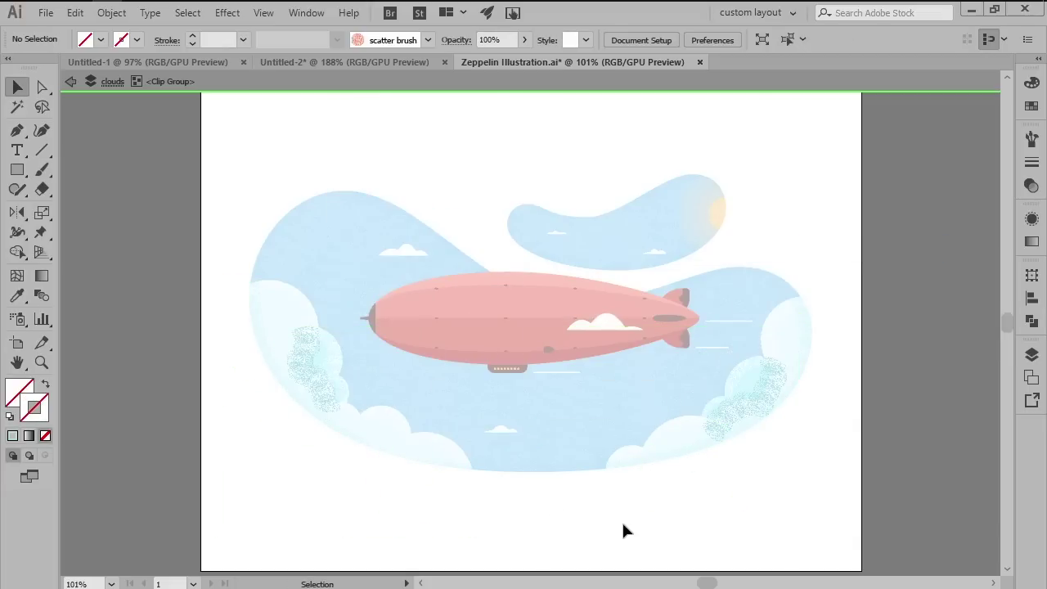
Send both clipped speckle patches to the back and exit isolation mode.
left_click(740, 382)
left_click(741, 380)
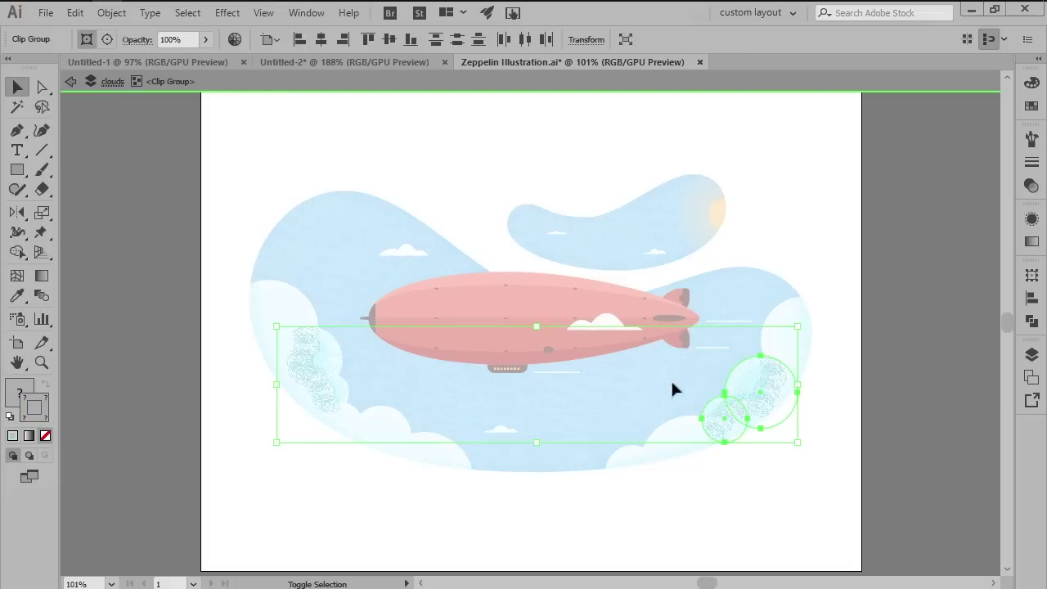
left_click(320, 360, "shift")
right_click(350, 359)
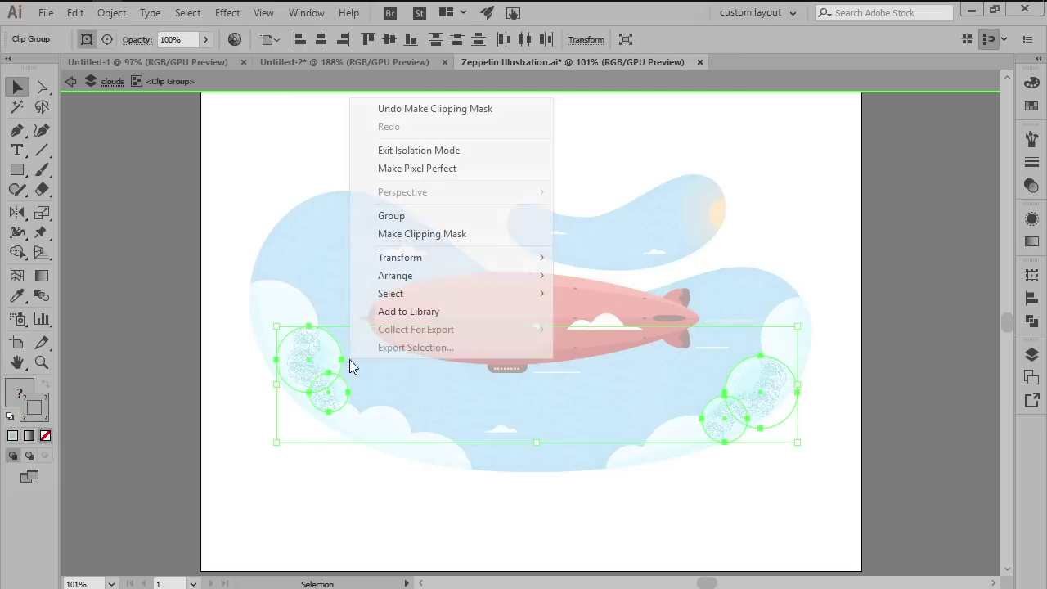
mouse_move(455, 276)
left_click(592, 328)
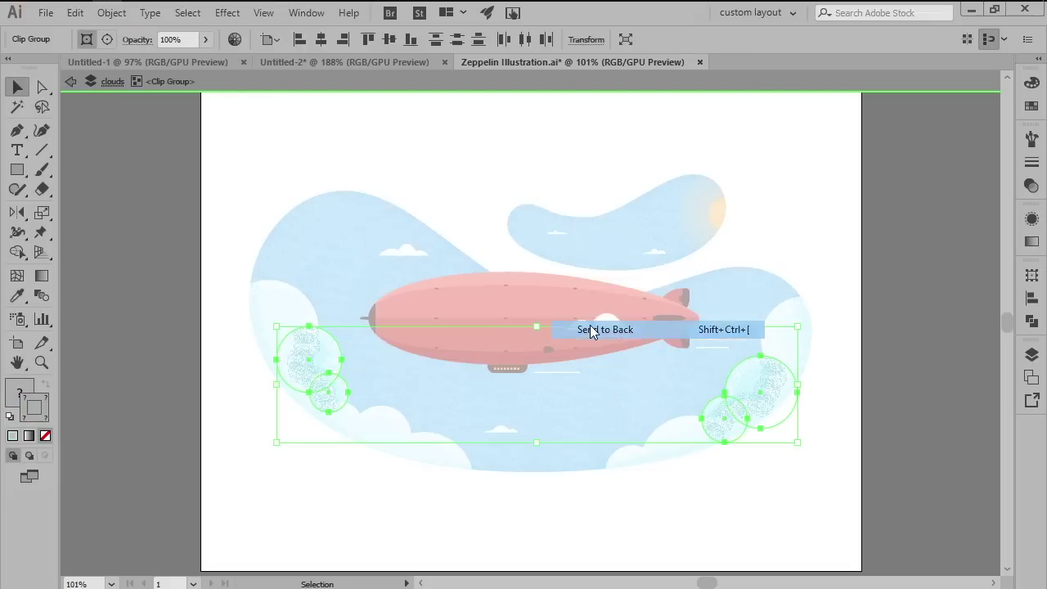
double_click(618, 560)
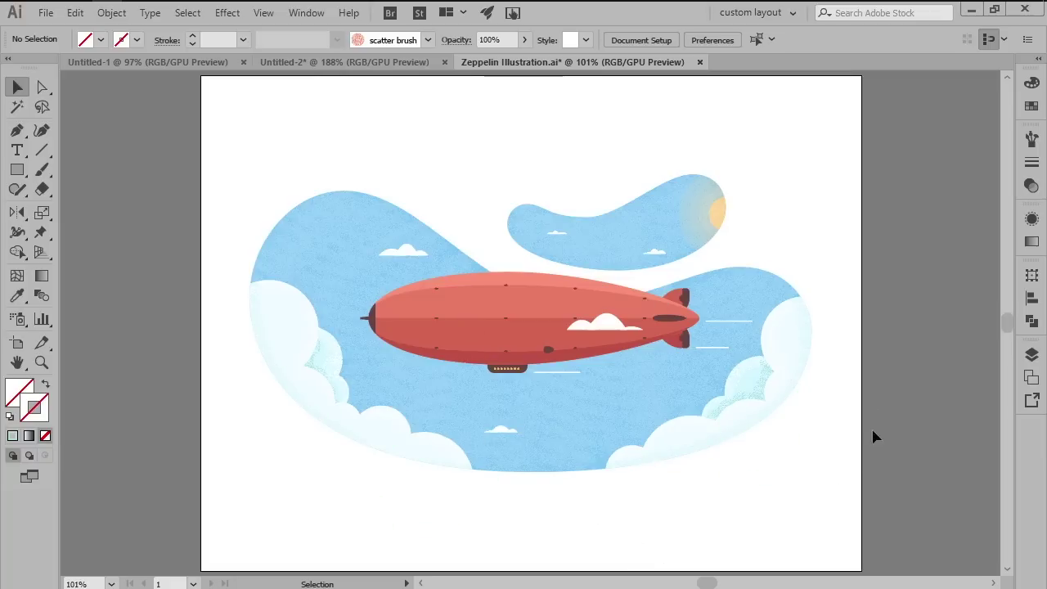
Unlock the zeppelin layer and lock the clouds layer in the Layers panel.
left_click(1030, 358)
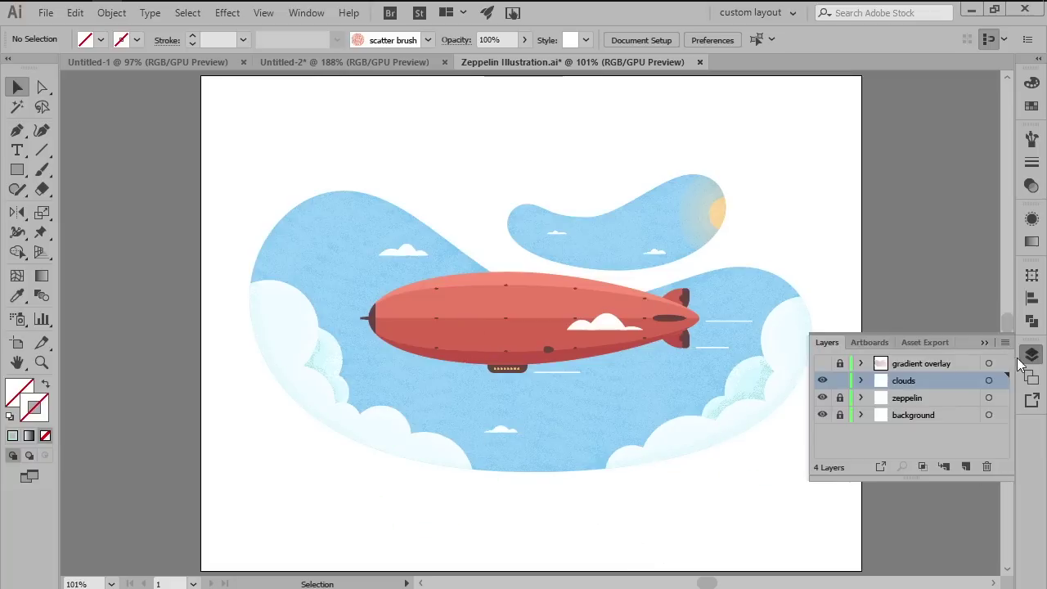
left_click(840, 398)
left_click(840, 380)
left_click(920, 434)
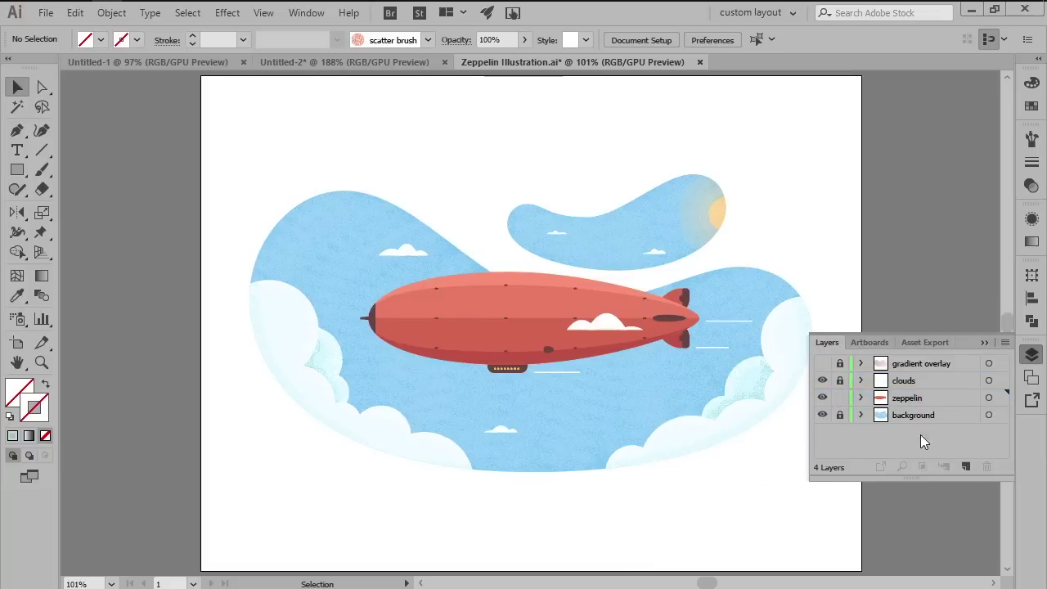
left_click(1031, 355)
Paint a black speckle scatter-brush stroke along the zeppelin's underside, then select it.
left_click(1031, 139)
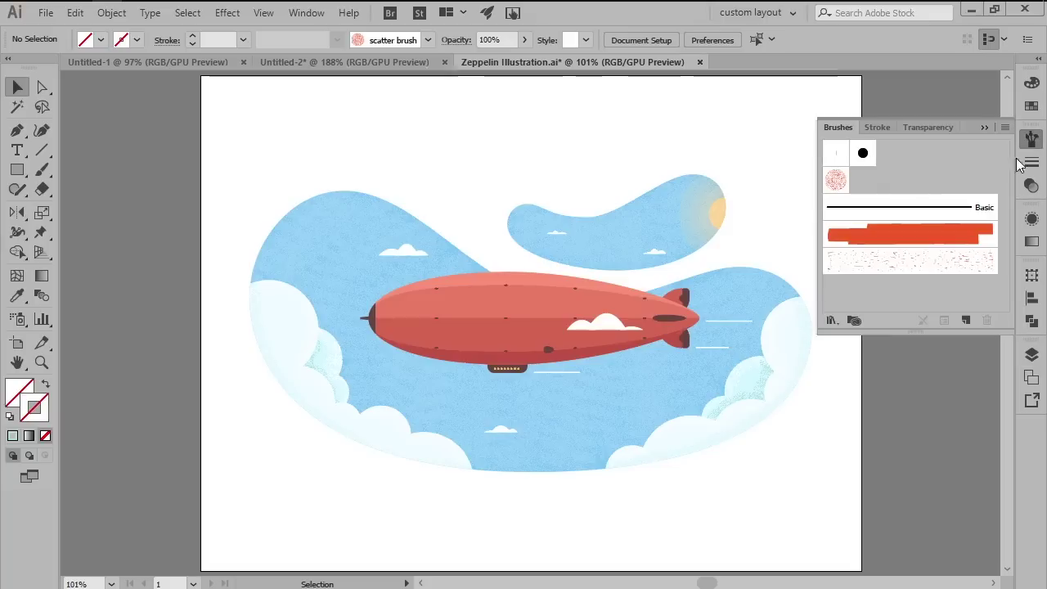
left_click(845, 182)
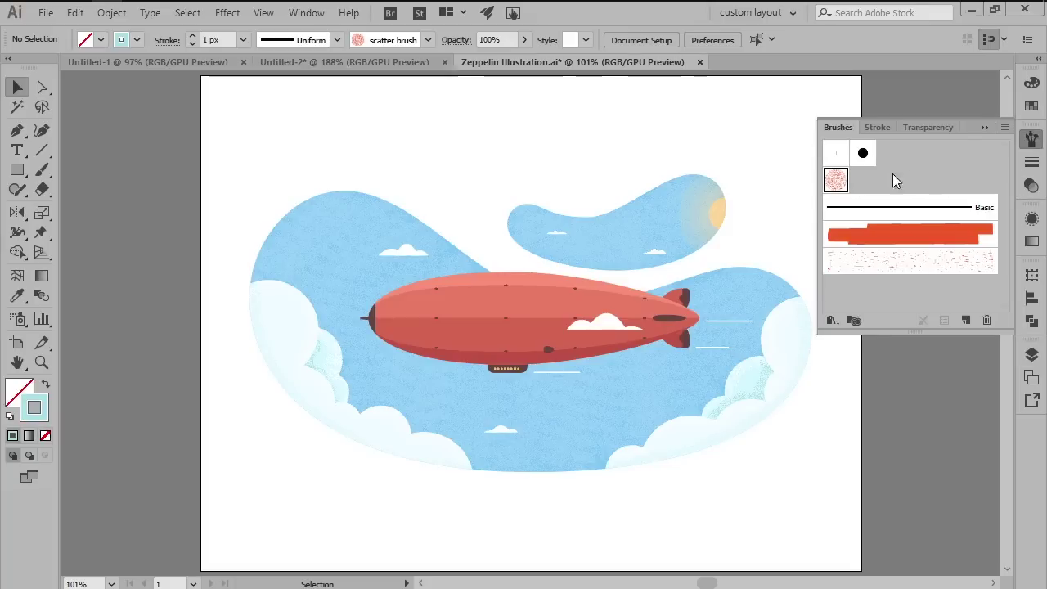
left_click(1031, 106)
left_click(855, 118)
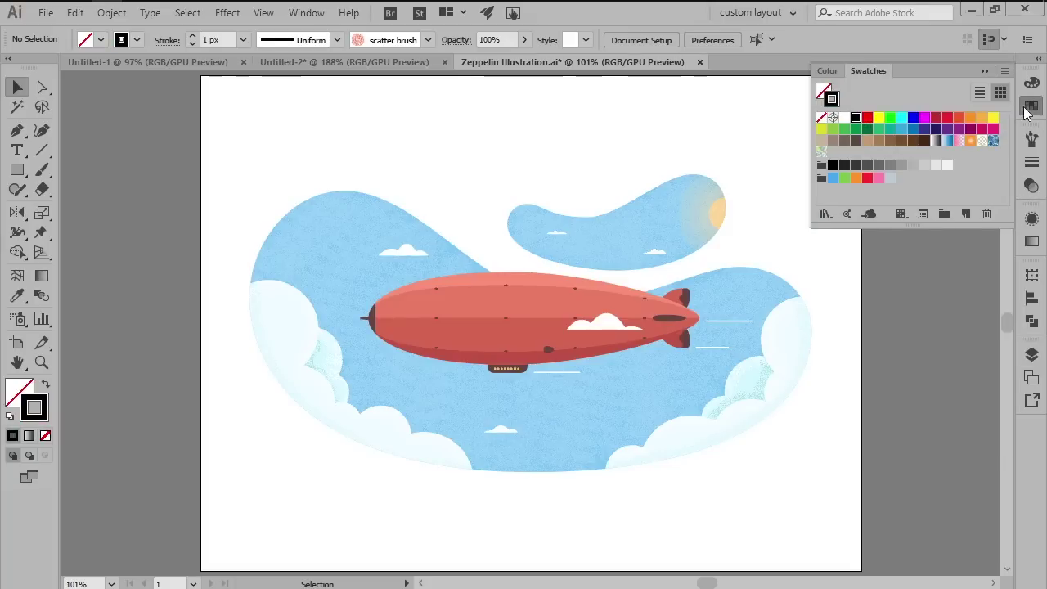
left_click(1031, 106)
key("b")
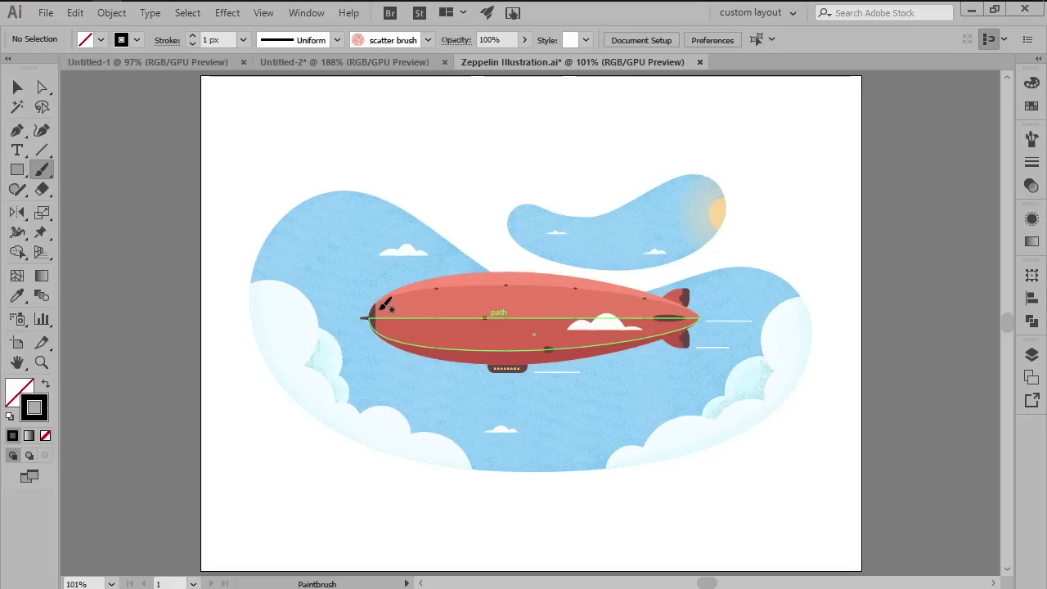
mouse_move(402, 340)
left_mouse_down()
mouse_move(489, 357)
mouse_move(655, 329)
mouse_move(683, 320)
mouse_move(687, 304)
mouse_move(544, 368)
left_mouse_up()
key("v")
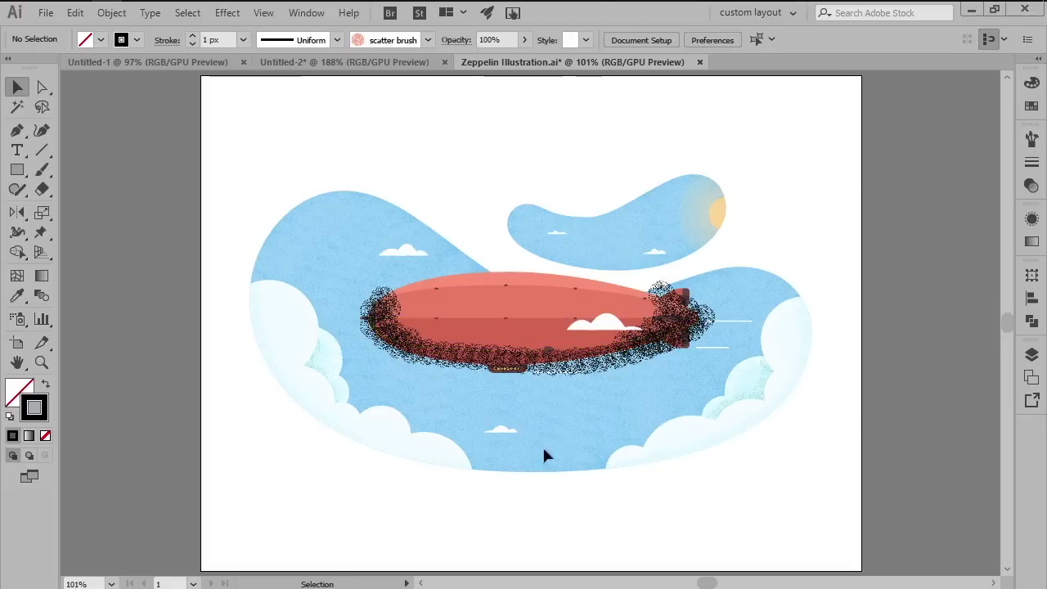
left_click(561, 369)
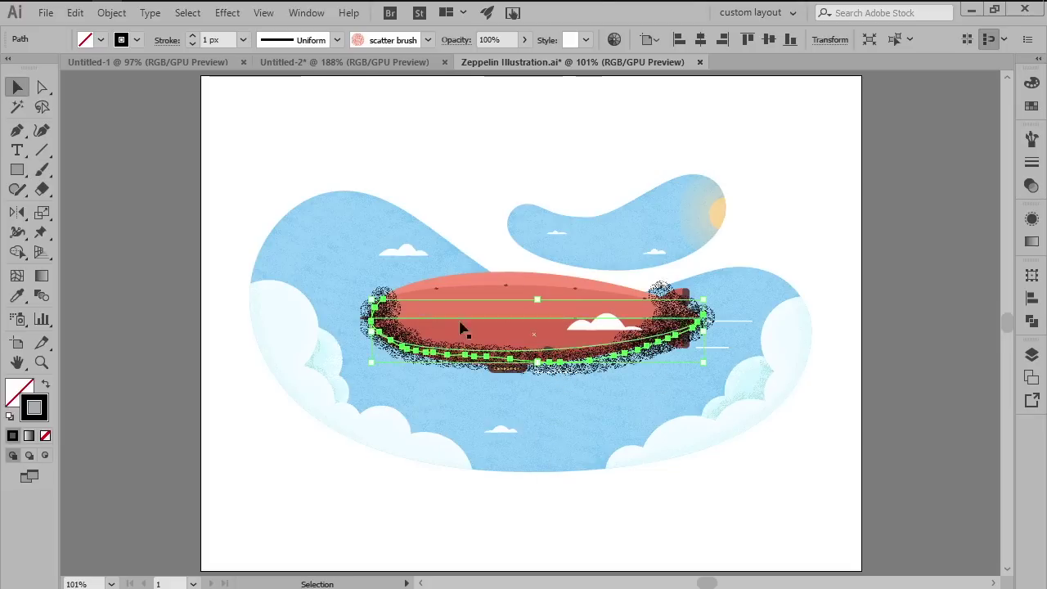
Select all strokes with the same stroke colour and group the speckles.
left_click(187, 14)
mouse_move(335, 168)
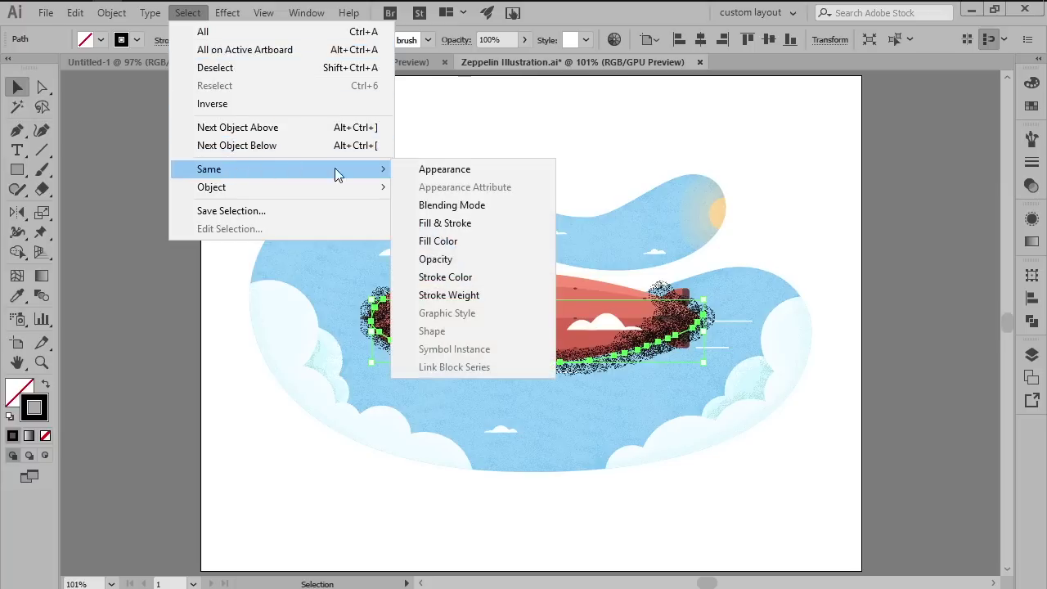
left_click(458, 274)
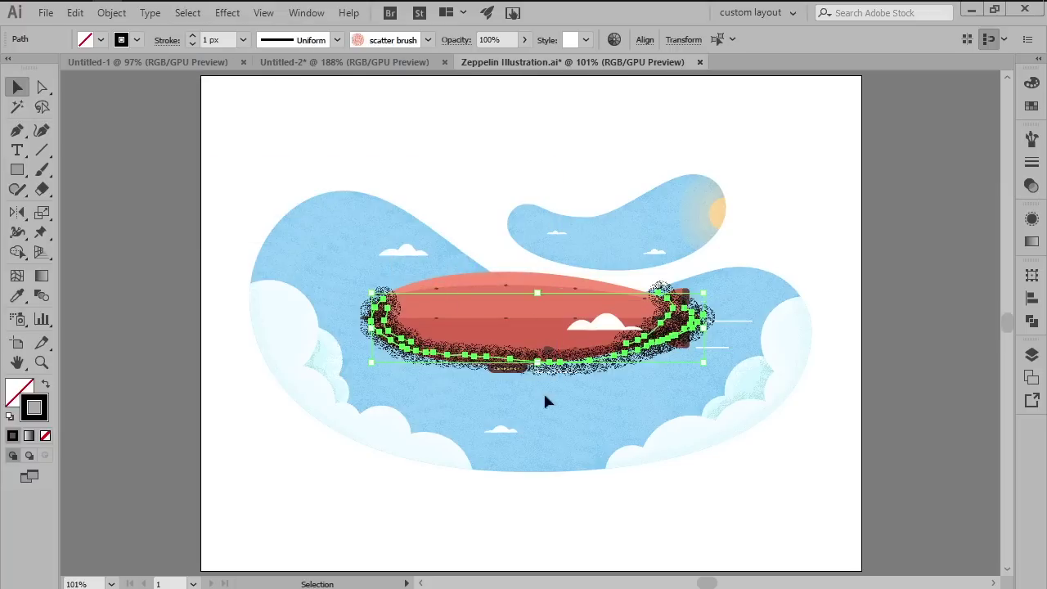
key("ctrl+g")
Set the speckle group to Overlay blending at 56% opacity, then deselect.
left_click(1032, 186)
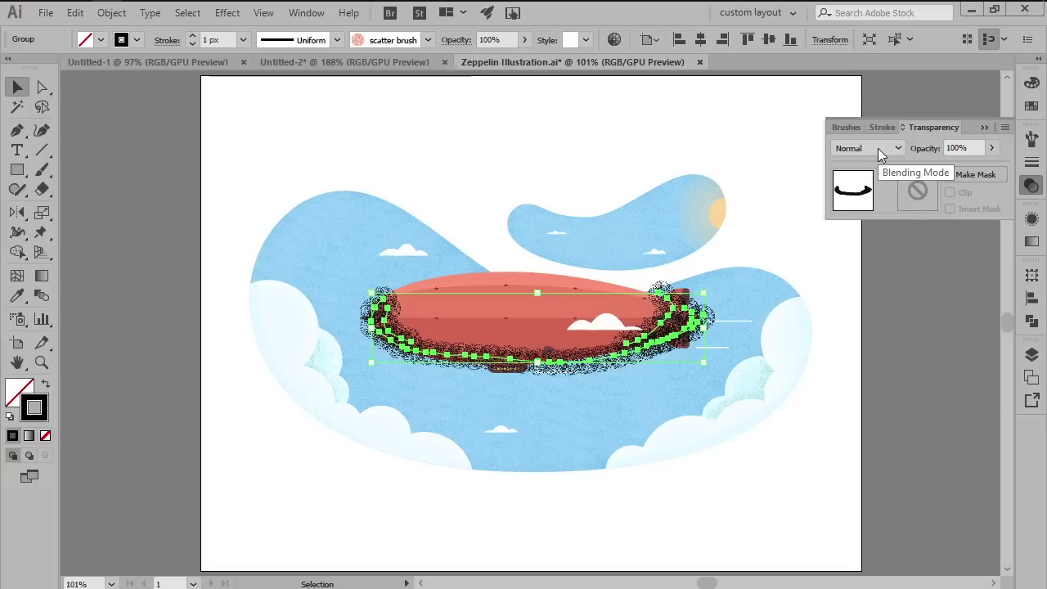
left_click(878, 148)
left_click(865, 303)
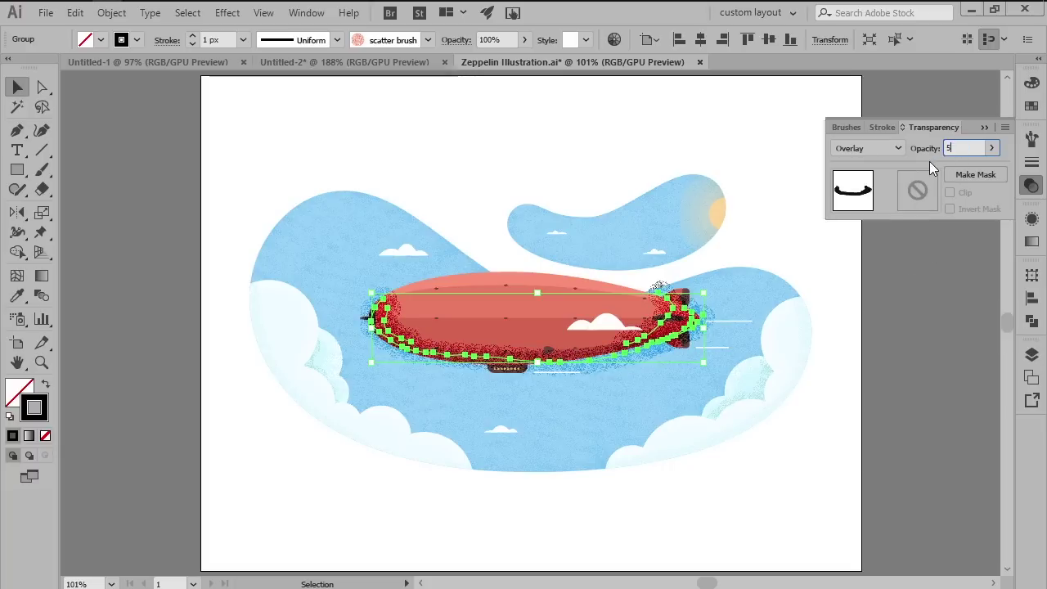
key("Return")
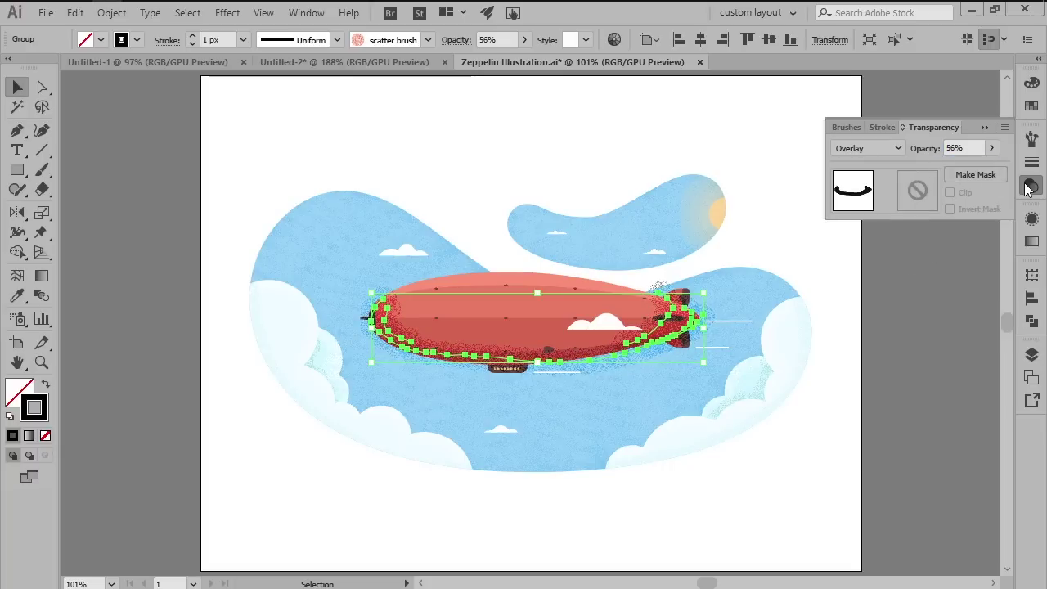
left_click(854, 352)
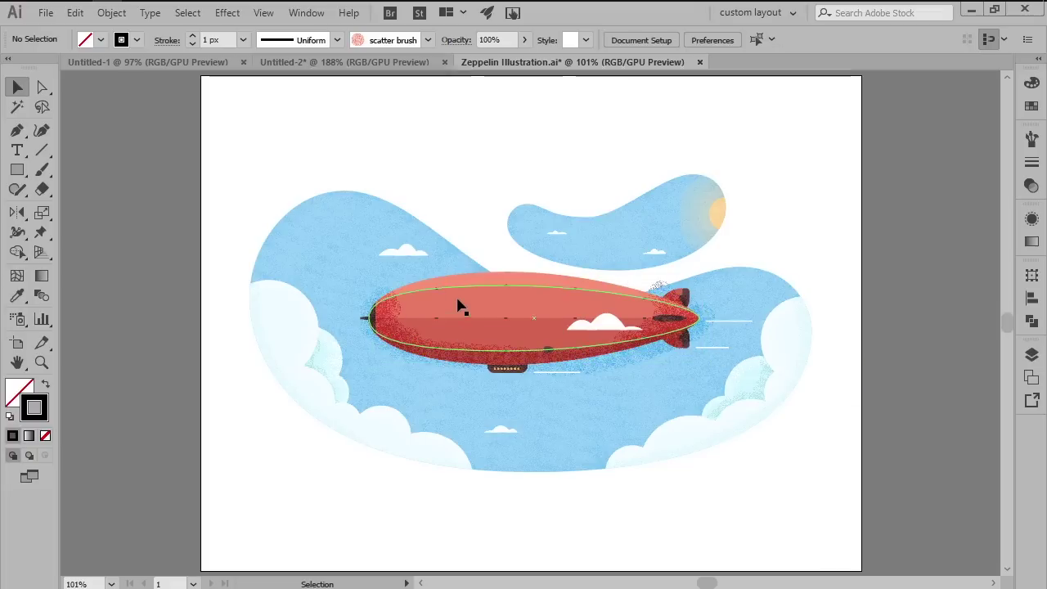
Paste a copy of the zeppelin body in front and use it as a clipping mask for the speckles.
key("a")
left_click(485, 285)
left_click(485, 226)
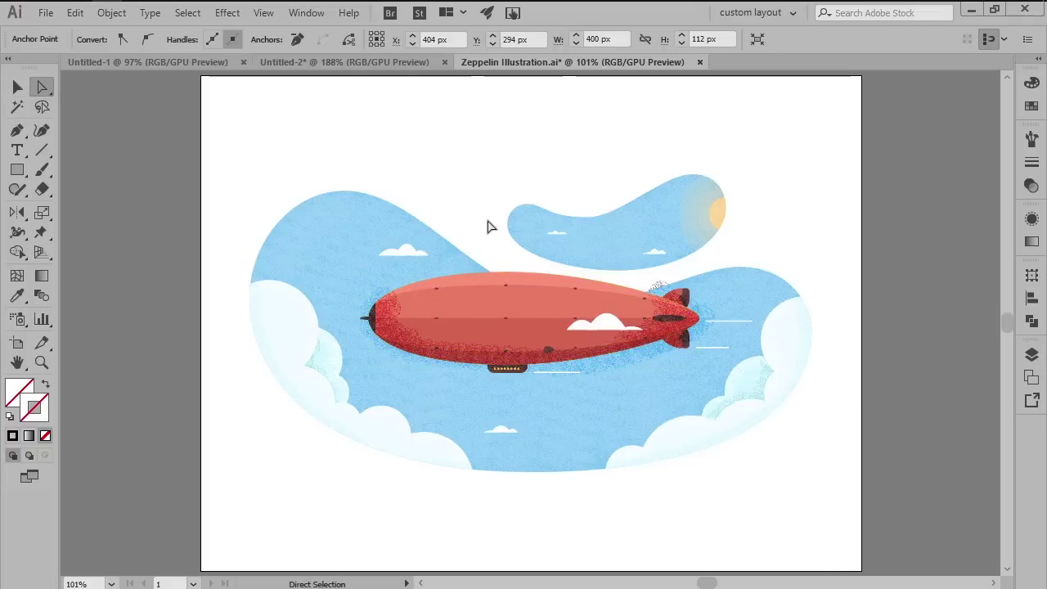
key("v")
key("ctrl+z")
key("ctrl+z")
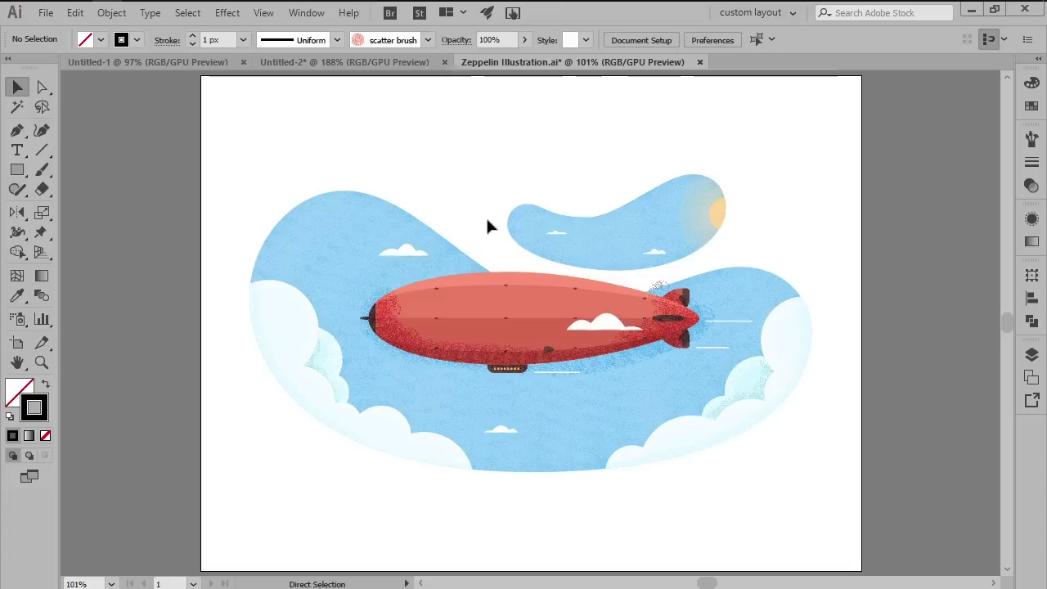
key("ctrl+f")
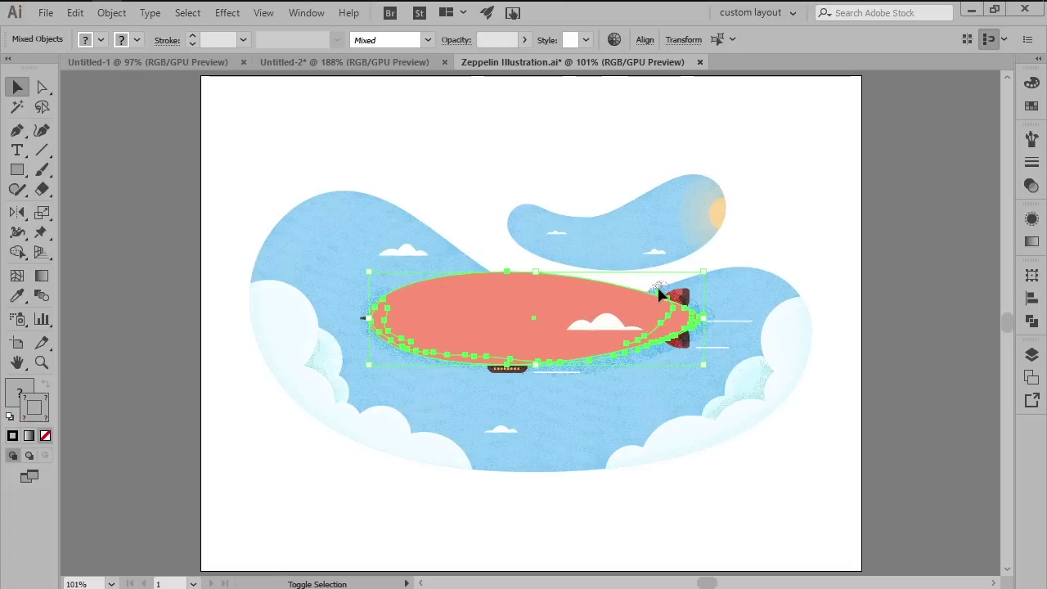
right_click(553, 288)
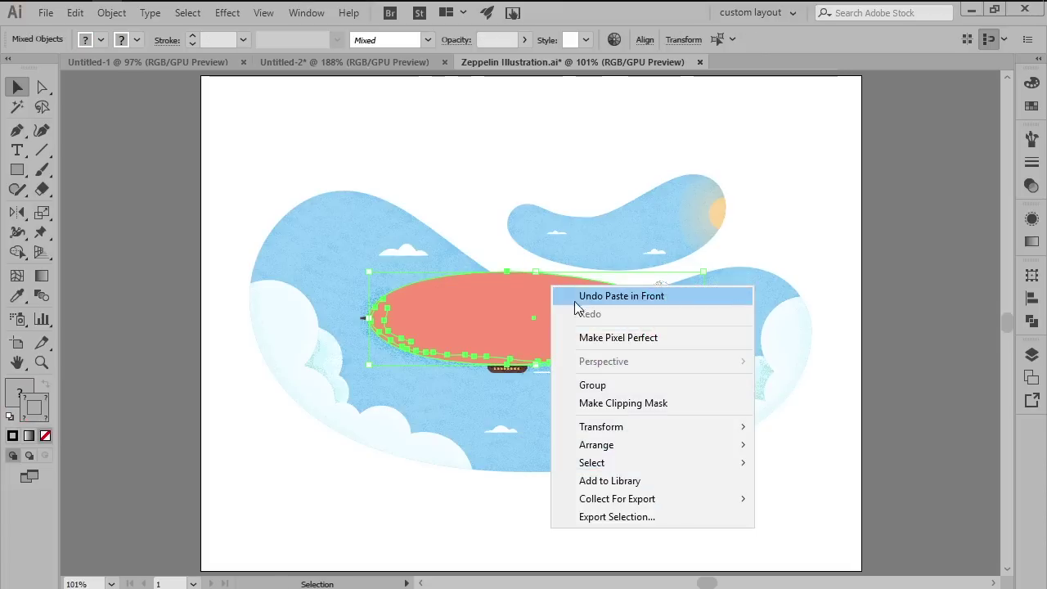
left_click(594, 402)
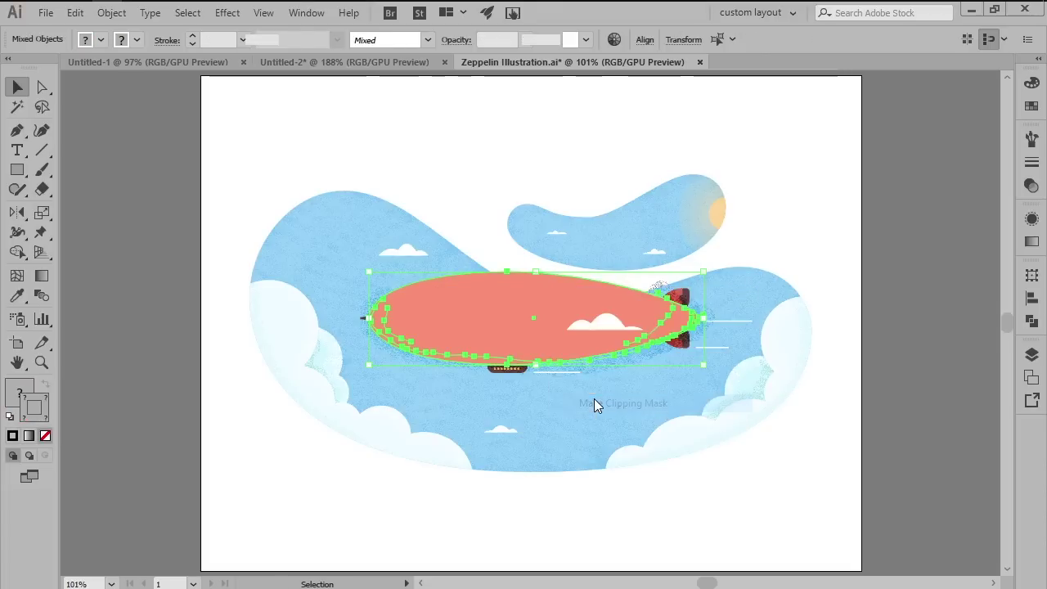
Choose the red paint brush and set its width to 20%, testing it with a stroke.
left_click(769, 454)
left_click(1030, 141)
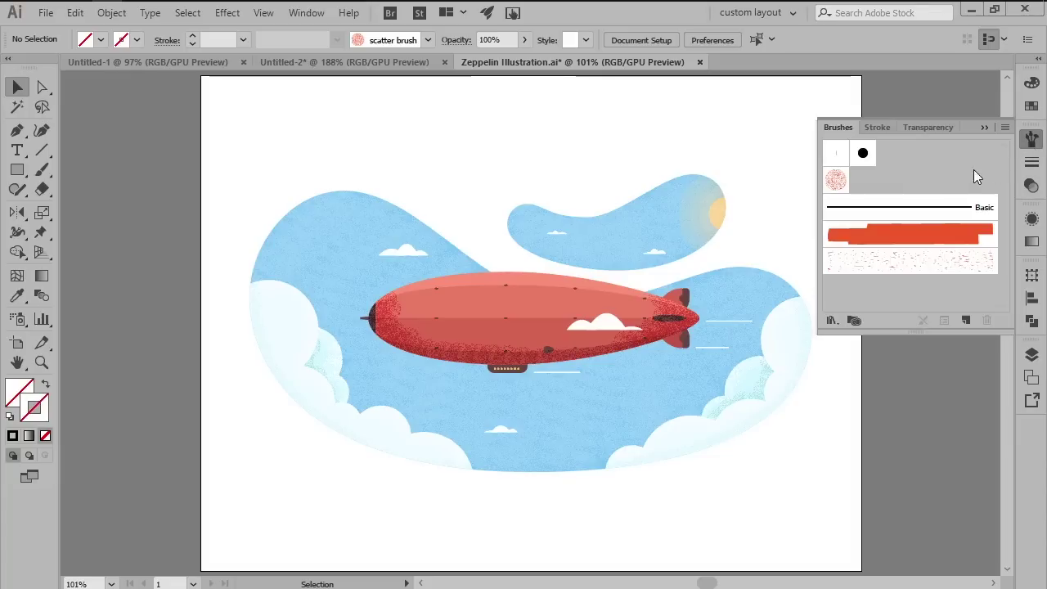
left_click(897, 234)
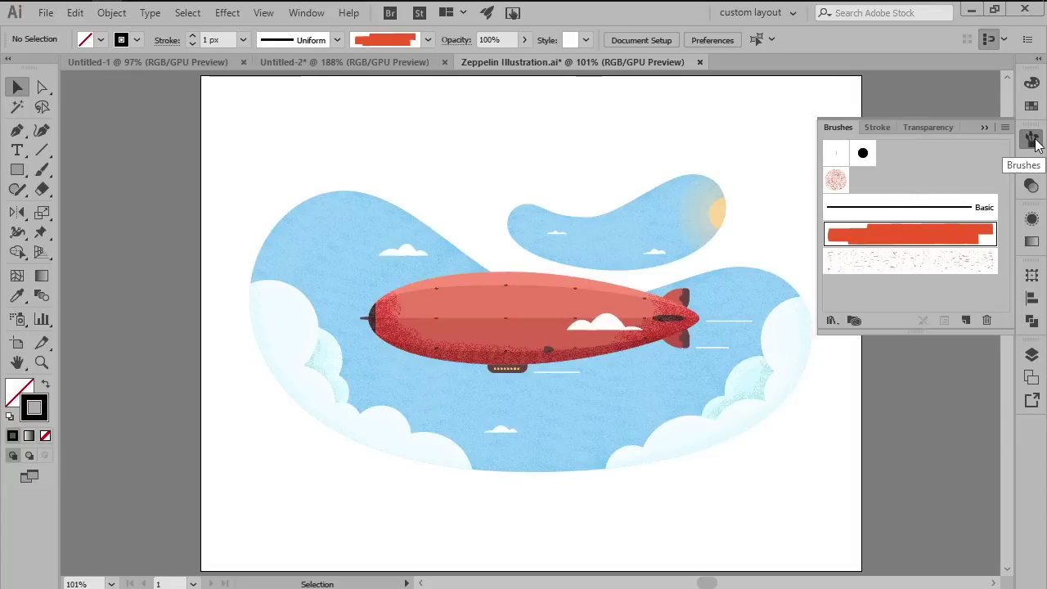
double_click(940, 236)
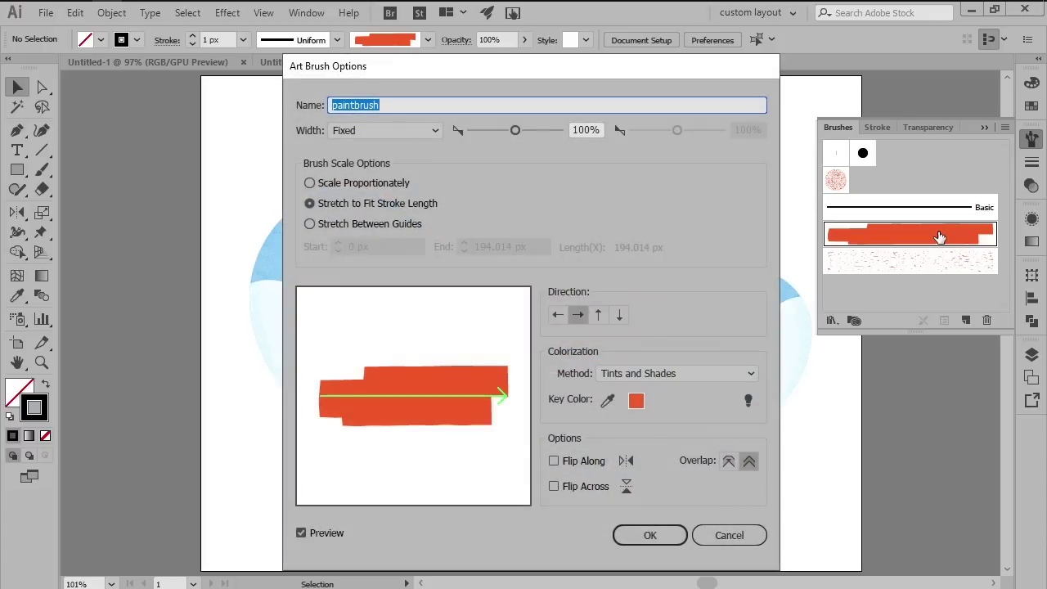
left_click(583, 127)
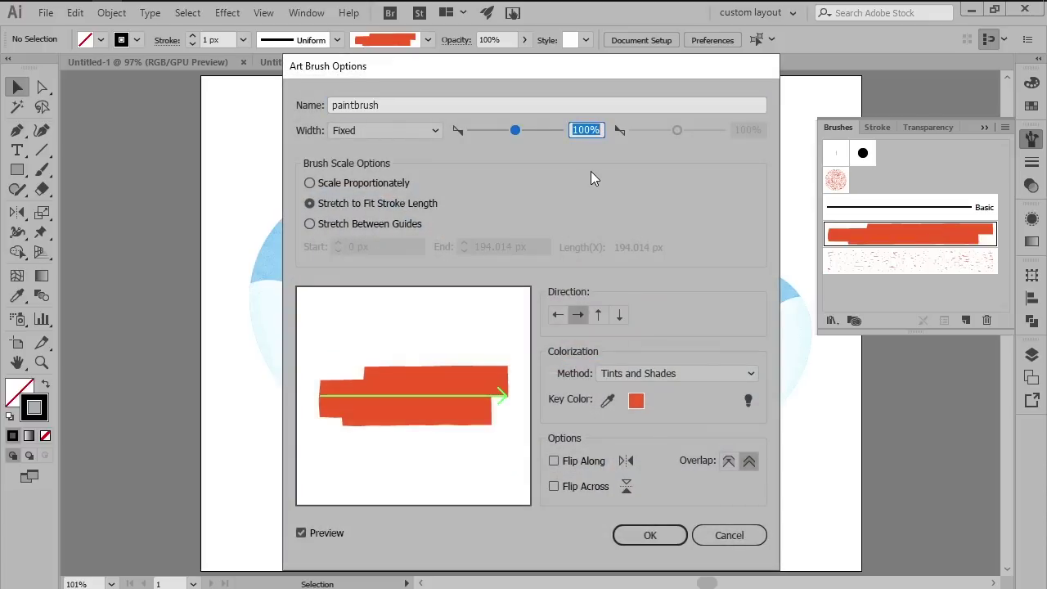
type("20")
key("Return")
key("b")
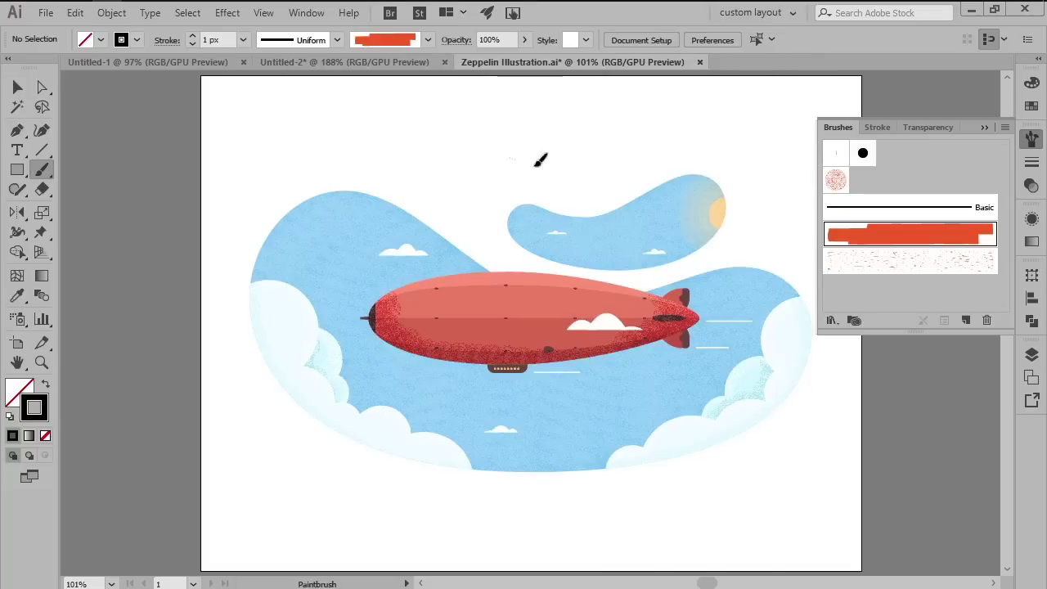
left_click_drag(509, 160, 629, 164)
left_click(638, 161, "ctrl")
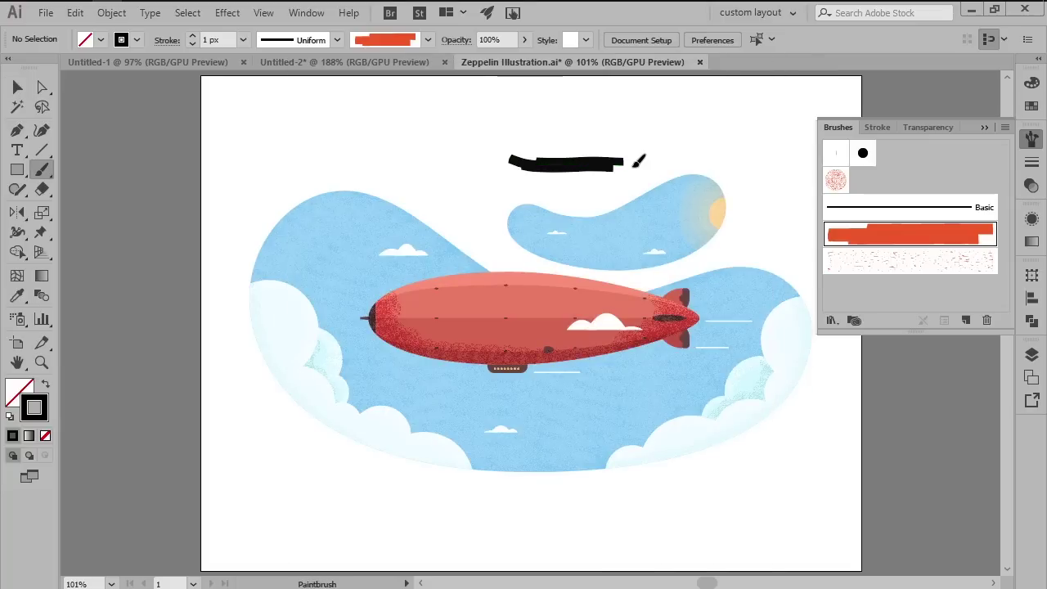
key("ctrl+z")
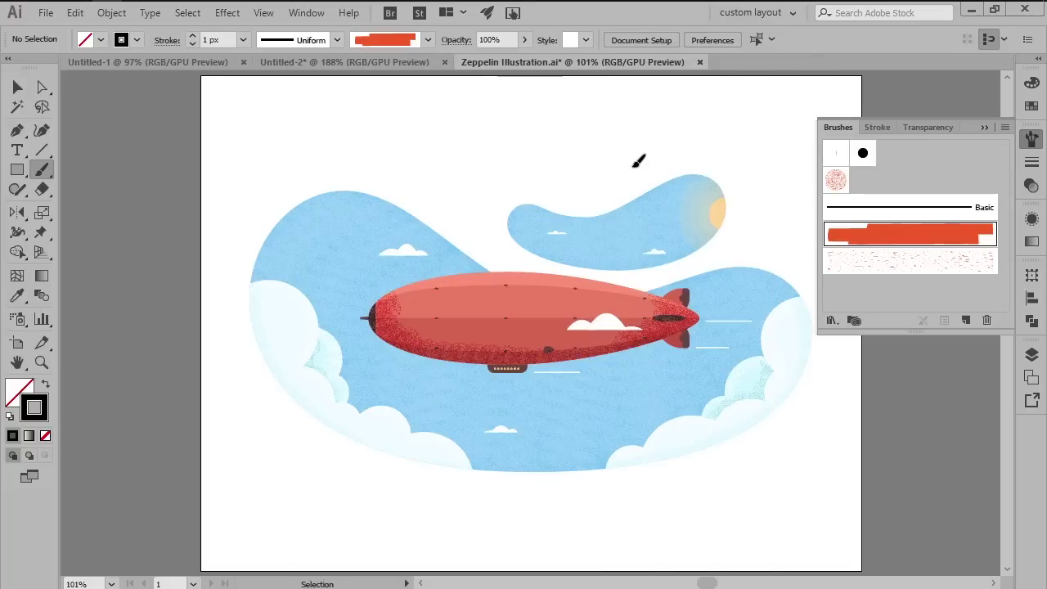
Set the stroke weight to 0.4 px and test a thinner stroke.
left_click(1031, 161)
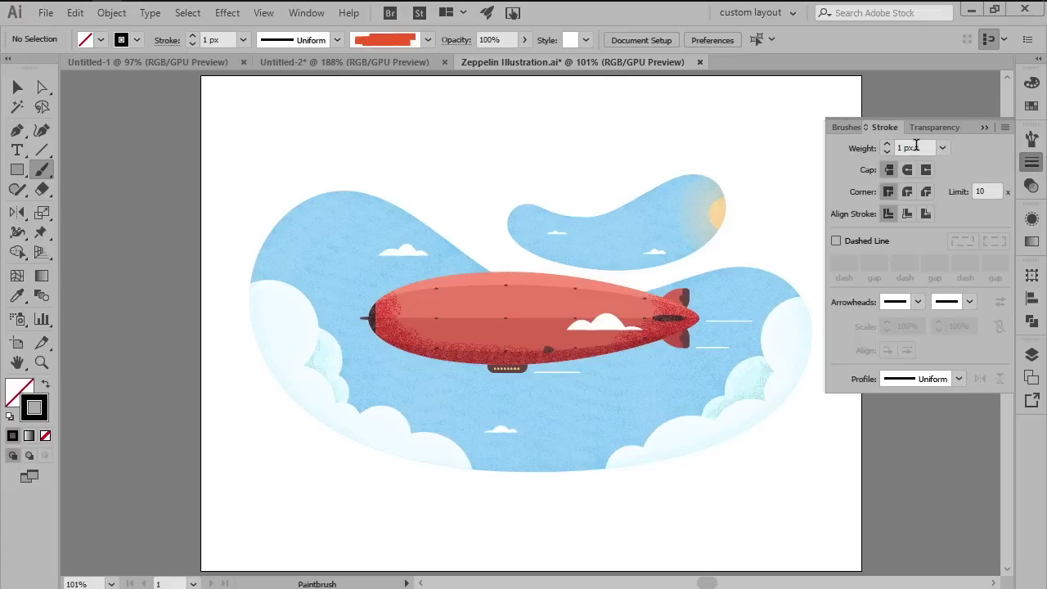
left_click_drag(916, 146, 894, 146)
type("0.4")
key("Return")
left_click(1031, 161)
left_click_drag(589, 148, 649, 145)
key("ctrl+z")
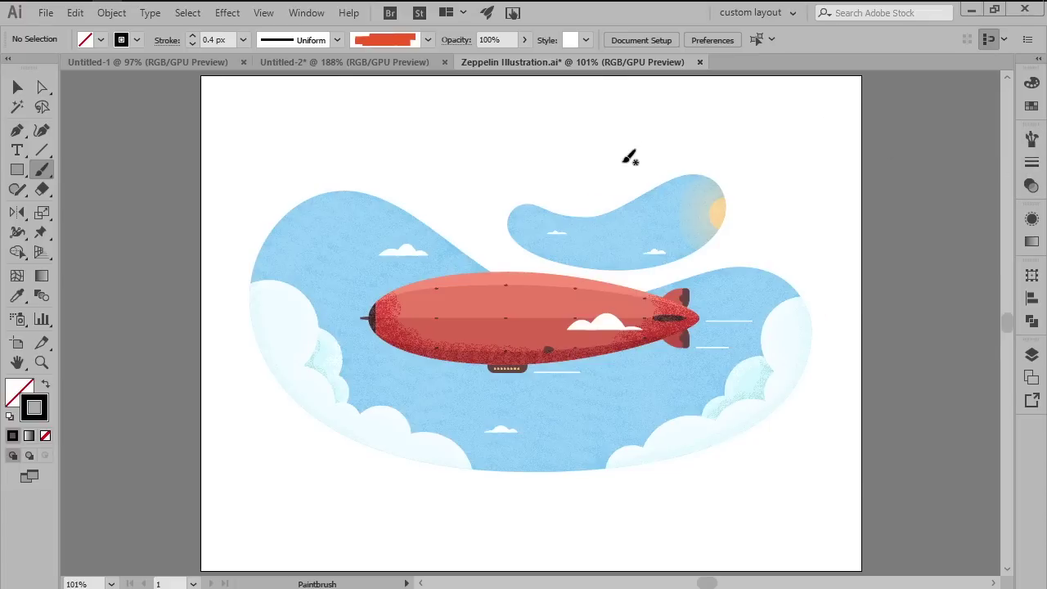
left_click(1031, 105)
Paint a light grey scratch across the zeppelin body and recolour it a lighter grey.
left_click(925, 165)
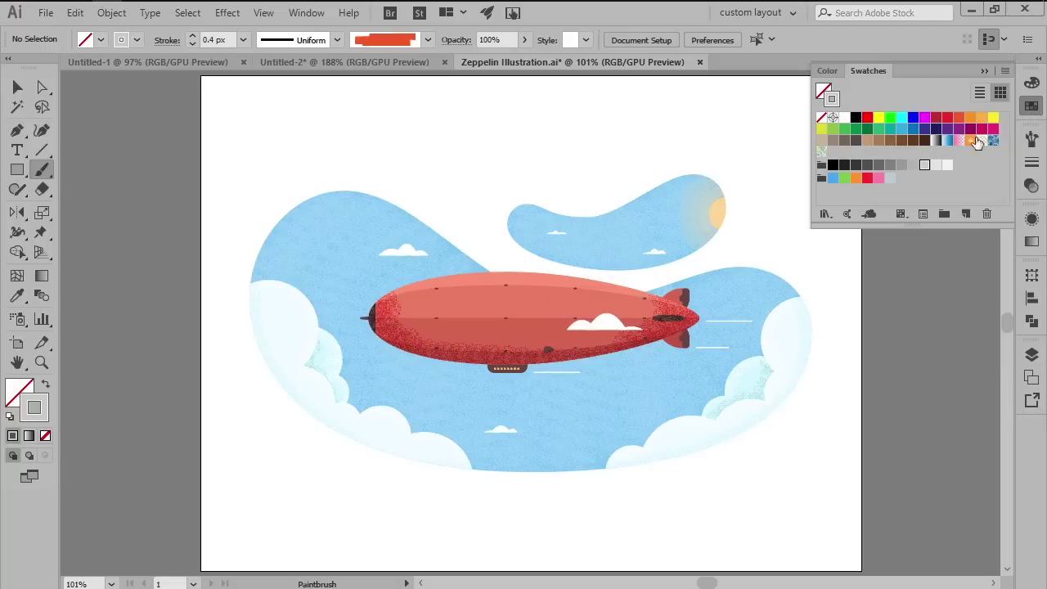
left_click(1025, 112)
scroll(541, 327, "up", 2)
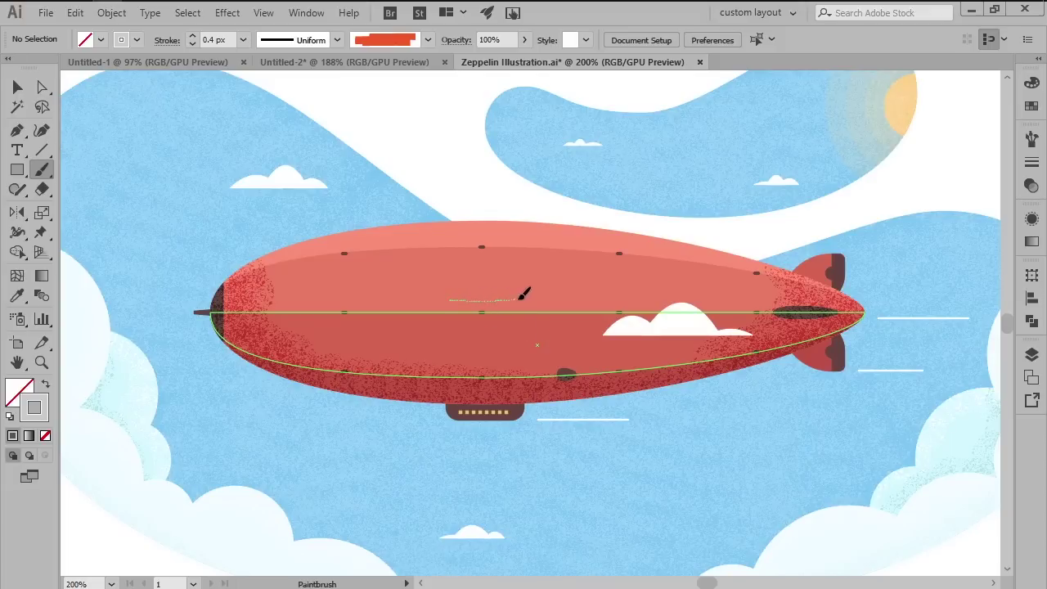
left_click_drag(521, 298, 524, 298)
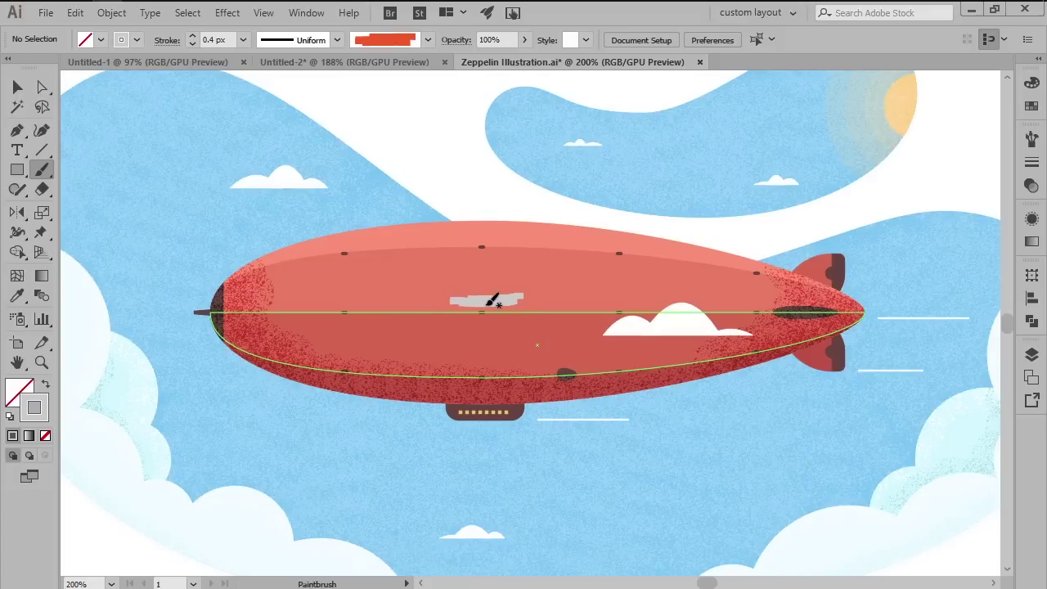
key("v")
left_click(488, 301)
left_click(1032, 106)
left_click(935, 166)
left_click(1031, 106)
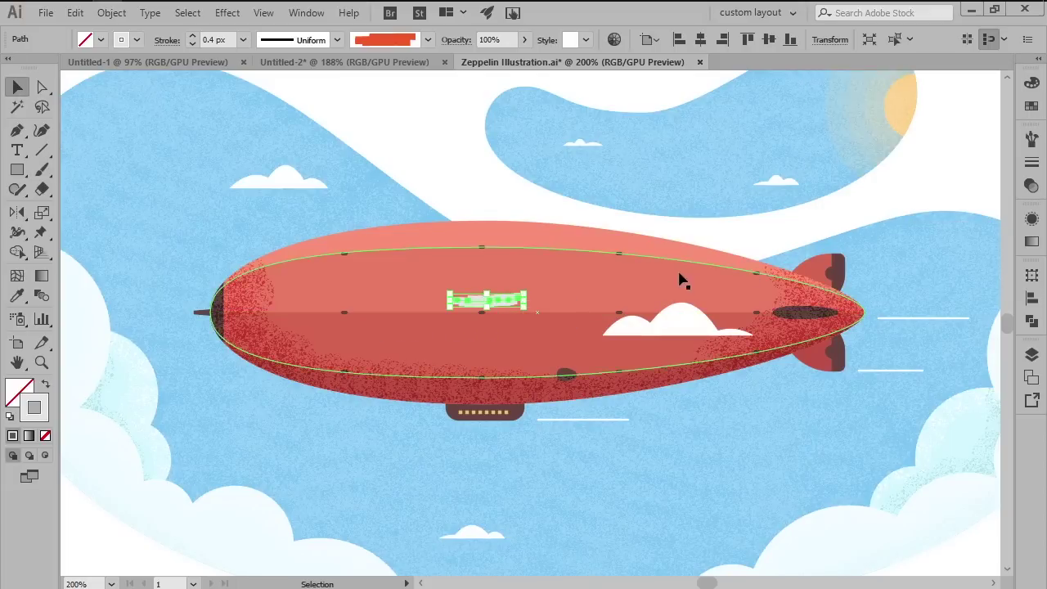
key("ctrl+shift+a")
Paint two small scratches on the lower body and set both to 0.2 px weight.
key("b")
left_click_drag(319, 327, 321, 329)
left_click_drag(609, 353, 643, 353)
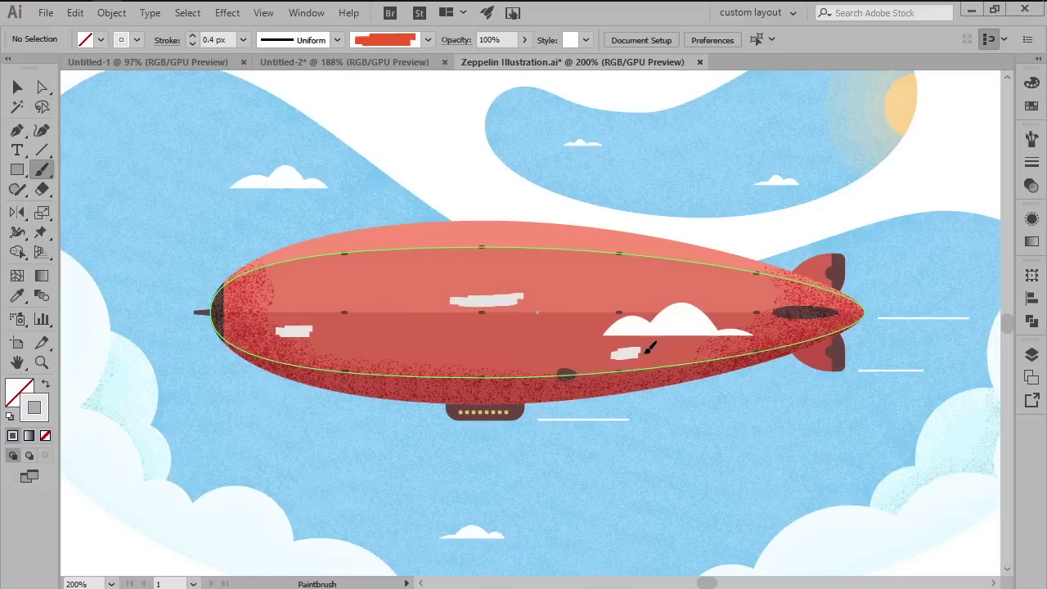
key("v")
left_click(625, 353)
left_click(226, 39)
type("0.2")
key("Return")
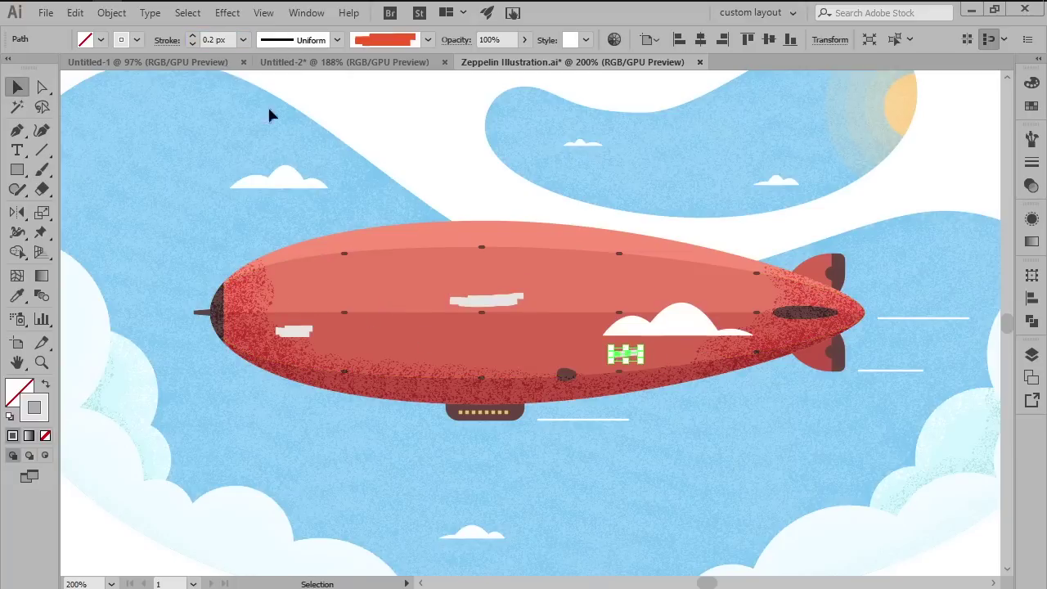
left_click(294, 331)
left_click(219, 39)
type("0.2")
key("Return")
key("ctrl+shift+a")
Add an upper-left scratch and replace the oversized centre scratch with a smaller one.
key("b")
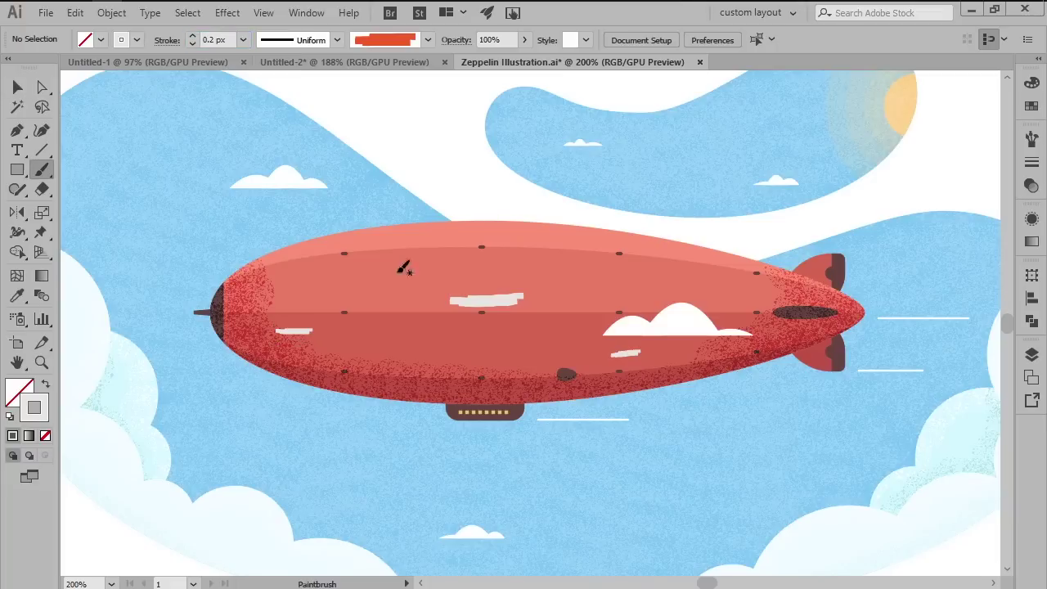
left_click_drag(357, 284, 398, 284)
key("v")
left_click(486, 301)
key("Delete")
key("b")
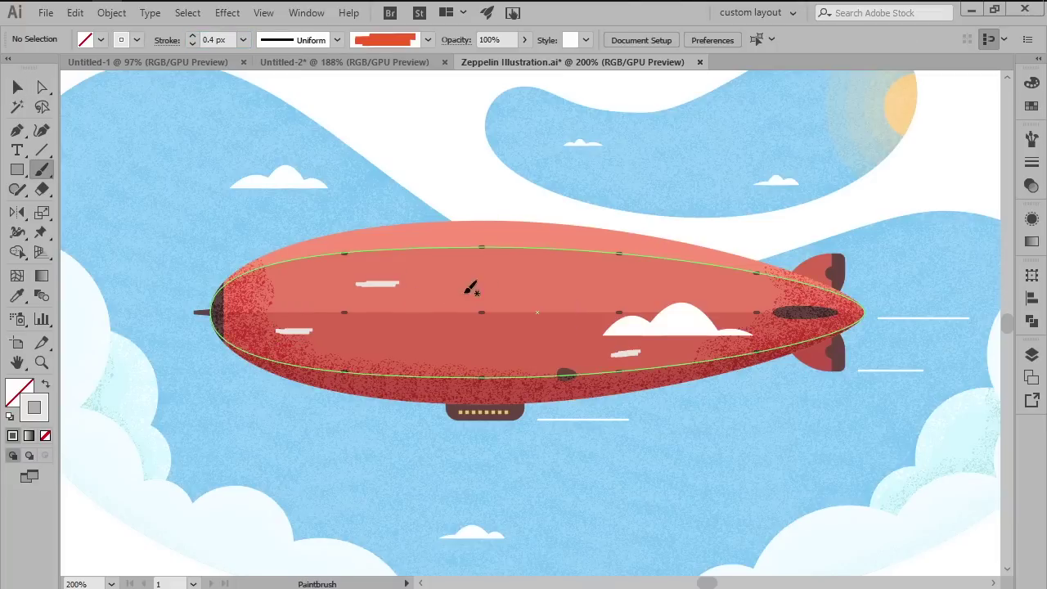
left_click_drag(465, 292, 526, 292)
Sample the zeppelin's salmon body colour and paint a salmon scratch on the upper body.
key("v")
key("i")
left_click(556, 307)
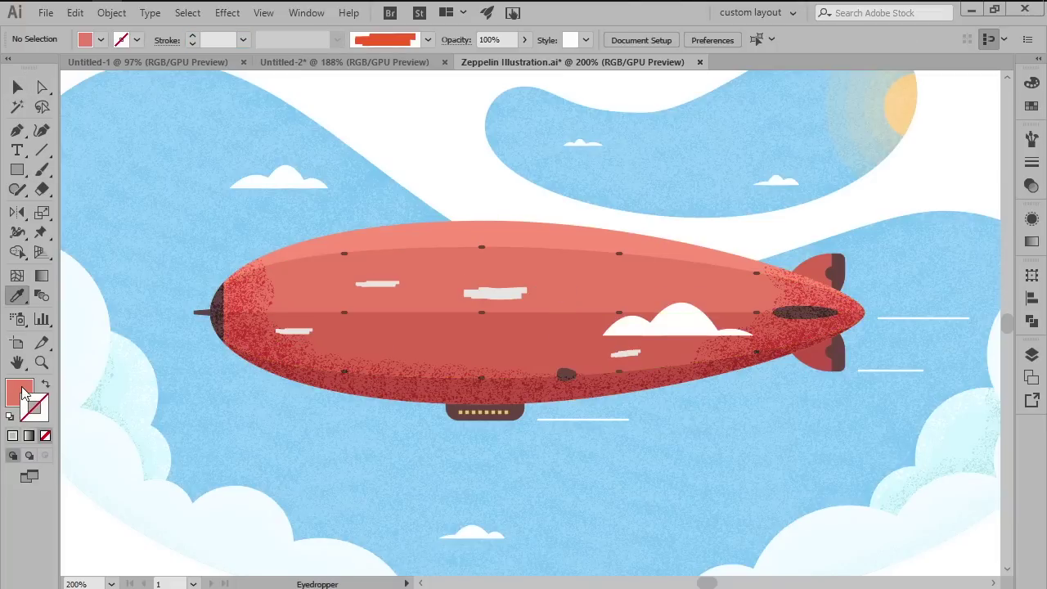
key("F6")
key("v")
left_click(495, 292)
left_click(595, 214)
key("b")
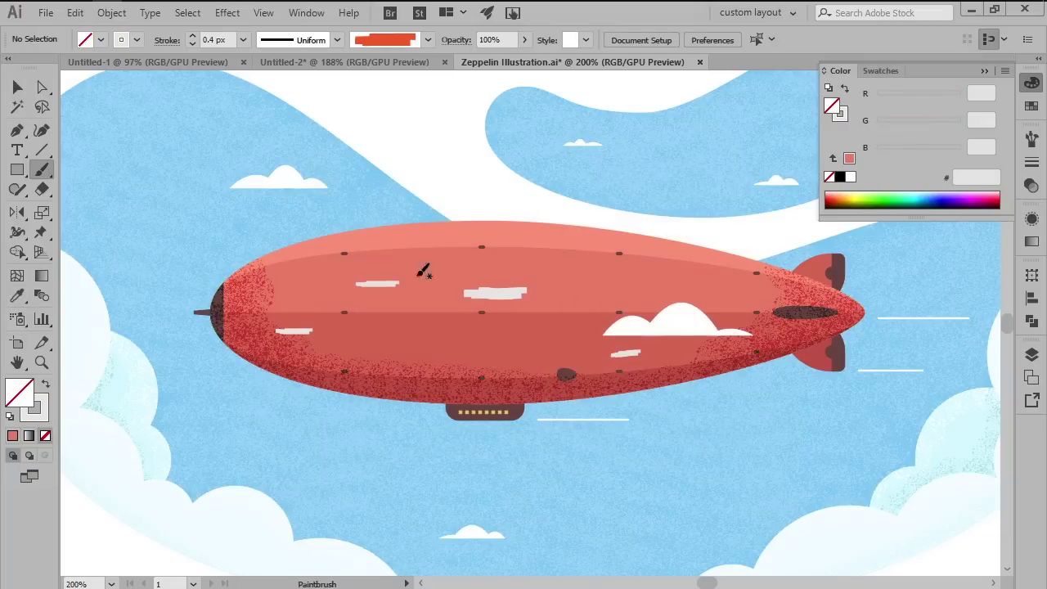
left_click_drag(425, 286, 423, 288)
Change the stroke to lighter salmon F98B78 and paint a 0.2 px scratch near the centre.
key("v")
double_click(34, 407)
left_click(685, 227)
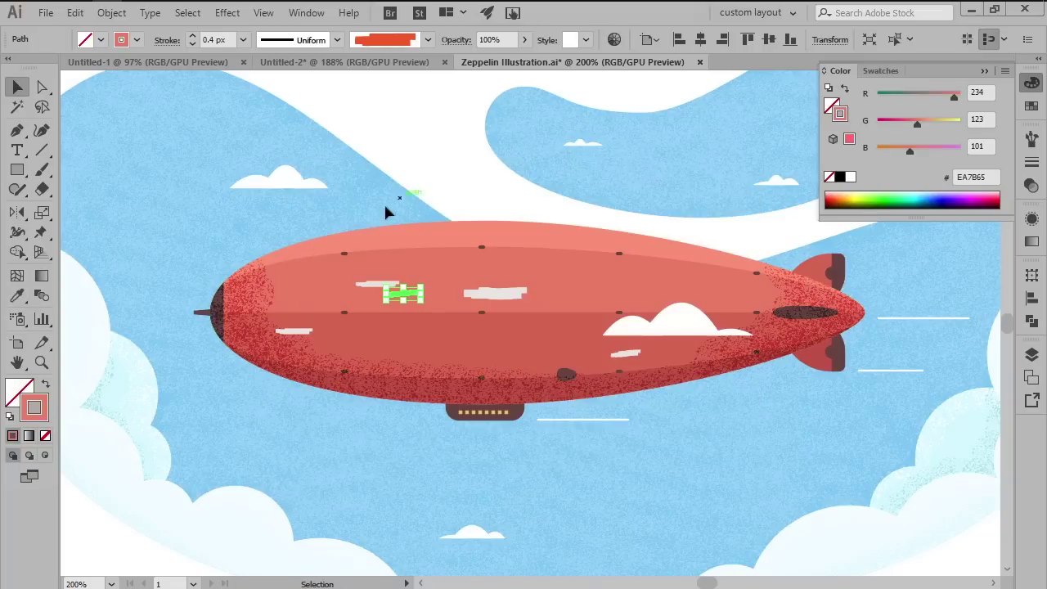
double_click(33, 407)
left_click(428, 234)
left_click(687, 227)
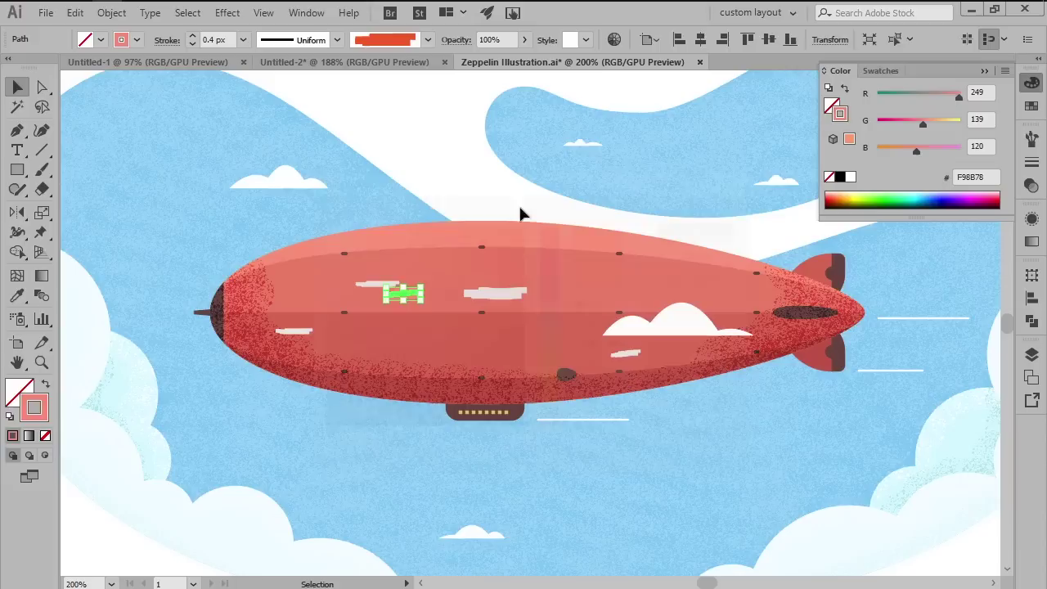
key("b")
mouse_move(480, 299)
left_mouse_down()
mouse_move(521, 313)
mouse_move(486, 360)
mouse_move(486, 284)
mouse_move(532, 282)
left_mouse_up()
left_click(214, 40)
type("0.2")
key("Return")
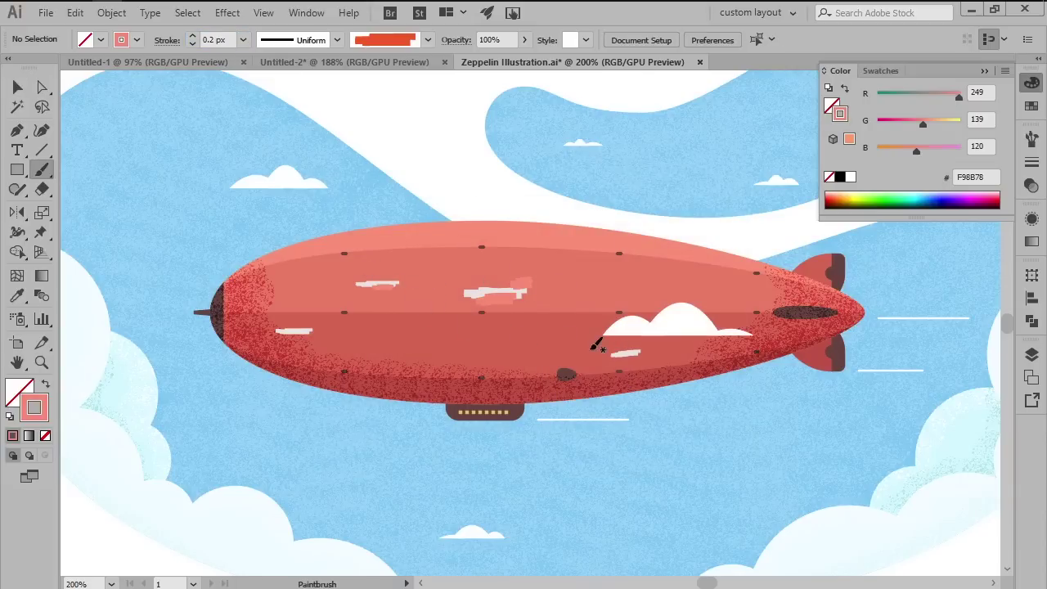
Sample the zeppelin's red and set the stroke colour to dark red C45243.
key("i")
left_click(605, 384)
double_click(19, 393)
key("Escape")
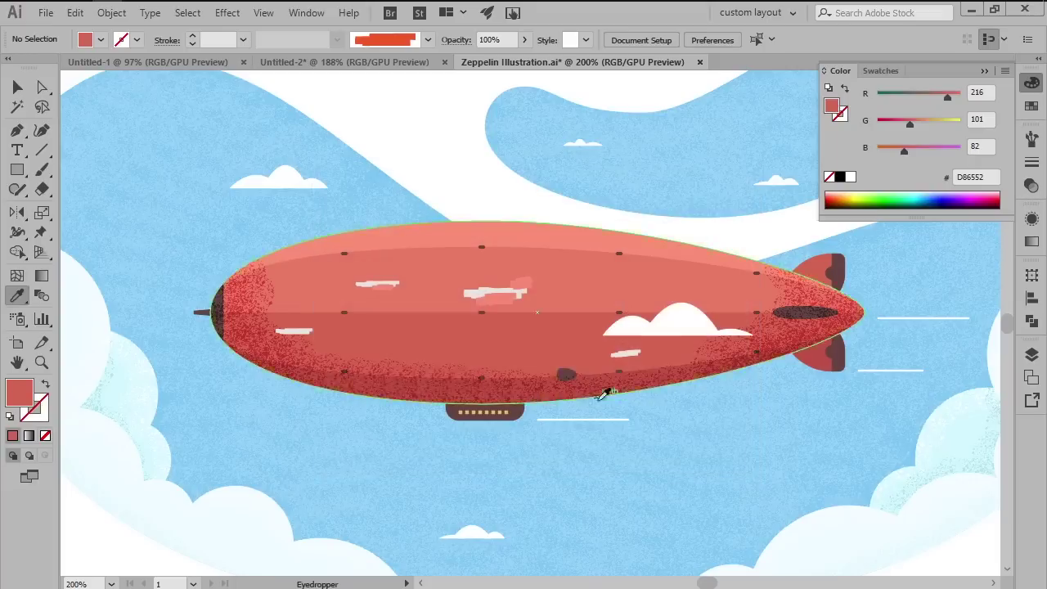
left_click(334, 372, "ctrl")
key("b")
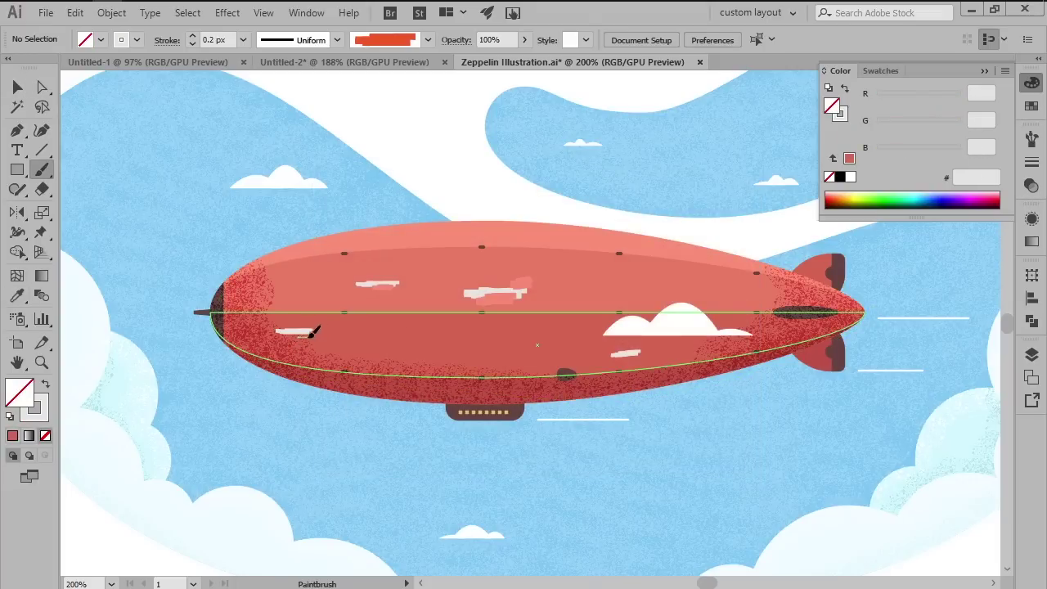
key("v")
left_click_drag(315, 333, 327, 335)
double_click(33, 408)
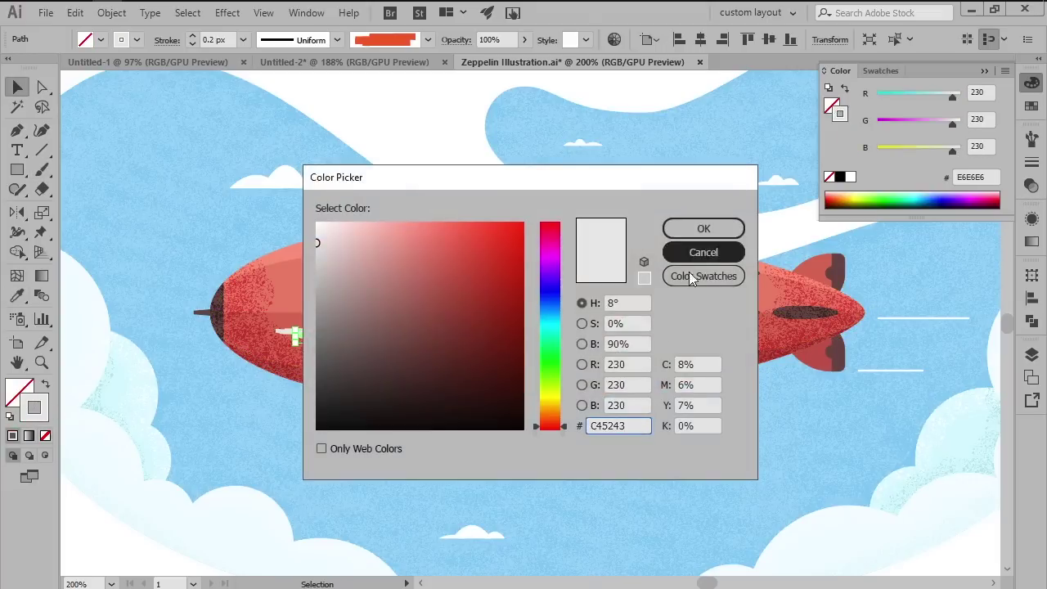
key("Return")
left_click(421, 467)
Paint a dark red scratch on the lower body, adjust the scratches, and view the whole artboard.
key("b")
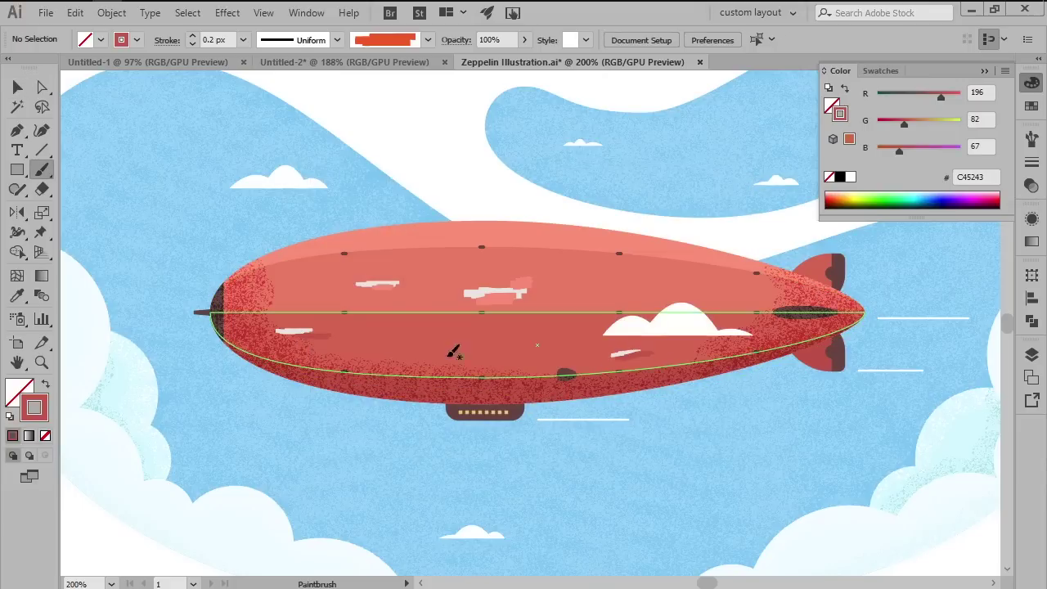
left_click_drag(400, 355, 363, 355)
key("v")
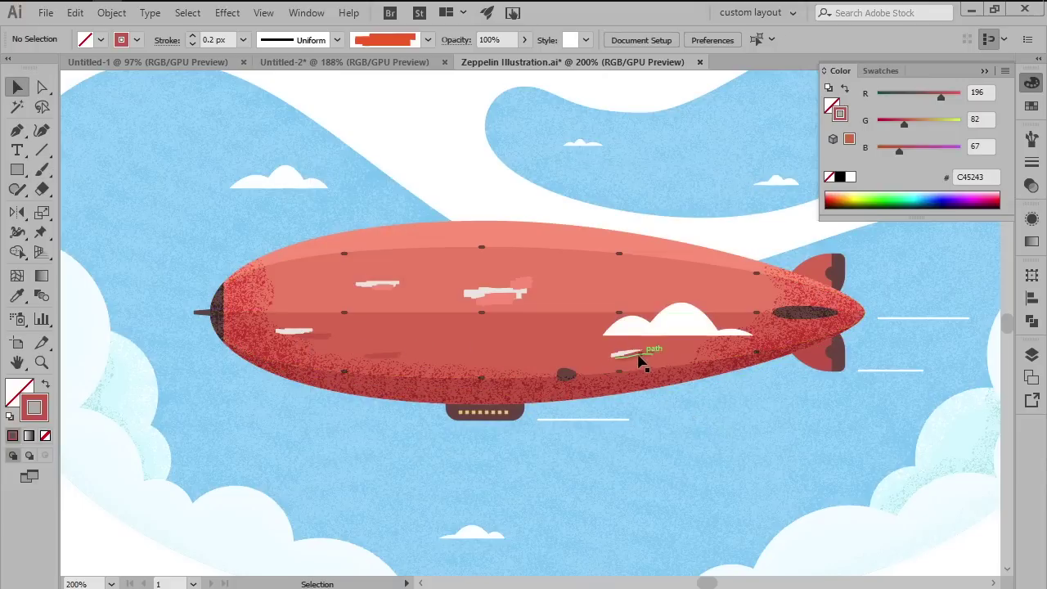
left_click_drag(643, 357, 648, 358)
left_click(497, 301, "shift")
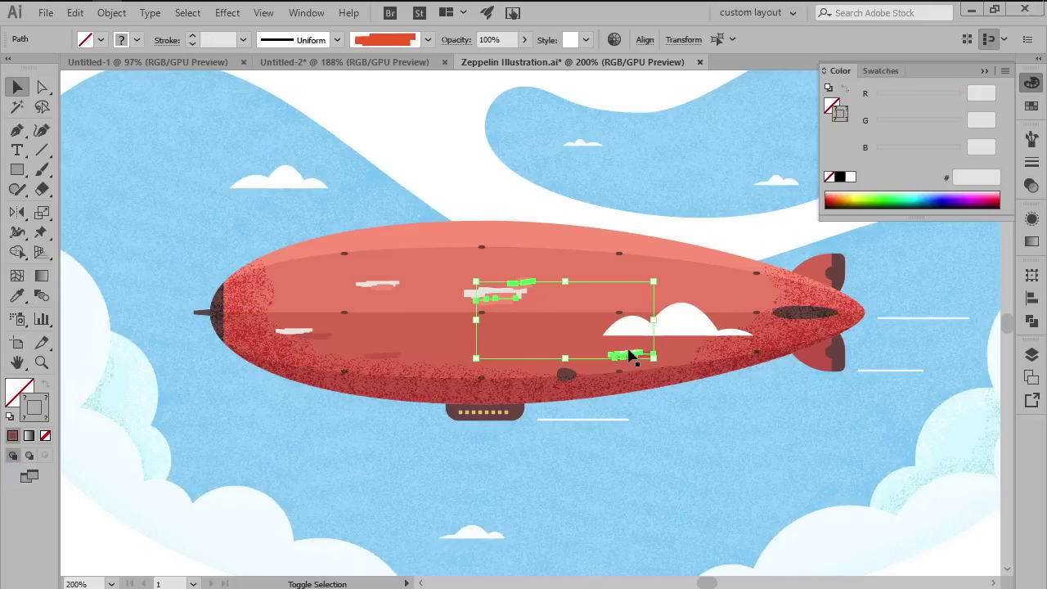
left_click(376, 285, "shift")
left_click(291, 332, "shift")
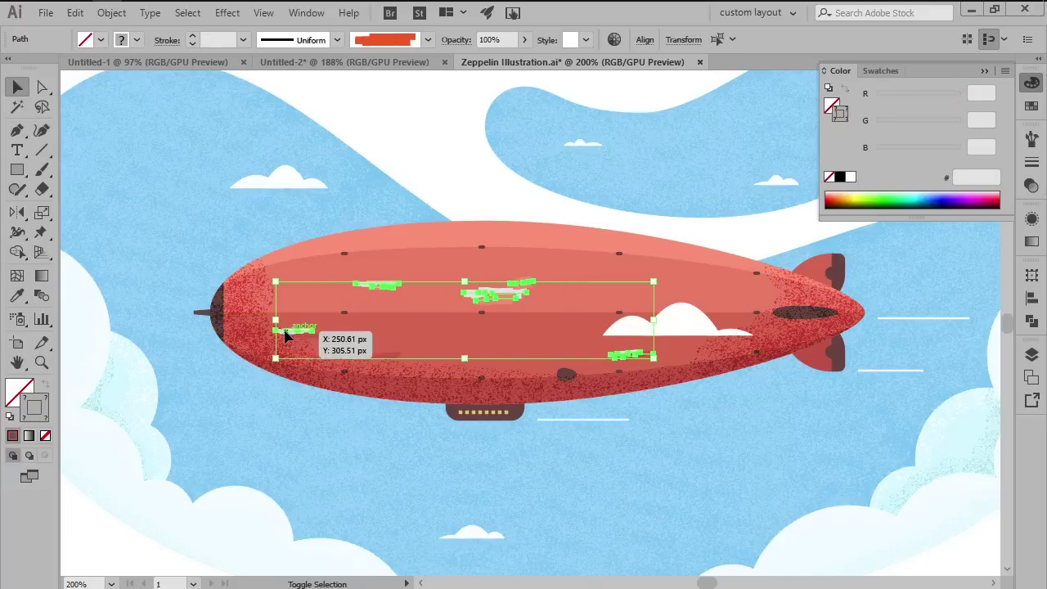
left_click(394, 358, "shift")
left_click(699, 434)
key("ctrl+1")
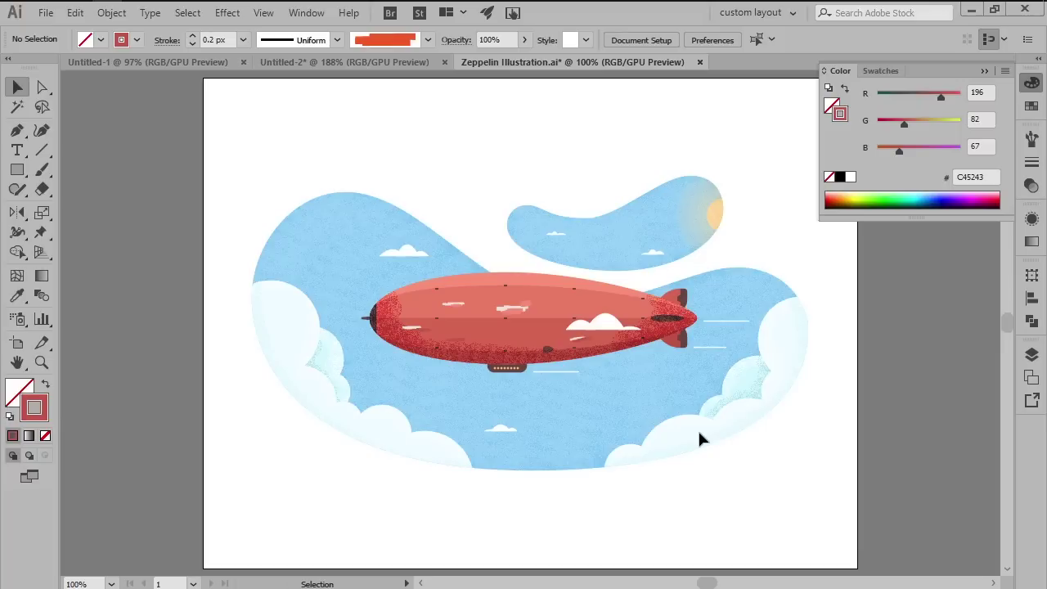
Choose the speckled scatter texture brush with a white stroke colour.
left_click(1031, 139)
left_click(953, 254)
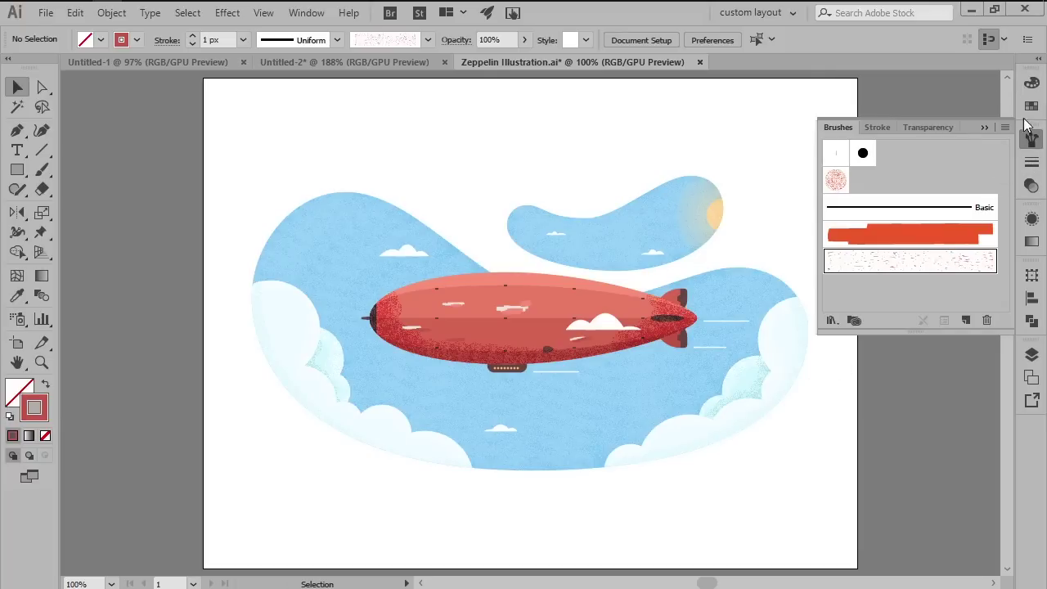
left_click(1031, 107)
left_click(844, 118)
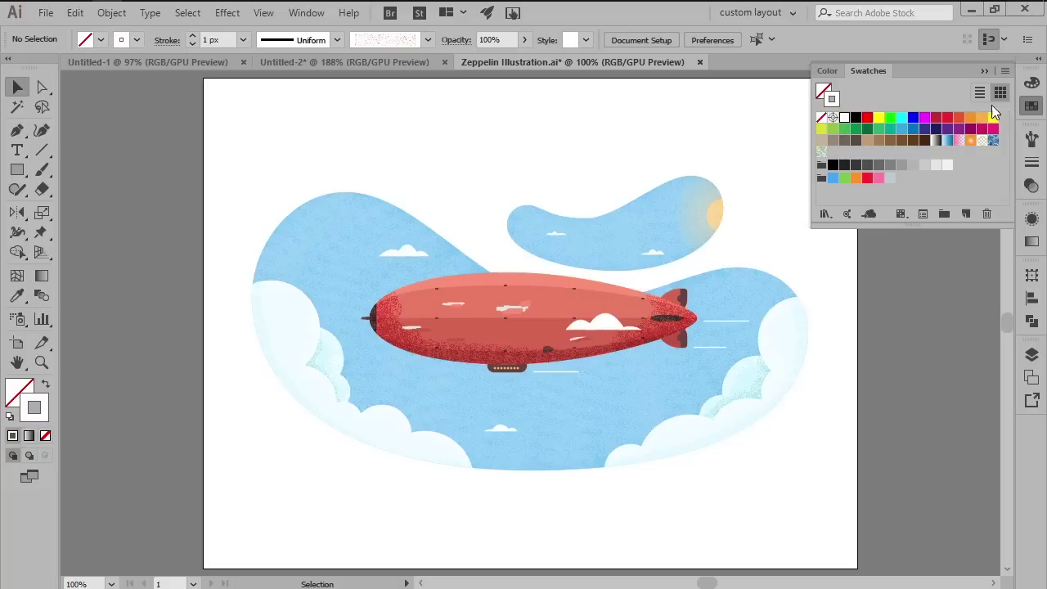
left_click(1032, 107)
key("b")
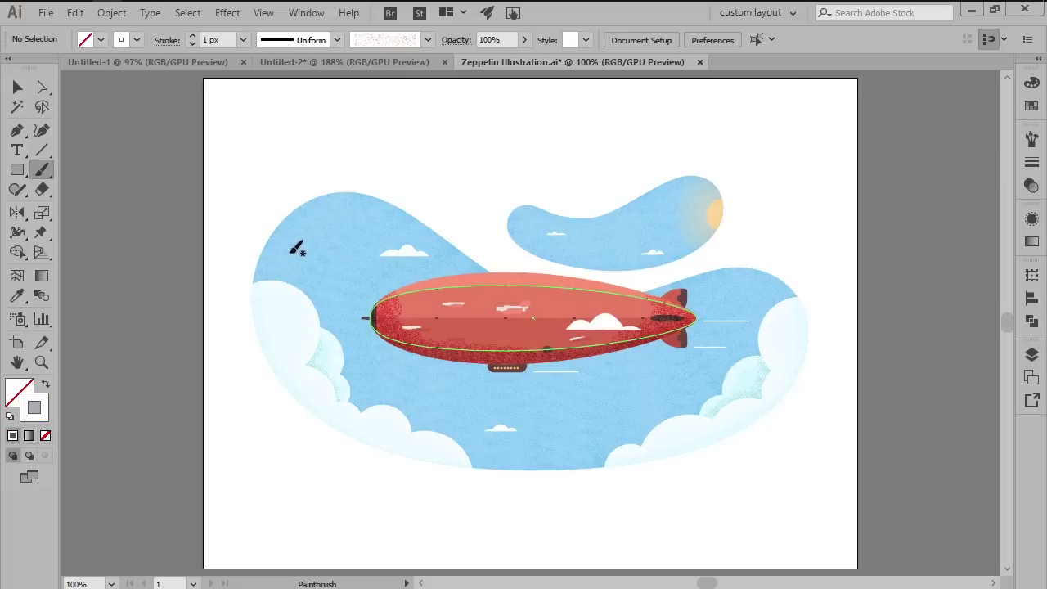
Paint white speckles along the sky's top edge, the zeppelin's lower edge and tail, and the sun.
left_click_drag(301, 223, 368, 218)
mouse_move(452, 388)
left_mouse_down()
mouse_move(593, 350)
mouse_move(641, 385)
left_mouse_up()
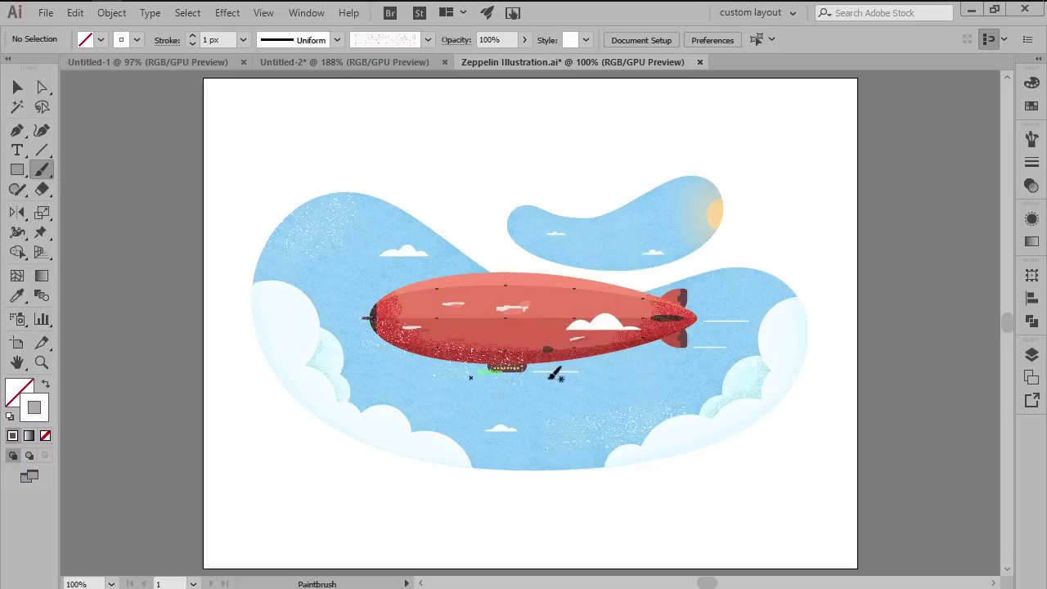
left_click_drag(691, 324, 669, 286)
mouse_move(553, 248)
left_mouse_down()
mouse_move(686, 247)
mouse_move(694, 175)
mouse_move(676, 273)
left_mouse_up()
left_click_drag(607, 255, 689, 259)
key("v")
left_click(1031, 354)
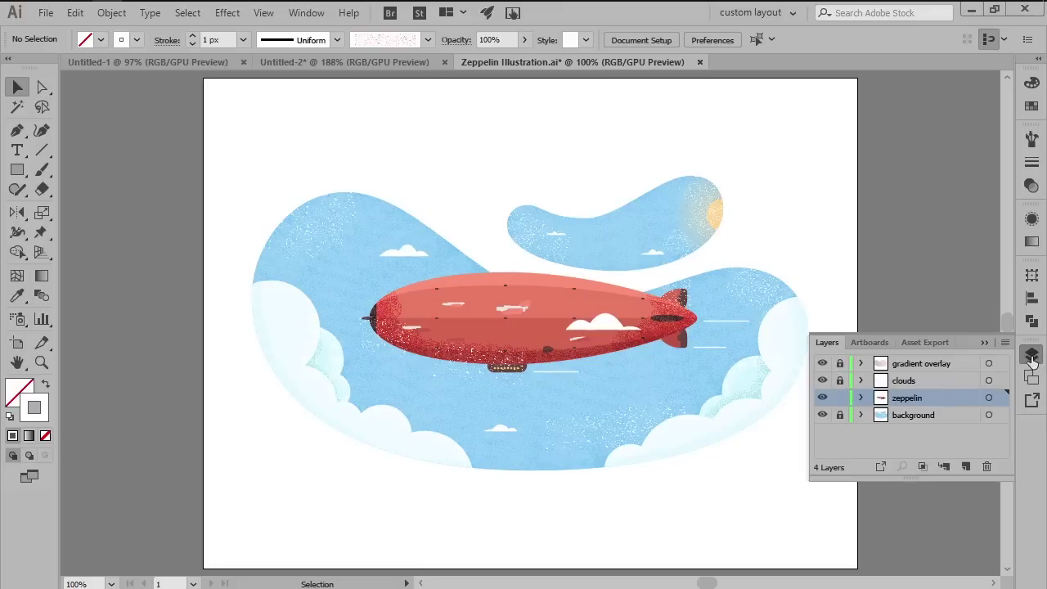
left_click(922, 501)
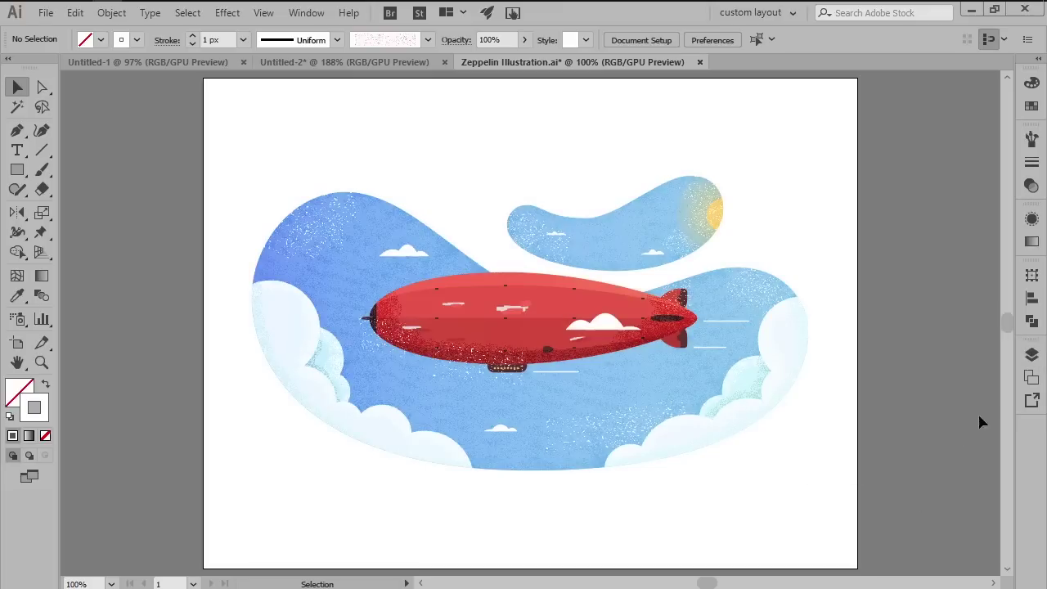